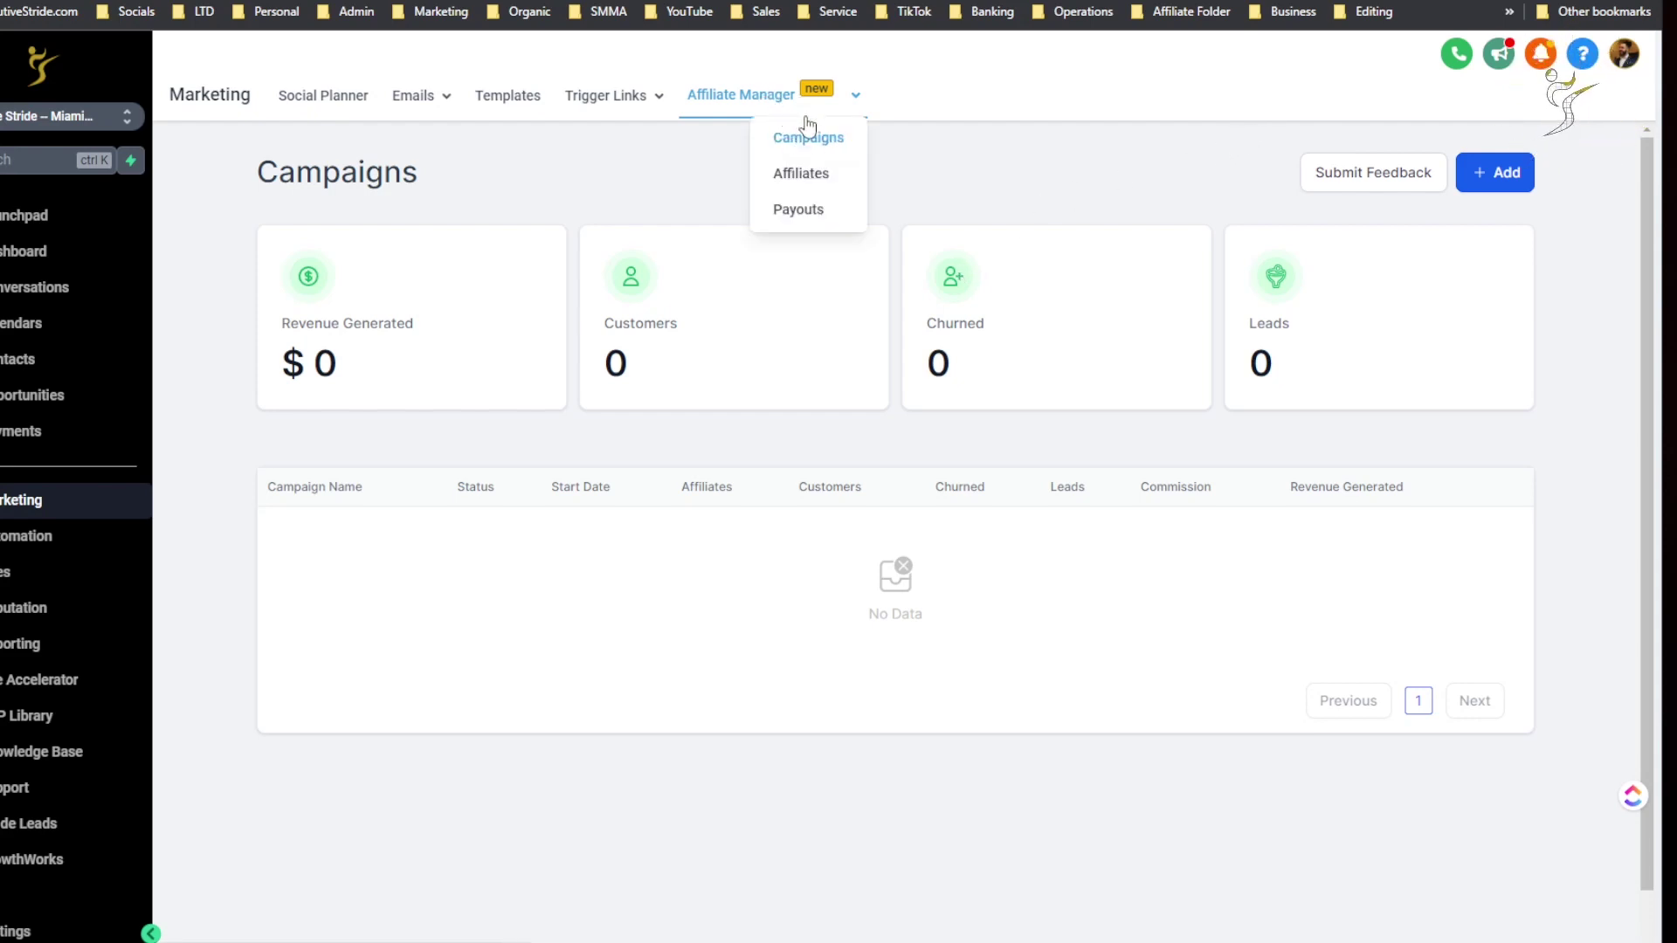
Switch from the empty Affiliate Manager Campaigns page to the HighLevel marketing website tab
{"action": "left_click", "coordinate": [1345, 3]}
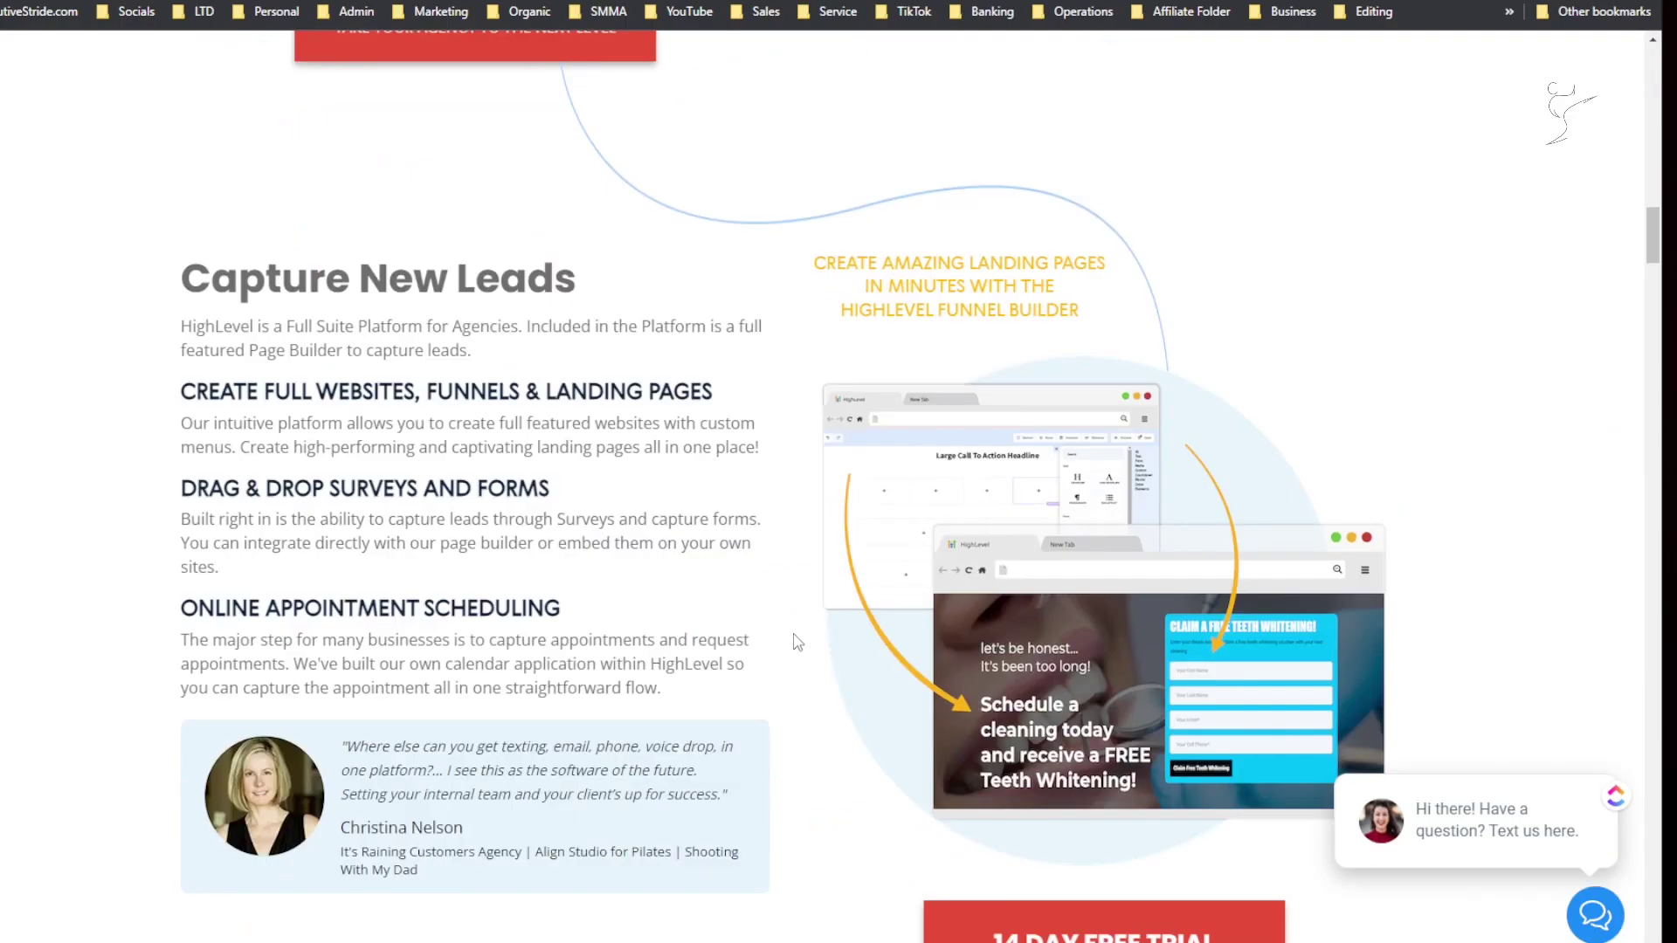
{"action": "scroll", "coordinate": [798, 637], "scroll_direction": "down", "scroll_amount": 10}
{"action": "scroll", "coordinate": [813, 643], "scroll_direction": "up", "scroll_amount": 5}
{"action": "scroll", "coordinate": [816, 644], "scroll_direction": "up", "scroll_amount": 3}
{"action": "scroll", "coordinate": [838, 644], "scroll_direction": "down", "scroll_amount": 4}
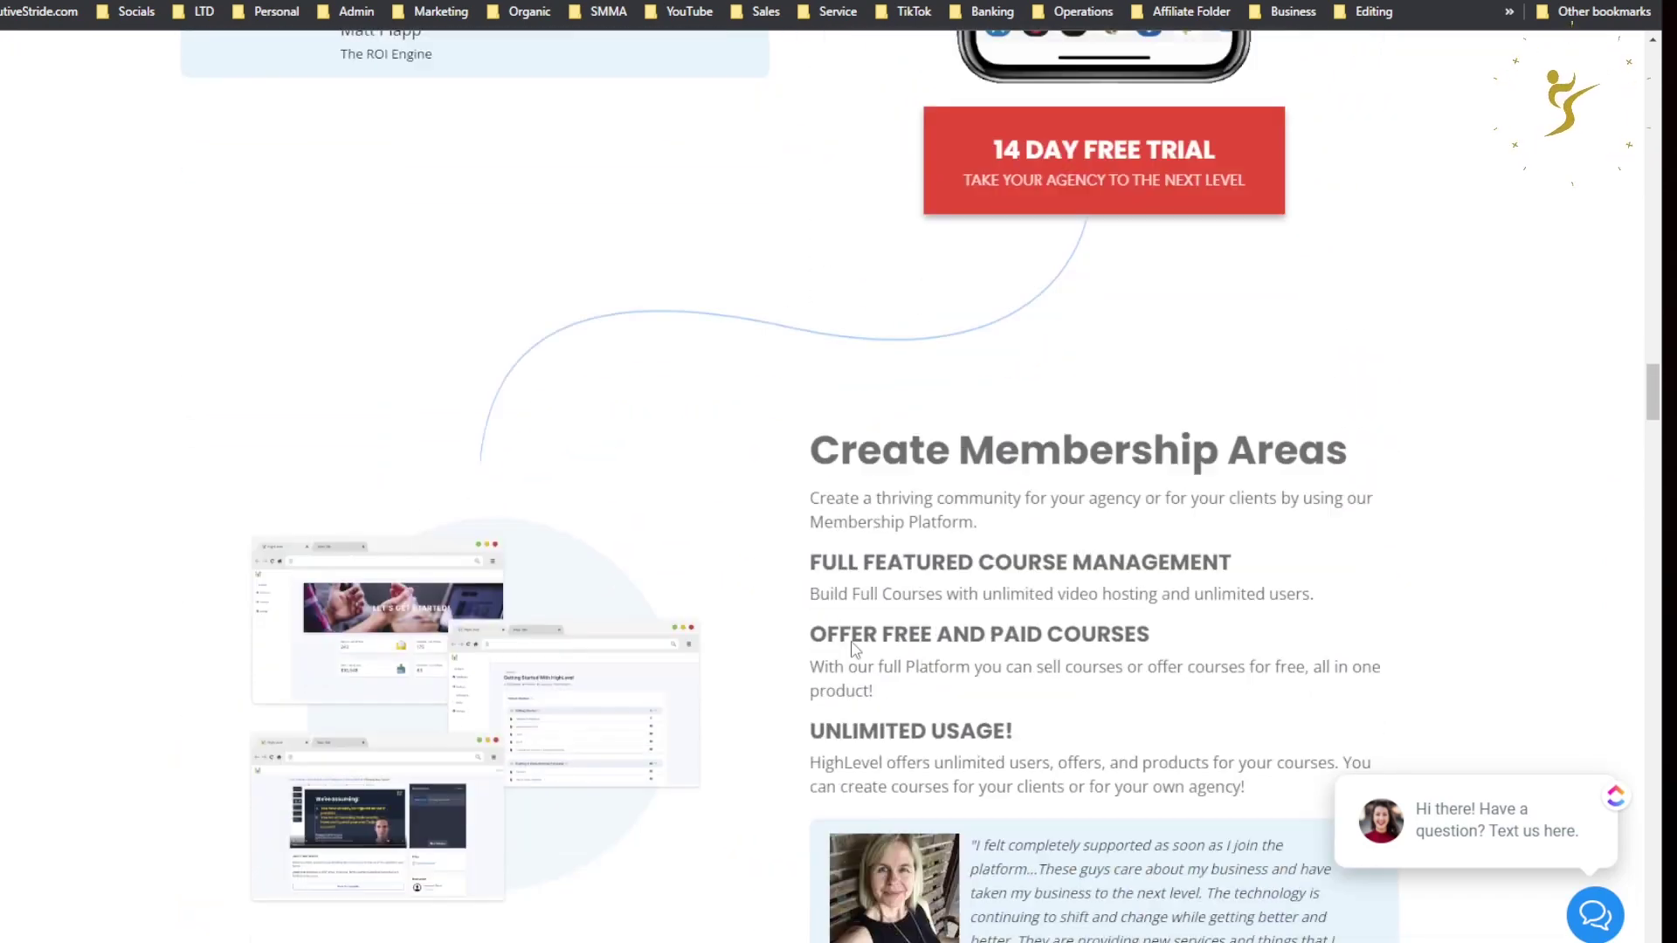
{"action": "scroll", "coordinate": [853, 644], "scroll_direction": "down", "scroll_amount": 4}
{"action": "scroll", "coordinate": [869, 644], "scroll_direction": "down", "scroll_amount": 3}
{"action": "scroll", "coordinate": [874, 634], "scroll_direction": "down", "scroll_amount": 3}
{"action": "scroll", "coordinate": [880, 628], "scroll_direction": "down", "scroll_amount": 8}
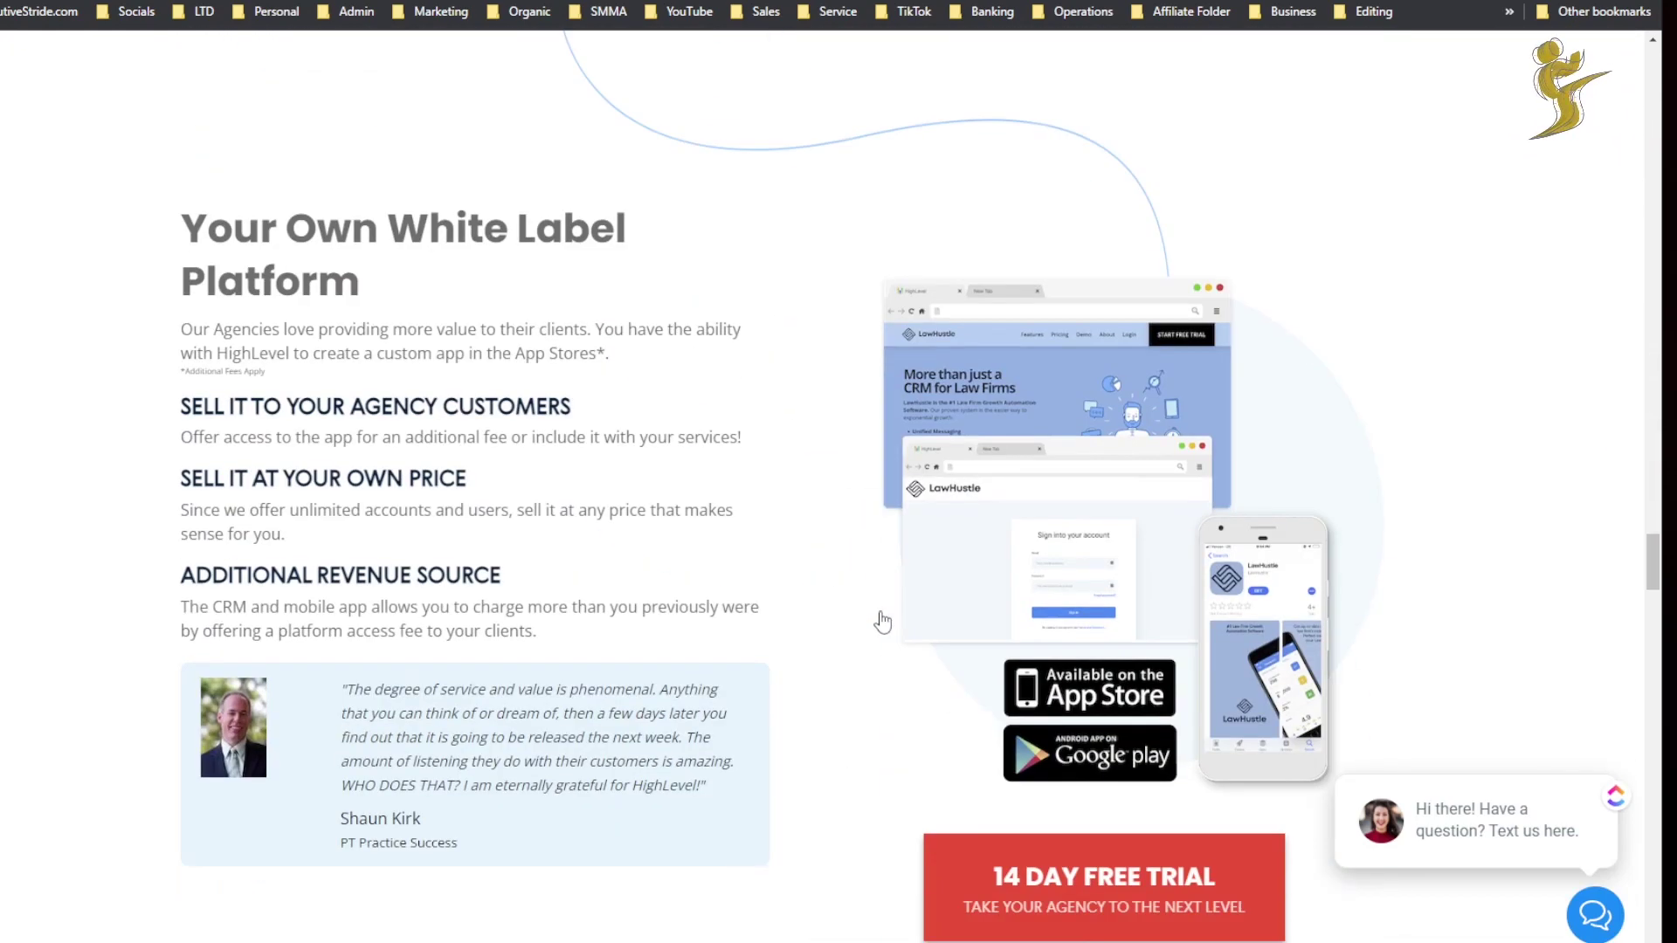
{"action": "scroll", "coordinate": [891, 615], "scroll_direction": "down", "scroll_amount": 1}
{"action": "scroll", "coordinate": [898, 609], "scroll_direction": "down", "scroll_amount": 1}
{"action": "scroll", "coordinate": [898, 609], "scroll_direction": "down", "scroll_amount": 2}
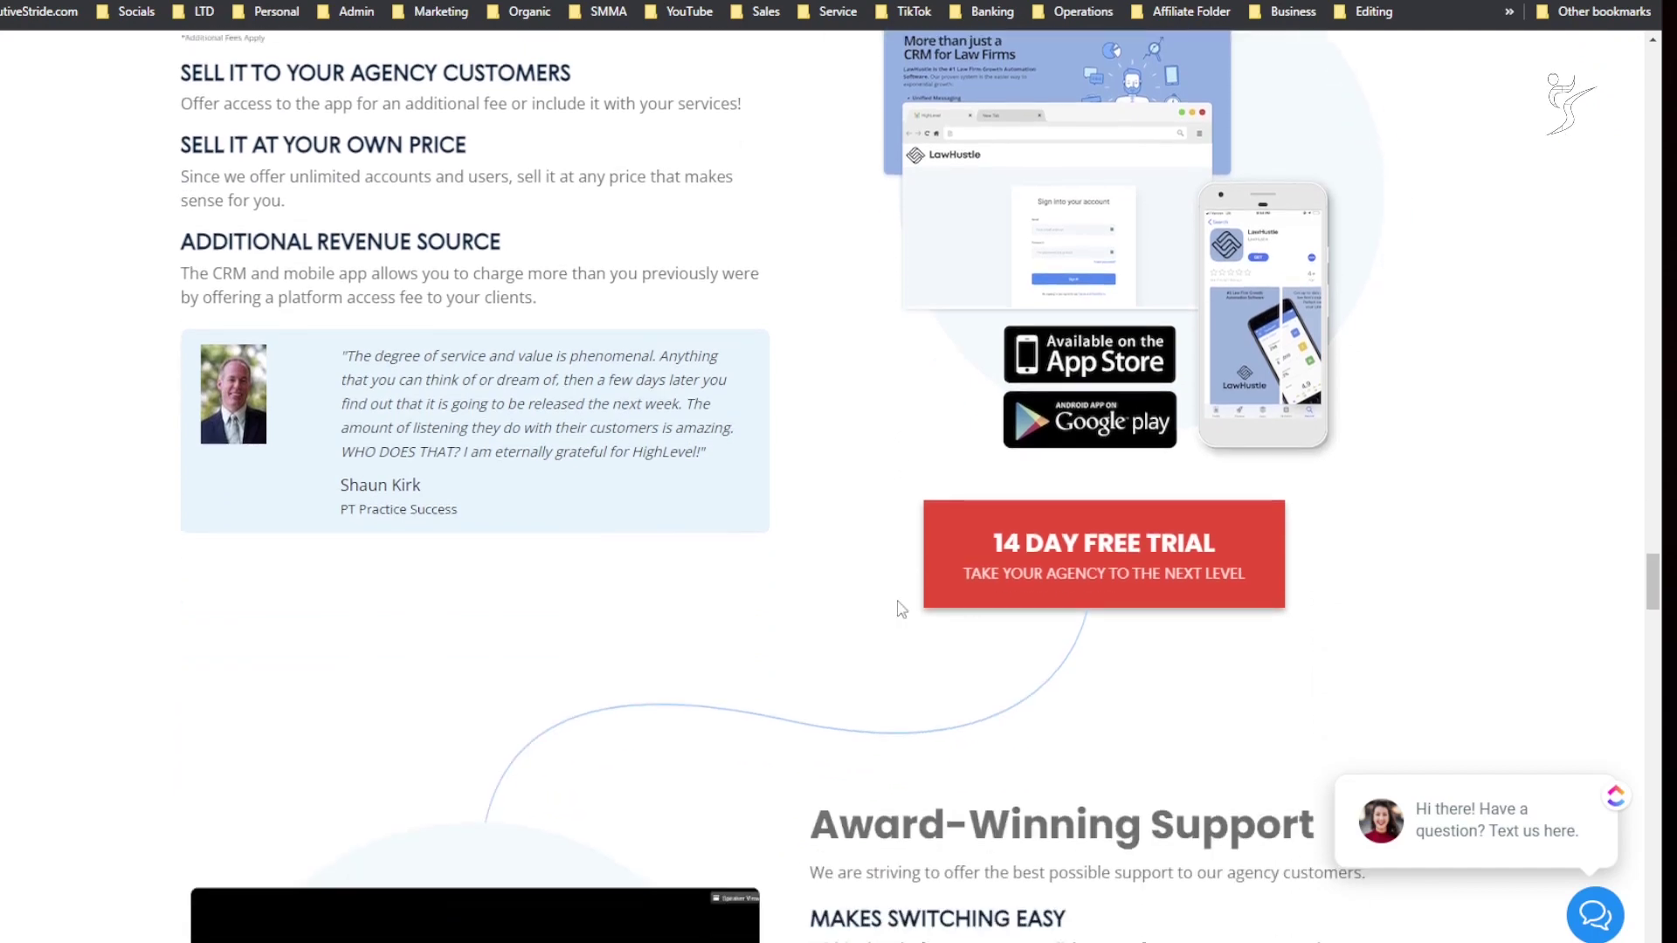
{"action": "scroll", "coordinate": [900, 609], "scroll_direction": "down", "scroll_amount": 4}
{"action": "scroll", "coordinate": [901, 609], "scroll_direction": "down", "scroll_amount": 4}
{"action": "scroll", "coordinate": [905, 609], "scroll_direction": "down", "scroll_amount": 3}
{"action": "scroll", "coordinate": [905, 609], "scroll_direction": "down", "scroll_amount": 2}
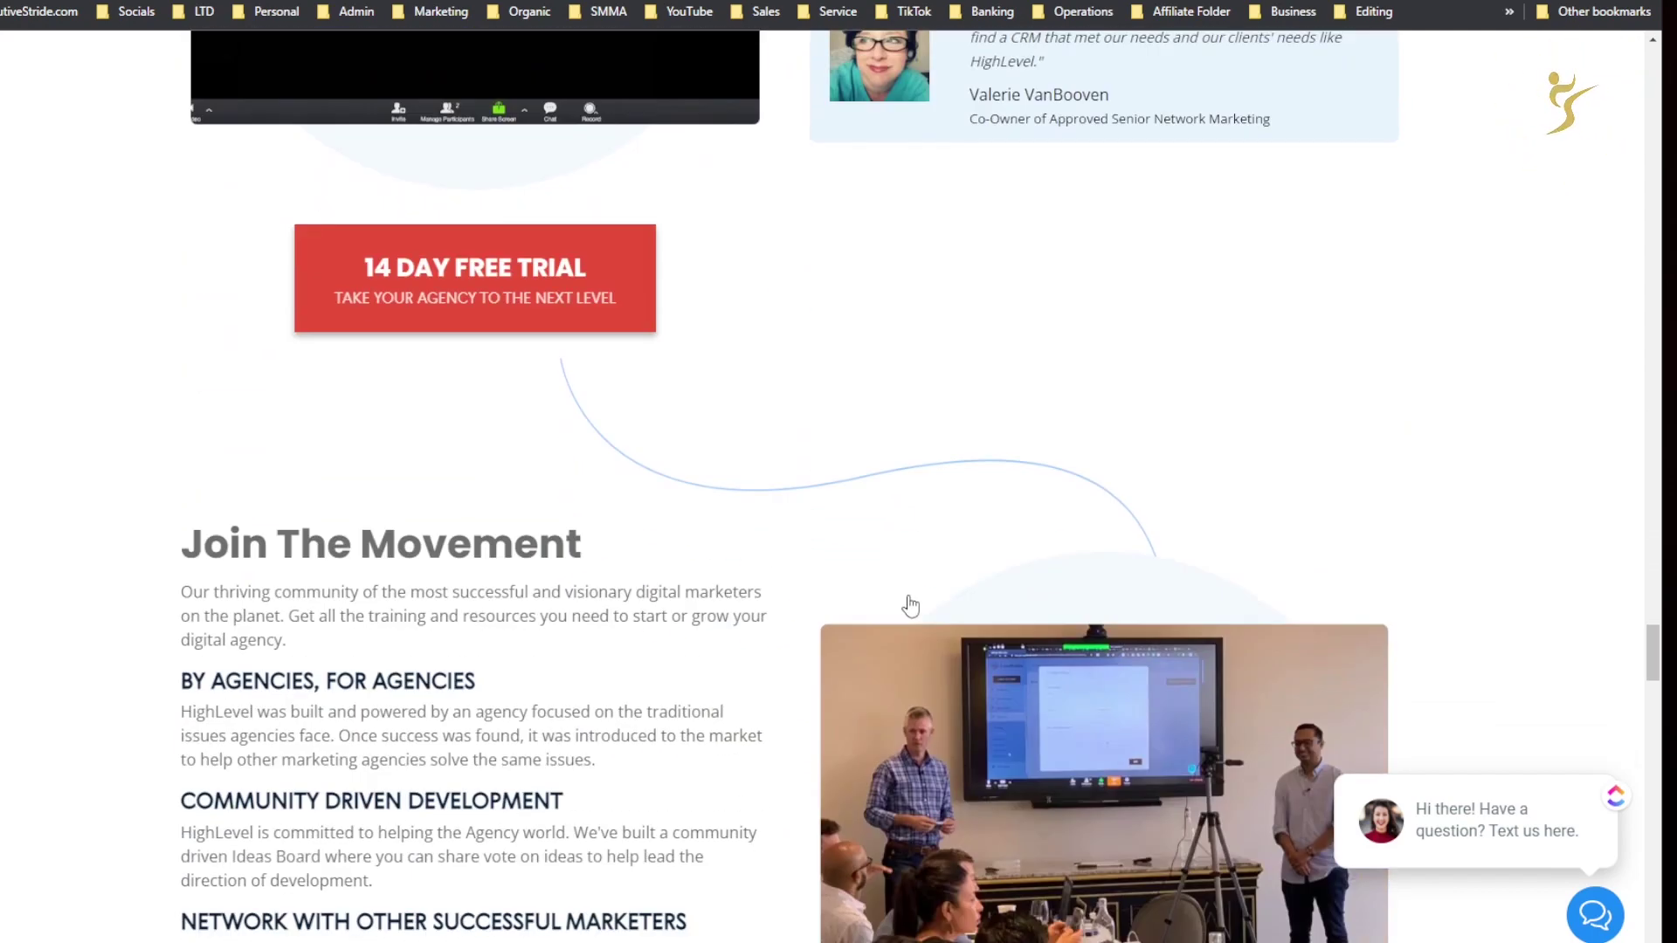
{"action": "scroll", "coordinate": [906, 607], "scroll_direction": "down", "scroll_amount": 2}
{"action": "scroll", "coordinate": [900, 606], "scroll_direction": "down", "scroll_amount": 2}
{"action": "scroll", "coordinate": [893, 603], "scroll_direction": "down", "scroll_amount": 3}
{"action": "scroll", "coordinate": [894, 602], "scroll_direction": "down", "scroll_amount": 9}
{"action": "scroll", "coordinate": [893, 589], "scroll_direction": "down", "scroll_amount": 1}
{"action": "scroll", "coordinate": [882, 559], "scroll_direction": "down", "scroll_amount": 10}
{"action": "scroll", "coordinate": [878, 531], "scroll_direction": "up", "scroll_amount": 14}
{"action": "scroll", "coordinate": [879, 531], "scroll_direction": "down", "scroll_amount": 13}
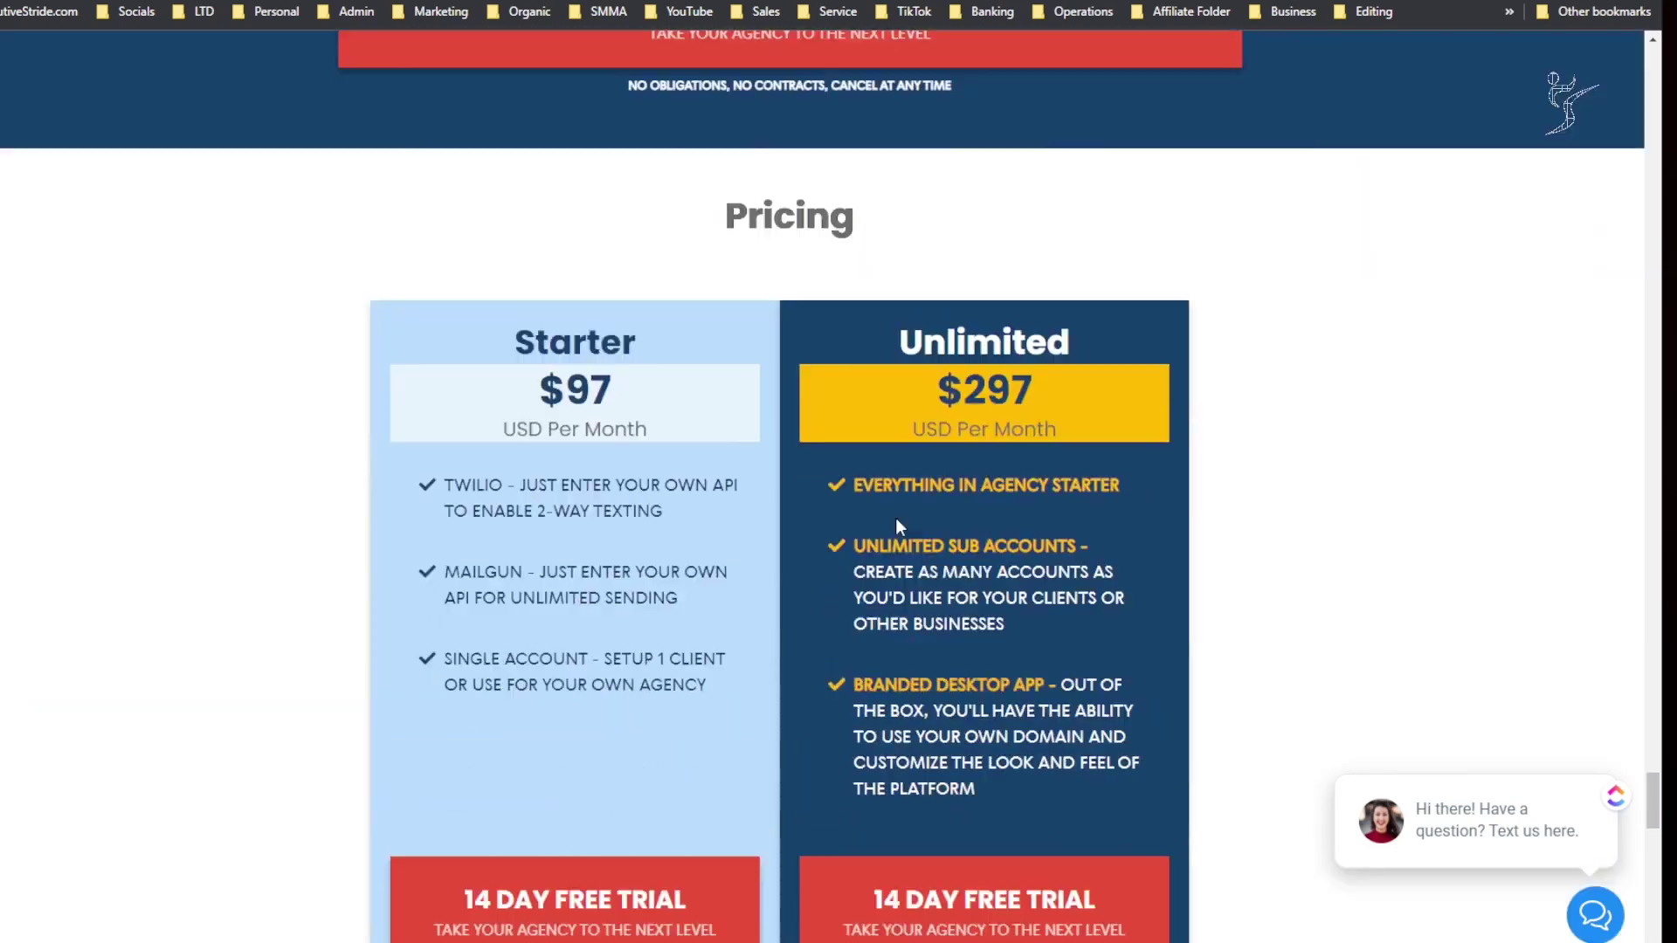
{"action": "scroll", "coordinate": [894, 517], "scroll_direction": "down", "scroll_amount": 5}
{"action": "scroll", "coordinate": [790, 338], "scroll_direction": "up", "scroll_amount": 1}
{"action": "scroll", "coordinate": [790, 338], "scroll_direction": "up", "scroll_amount": 11}
{"action": "scroll", "coordinate": [812, 422], "scroll_direction": "up", "scroll_amount": 5}
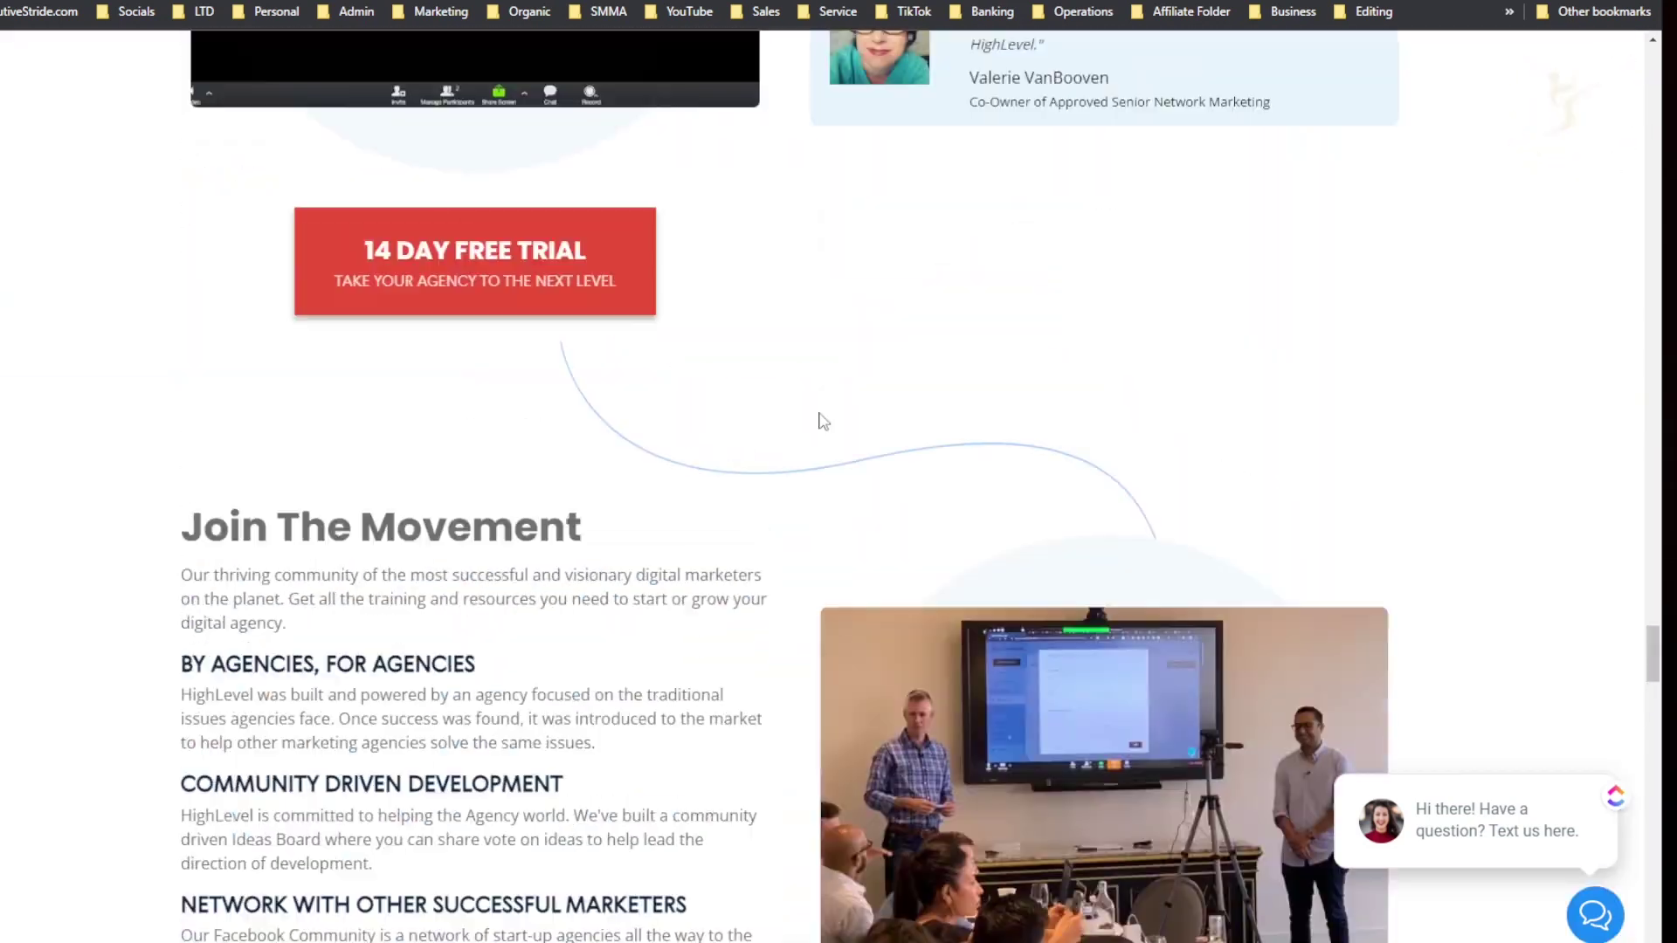
{"action": "scroll", "coordinate": [816, 420], "scroll_direction": "up", "scroll_amount": 5}
{"action": "scroll", "coordinate": [858, 416], "scroll_direction": "up", "scroll_amount": 5}
{"action": "scroll", "coordinate": [1130, 234], "scroll_direction": "up", "scroll_amount": 5}
{"action": "scroll", "coordinate": [1131, 235], "scroll_direction": "up", "scroll_amount": 5}
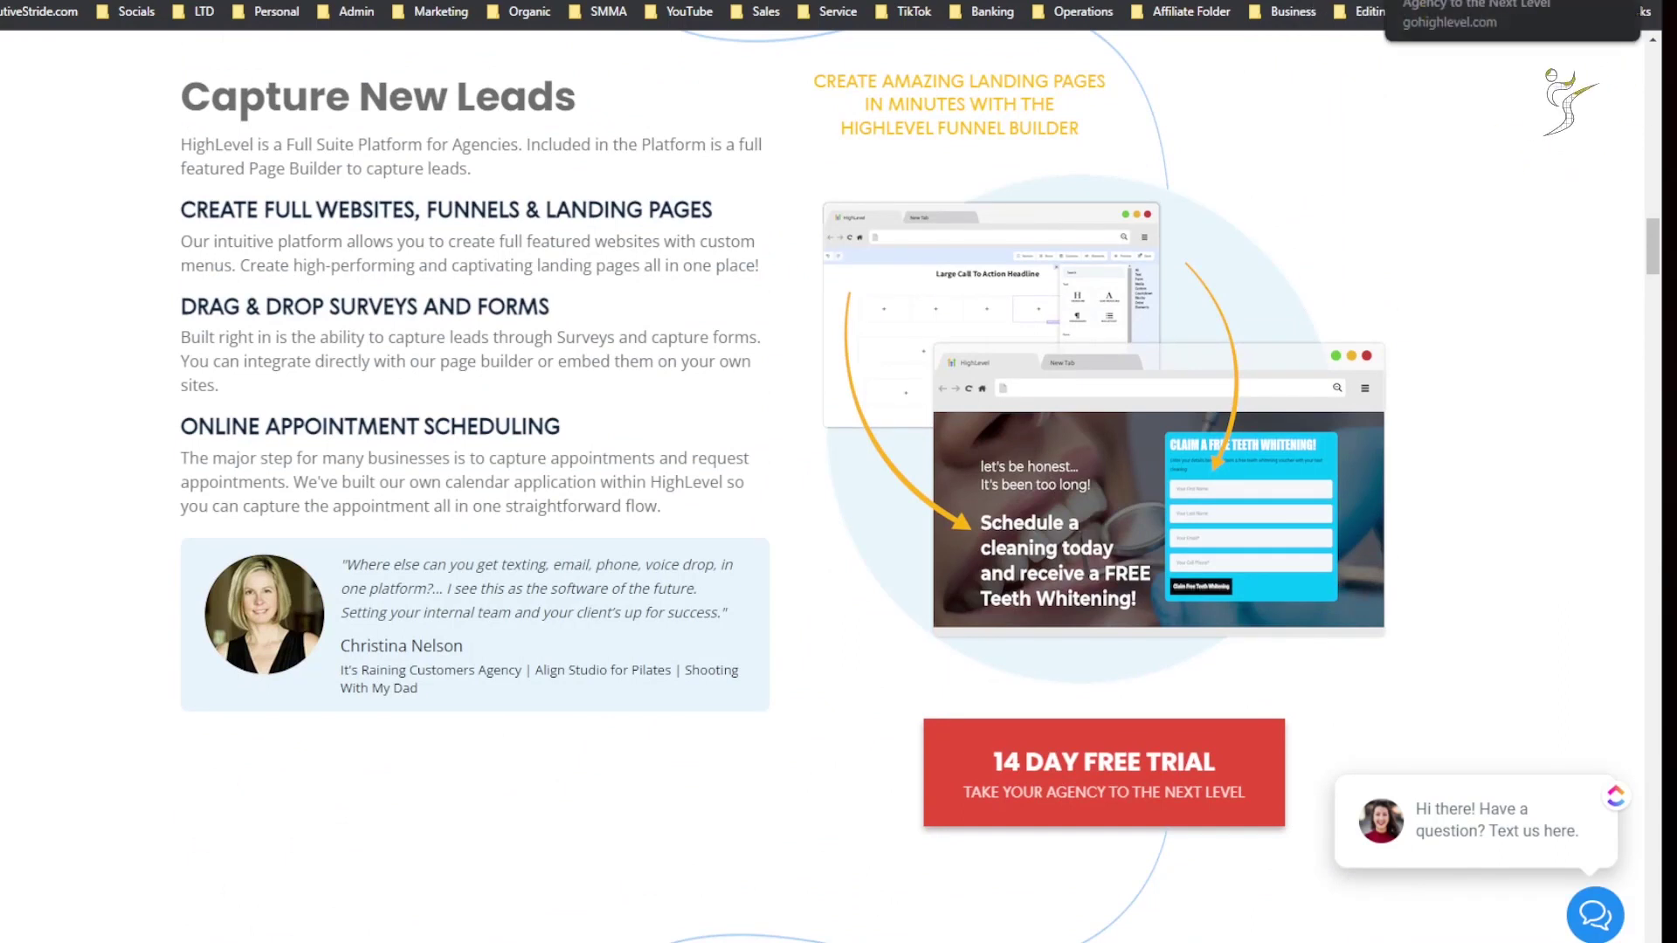
{"action": "key", "text": "ctrl+Tab"}
Scroll through the FirstPromoter website to review its features
{"action": "scroll", "coordinate": [1123, 175], "scroll_direction": "down", "scroll_amount": 1}
{"action": "scroll", "coordinate": [1122, 131], "scroll_direction": "down", "scroll_amount": 1}
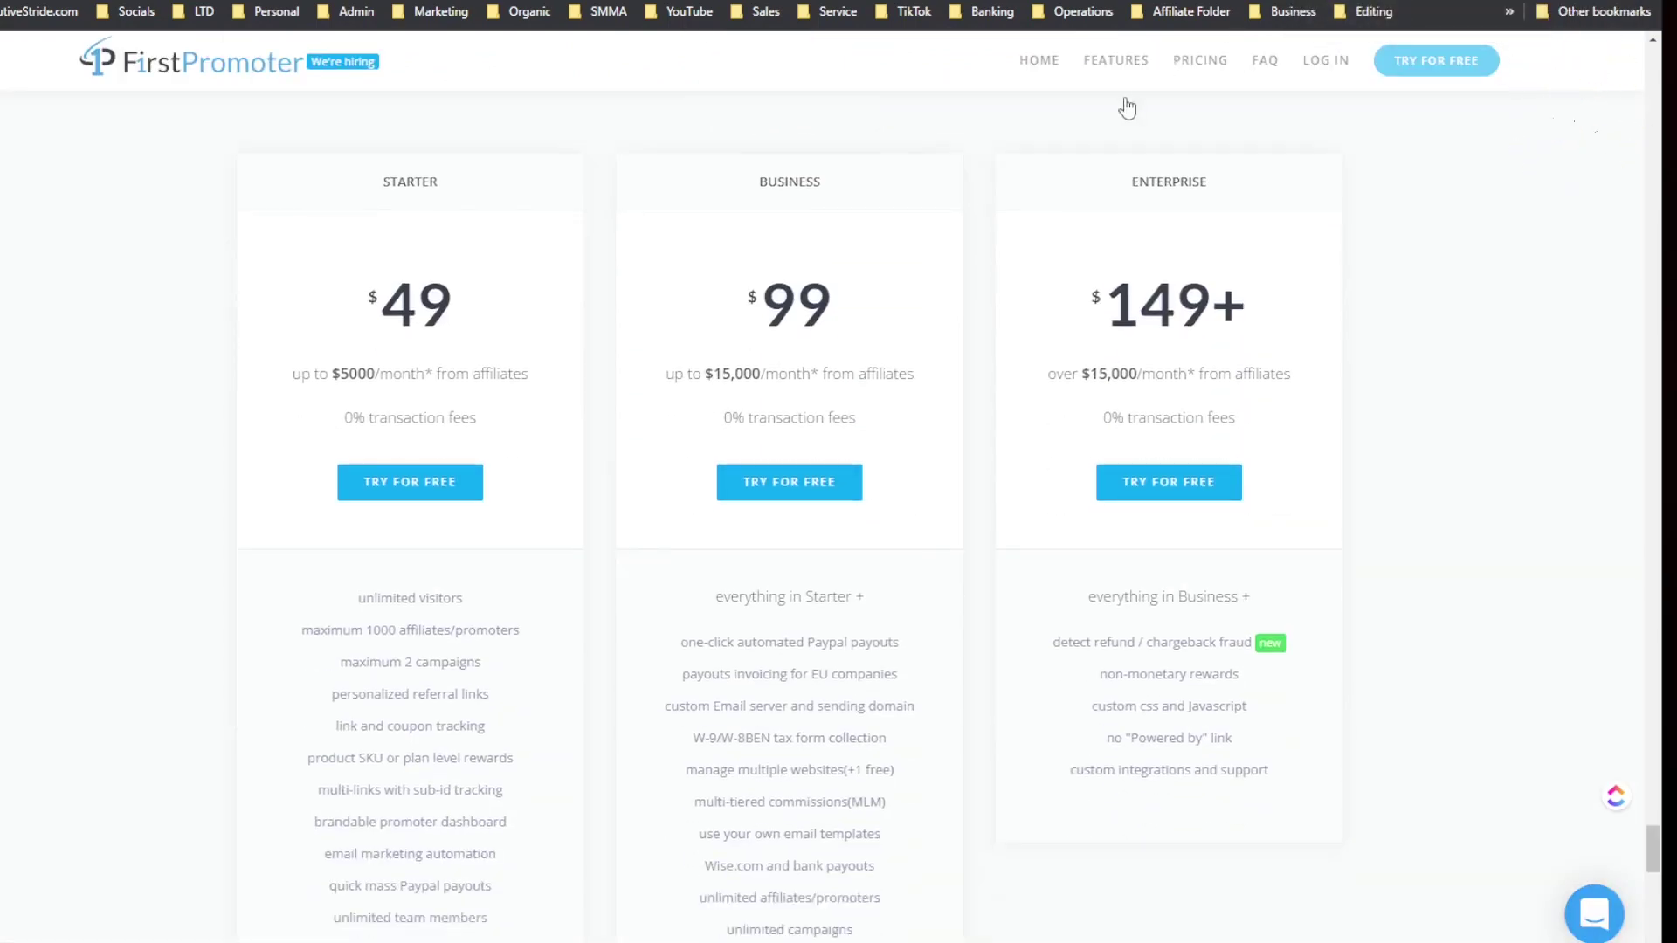
{"action": "scroll", "coordinate": [1111, 214], "scroll_direction": "up", "scroll_amount": 5}
{"action": "scroll", "coordinate": [1109, 212], "scroll_direction": "up", "scroll_amount": 1}
{"action": "scroll", "coordinate": [1107, 212], "scroll_direction": "down", "scroll_amount": 1}
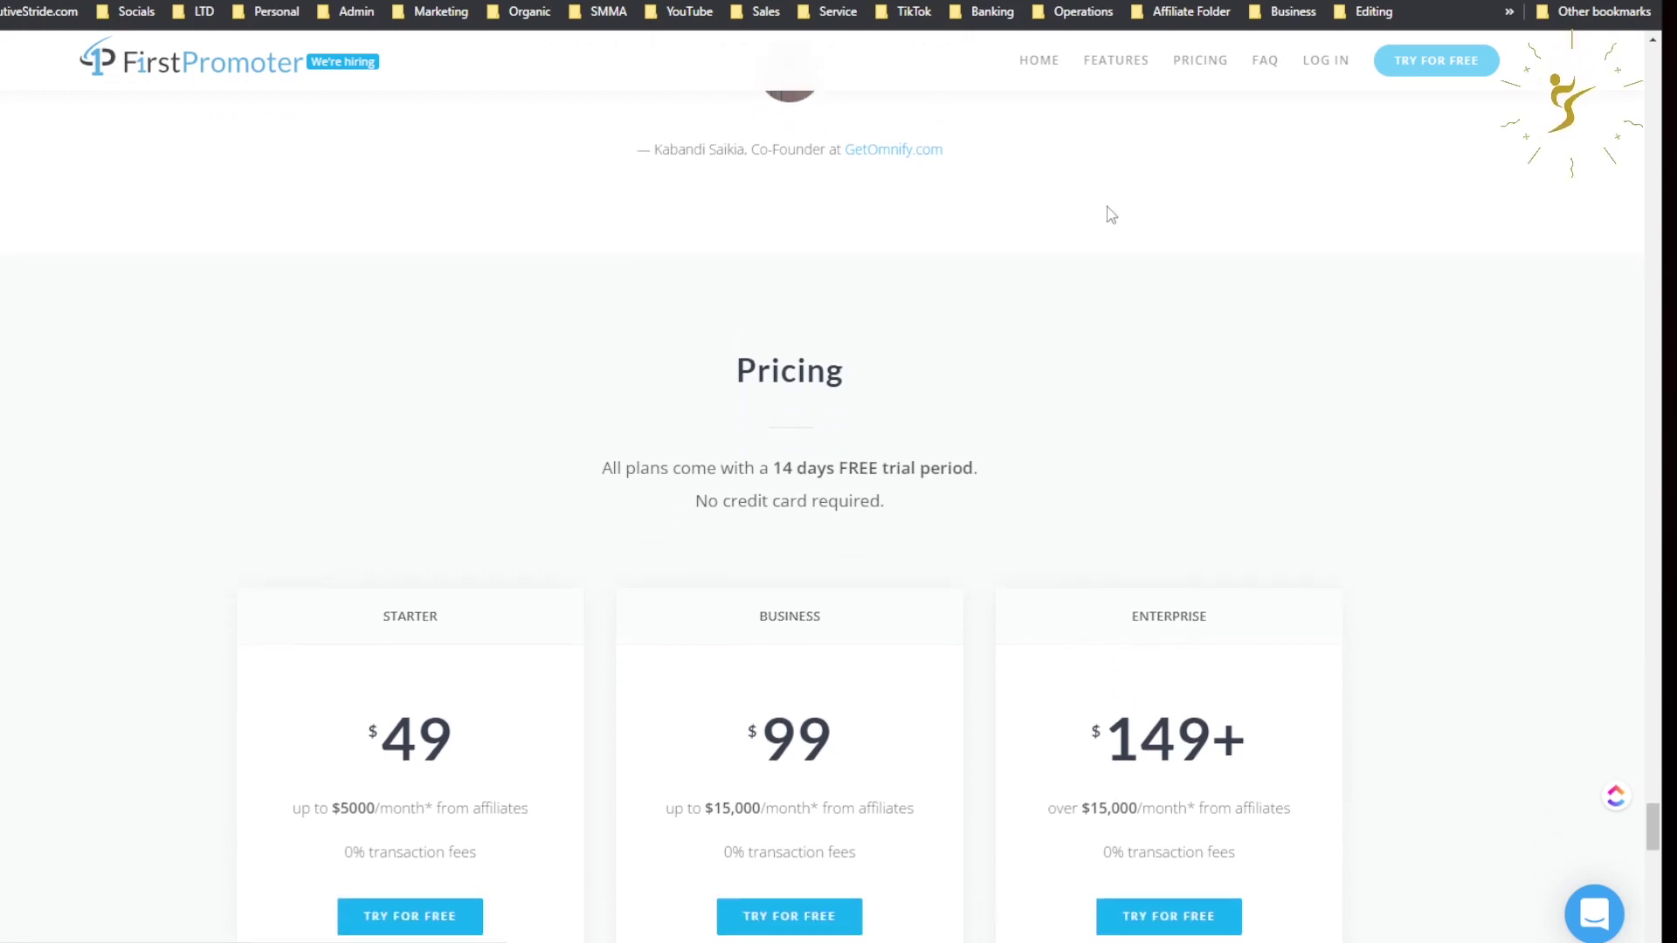
{"action": "scroll", "coordinate": [1106, 219], "scroll_direction": "down", "scroll_amount": 3}
{"action": "scroll", "coordinate": [1103, 226], "scroll_direction": "up", "scroll_amount": 10}
{"action": "scroll", "coordinate": [1104, 226], "scroll_direction": "up", "scroll_amount": 6}
{"action": "scroll", "coordinate": [1096, 240], "scroll_direction": "up", "scroll_amount": 6}
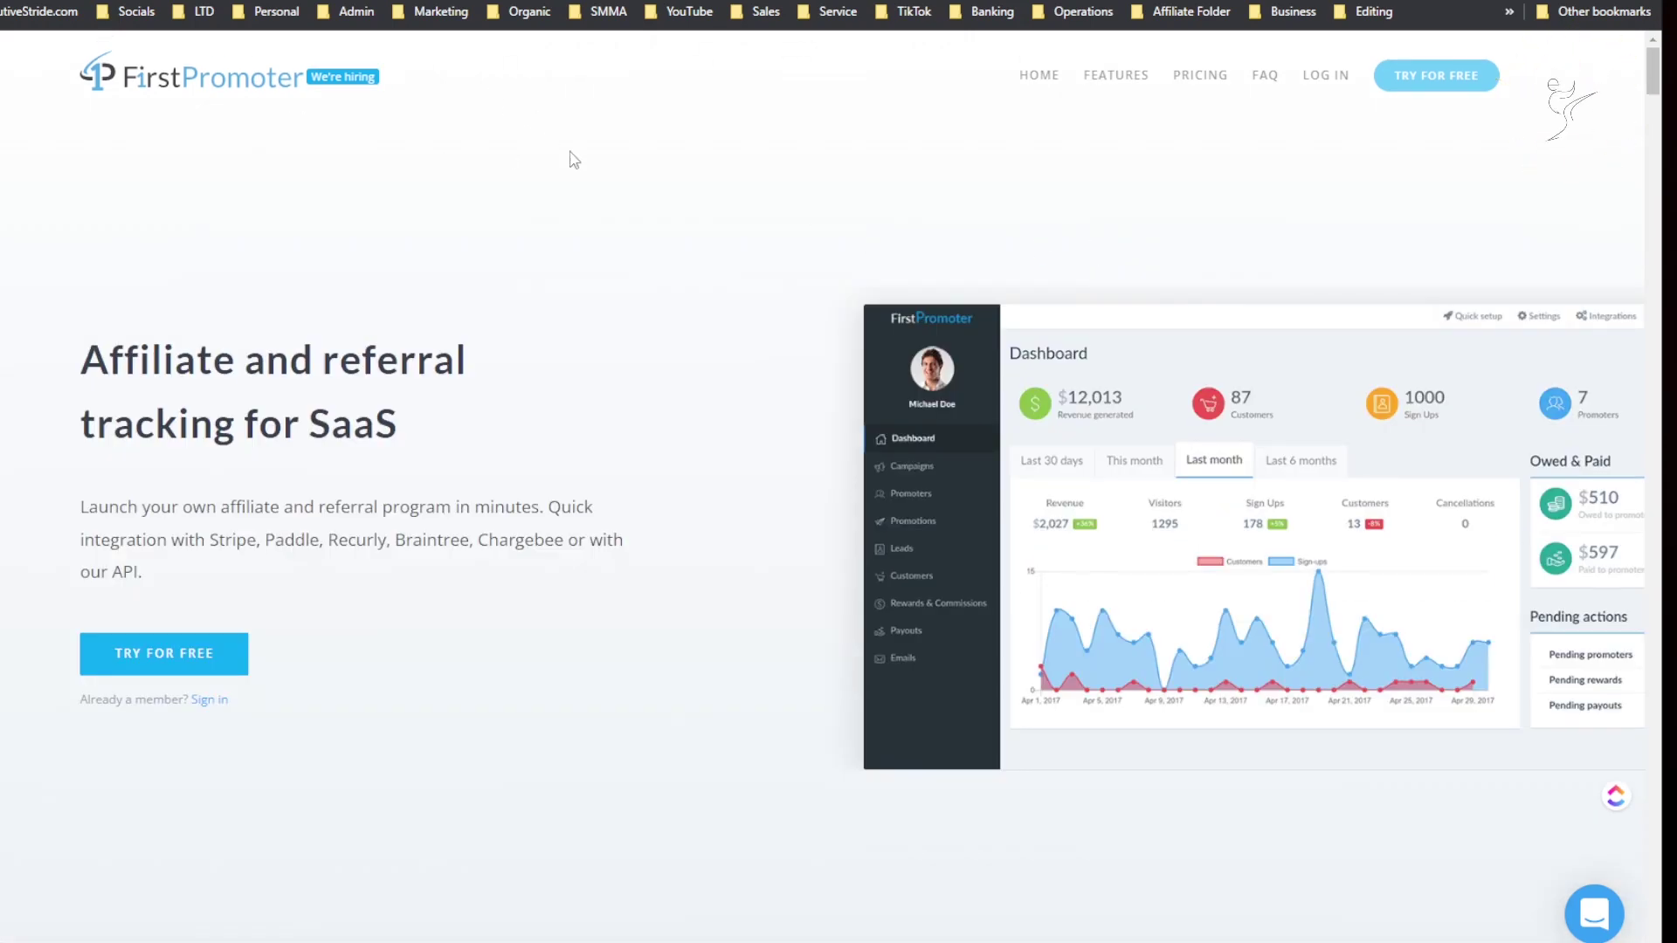
{"action": "scroll", "coordinate": [661, 251], "scroll_direction": "down", "scroll_amount": 4}
{"action": "scroll", "coordinate": [678, 311], "scroll_direction": "down", "scroll_amount": 10}
{"action": "scroll", "coordinate": [685, 329], "scroll_direction": "down", "scroll_amount": 8}
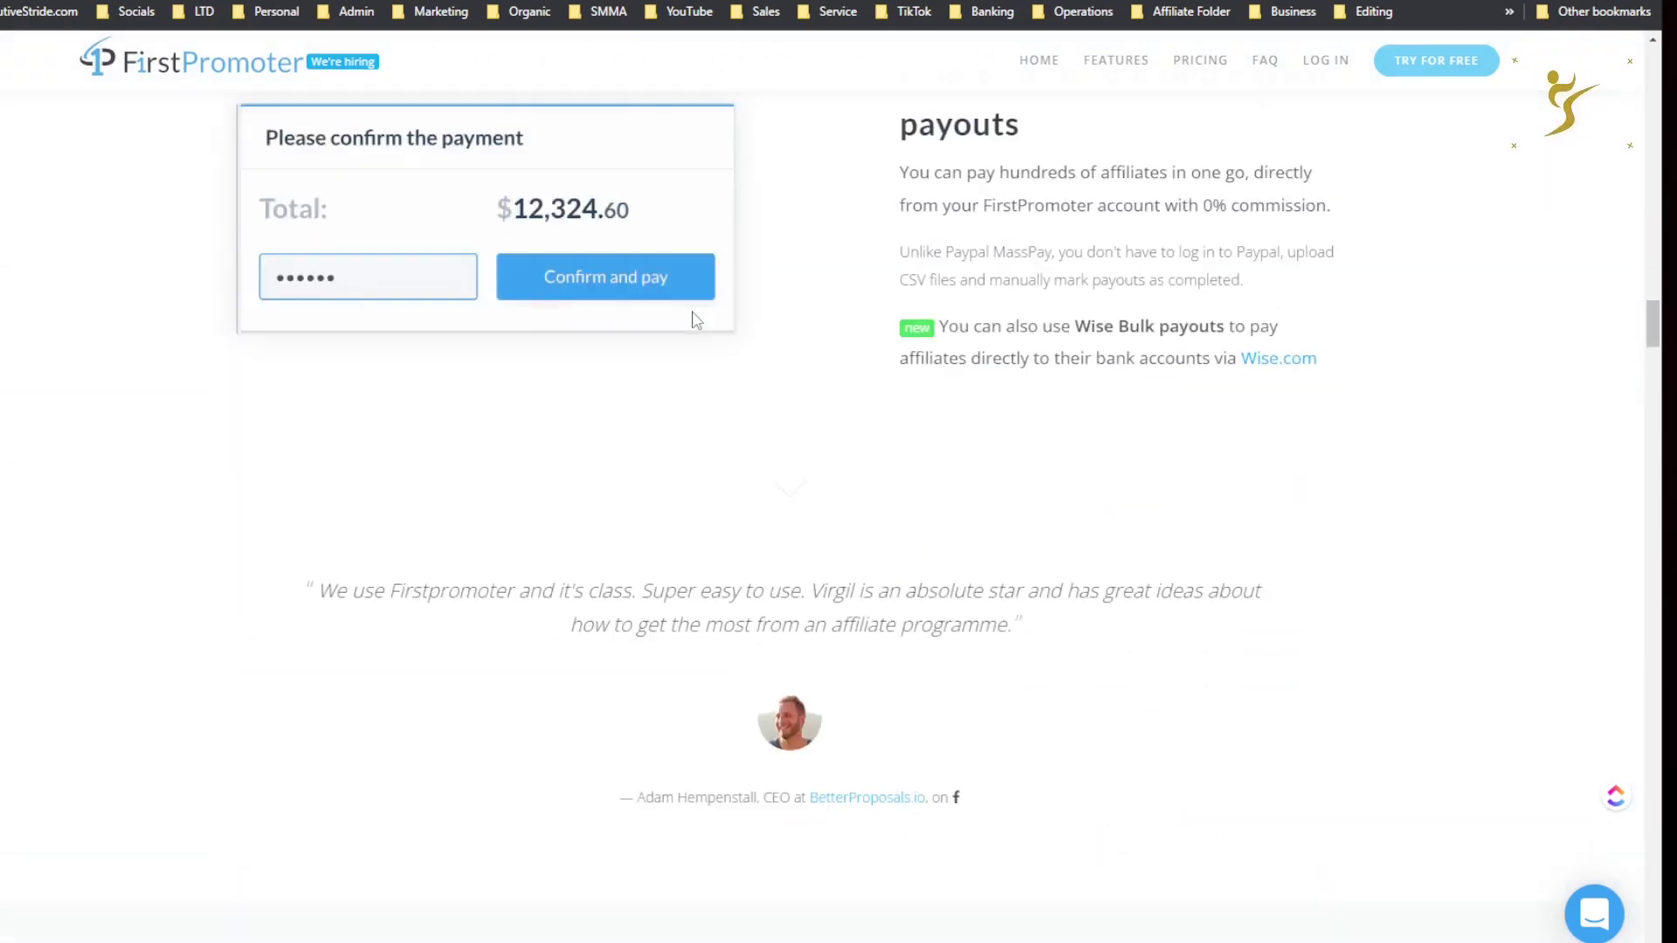
{"action": "scroll", "coordinate": [696, 318], "scroll_direction": "down", "scroll_amount": 8}
{"action": "scroll", "coordinate": [696, 318], "scroll_direction": "down", "scroll_amount": 10}
{"action": "scroll", "coordinate": [697, 315], "scroll_direction": "down", "scroll_amount": 7}
{"action": "scroll", "coordinate": [696, 310], "scroll_direction": "down", "scroll_amount": 2}
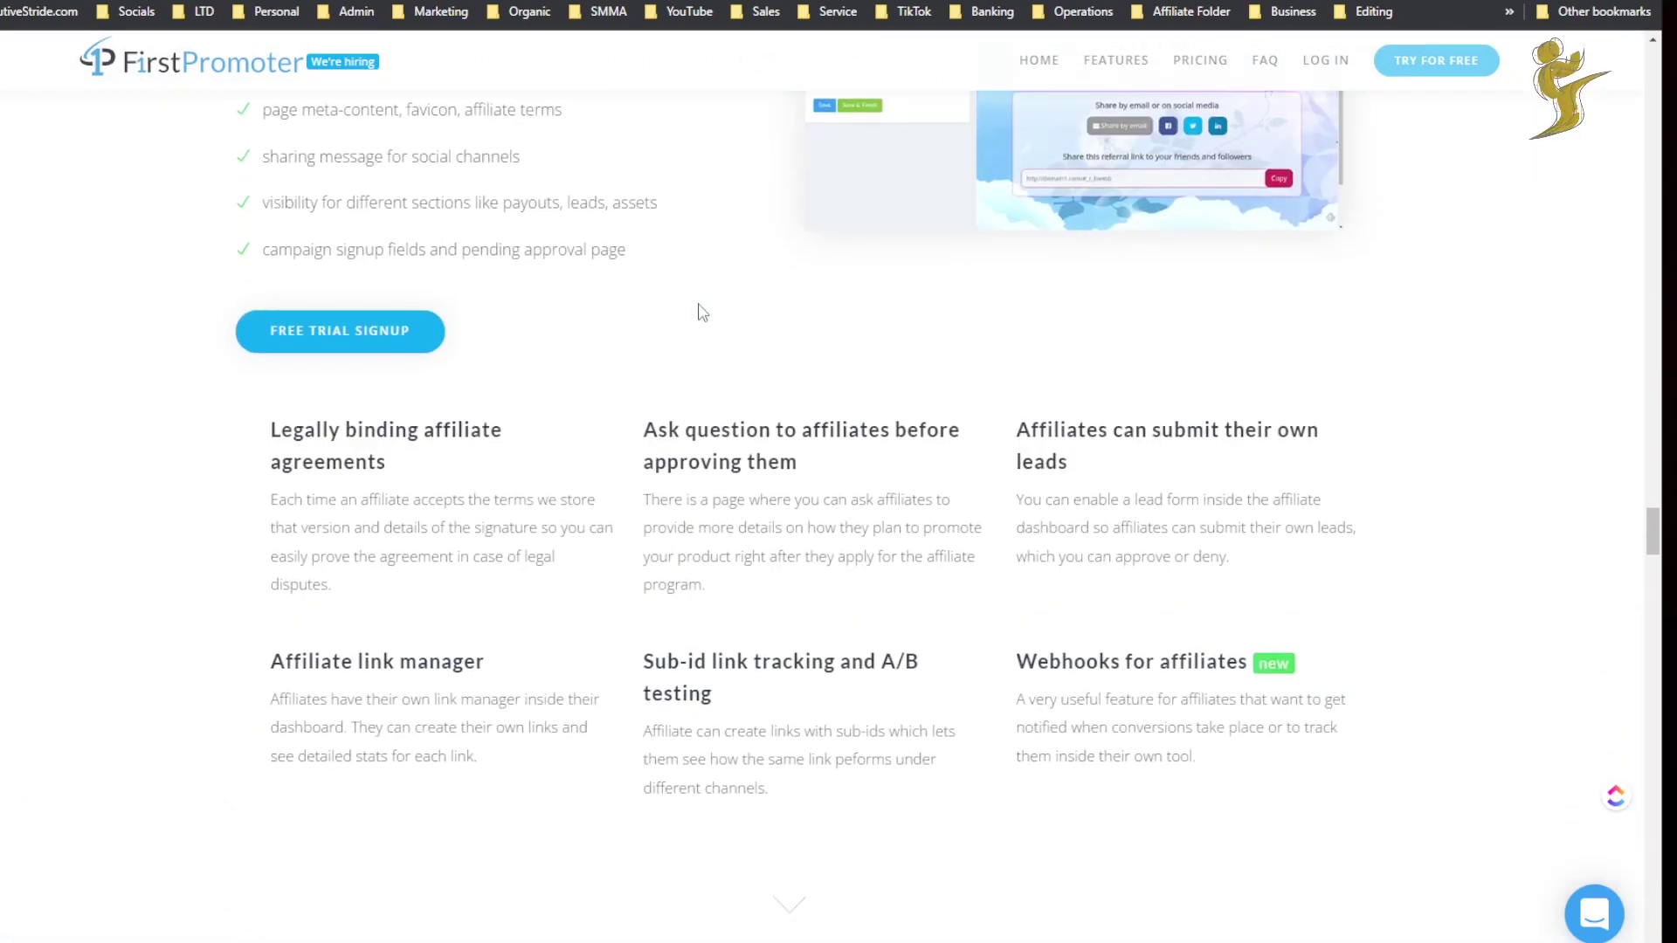
{"action": "scroll", "coordinate": [703, 312], "scroll_direction": "down", "scroll_amount": 6}
{"action": "scroll", "coordinate": [703, 312], "scroll_direction": "down", "scroll_amount": 6}
{"action": "scroll", "coordinate": [704, 312], "scroll_direction": "down", "scroll_amount": 9}
{"action": "scroll", "coordinate": [709, 307], "scroll_direction": "down", "scroll_amount": 1}
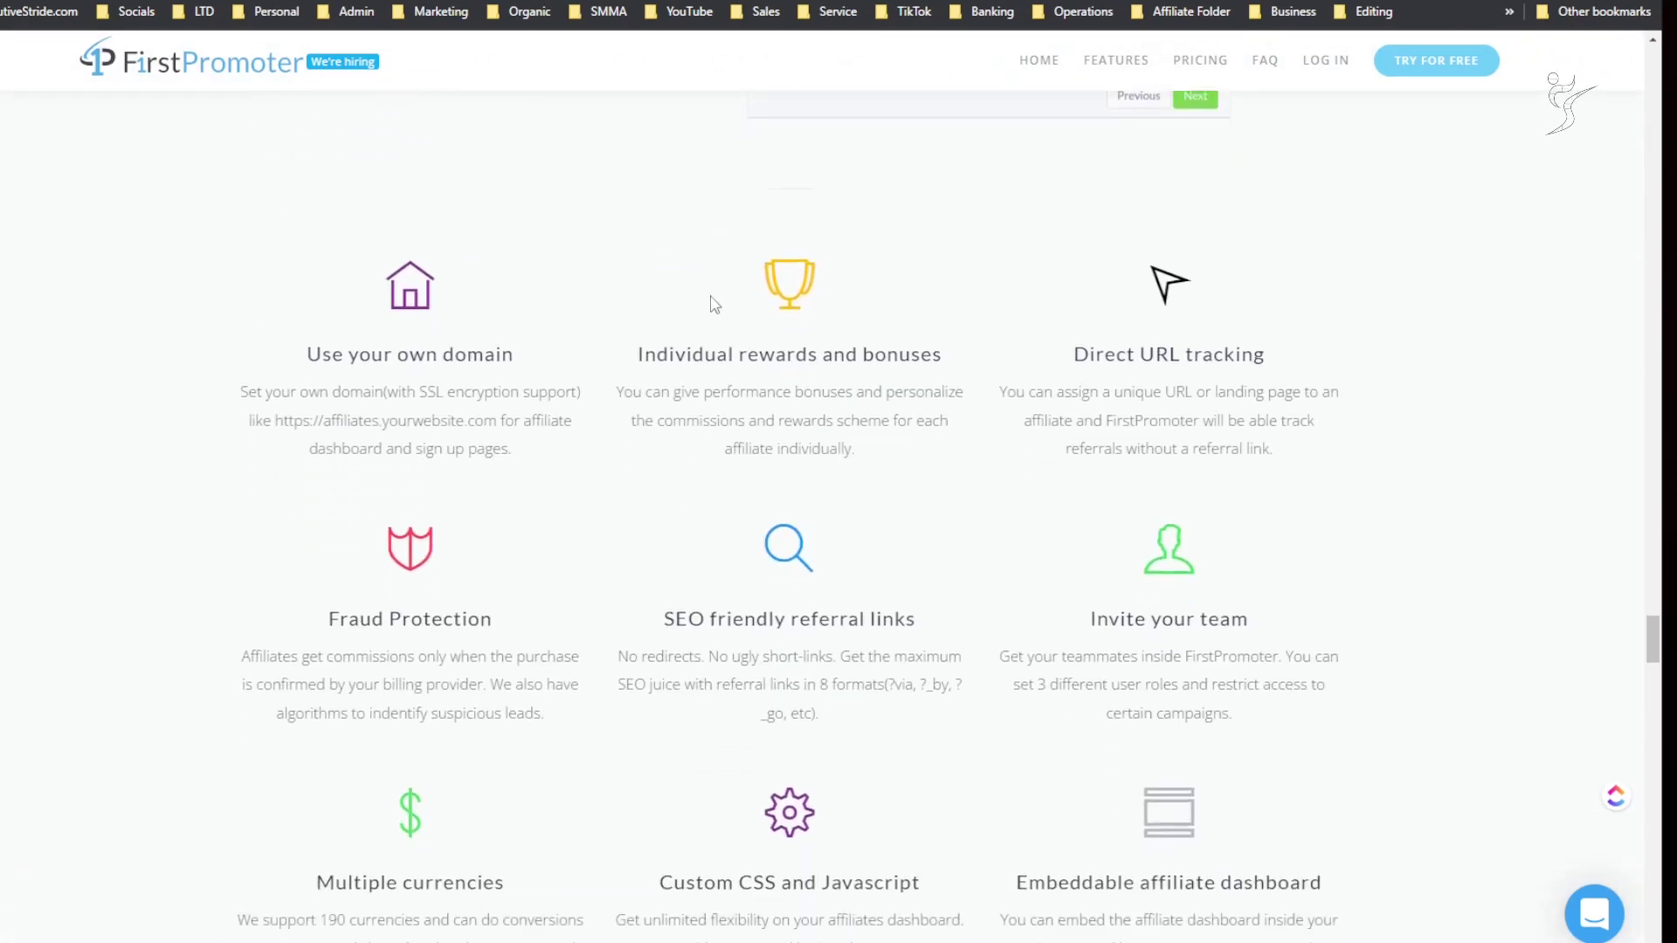
{"action": "scroll", "coordinate": [713, 301], "scroll_direction": "down", "scroll_amount": 4}
{"action": "scroll", "coordinate": [712, 301], "scroll_direction": "down", "scroll_amount": 4}
{"action": "scroll", "coordinate": [704, 311], "scroll_direction": "down", "scroll_amount": 2}
{"action": "scroll", "coordinate": [699, 311], "scroll_direction": "up", "scroll_amount": 2}
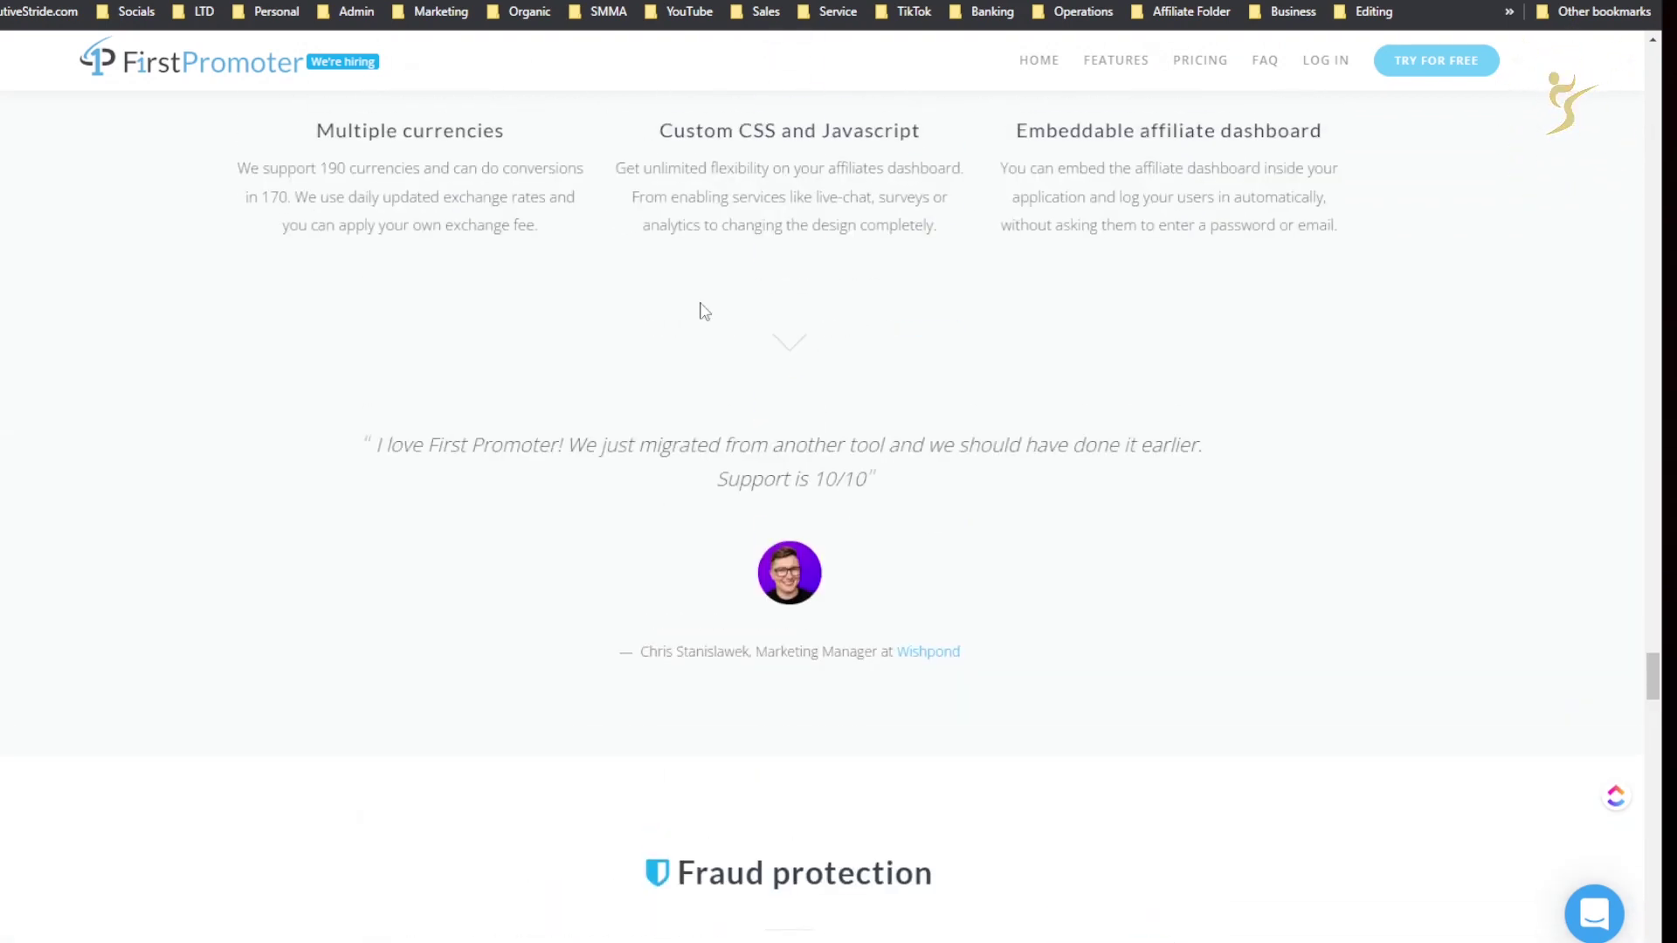
{"action": "scroll", "coordinate": [704, 306], "scroll_direction": "down", "scroll_amount": 8}
{"action": "scroll", "coordinate": [704, 302], "scroll_direction": "down", "scroll_amount": 10}
{"action": "scroll", "coordinate": [704, 304], "scroll_direction": "down", "scroll_amount": 3}
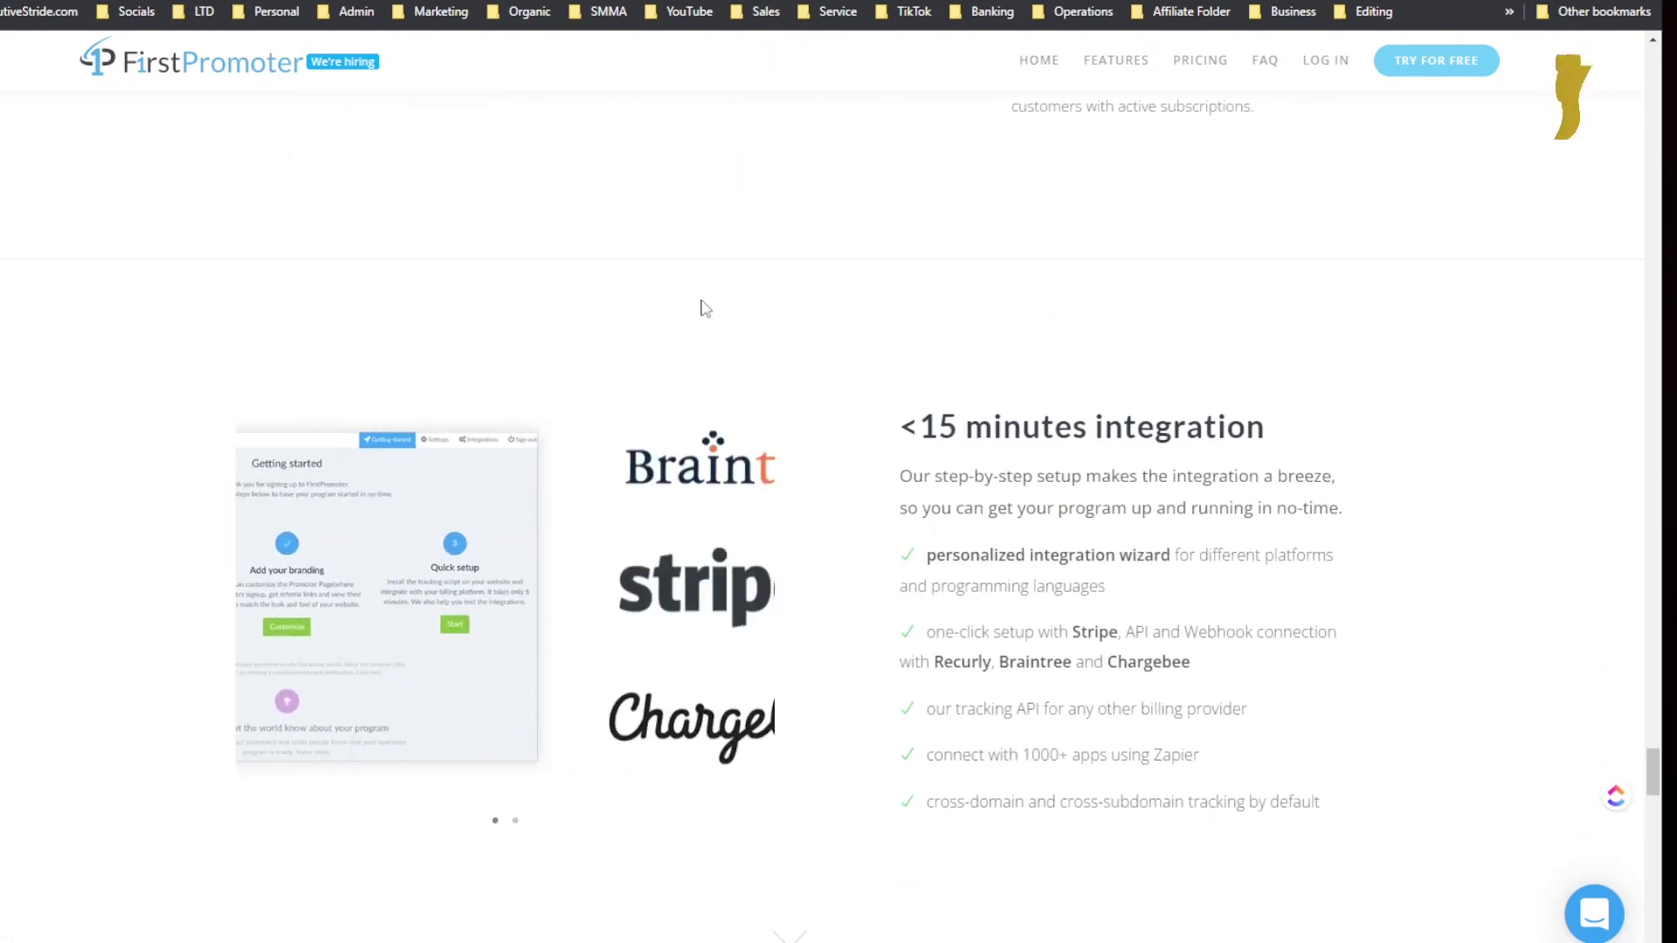
{"action": "scroll", "coordinate": [706, 309], "scroll_direction": "down", "scroll_amount": 2}
{"action": "scroll", "coordinate": [704, 307], "scroll_direction": "down", "scroll_amount": 4}
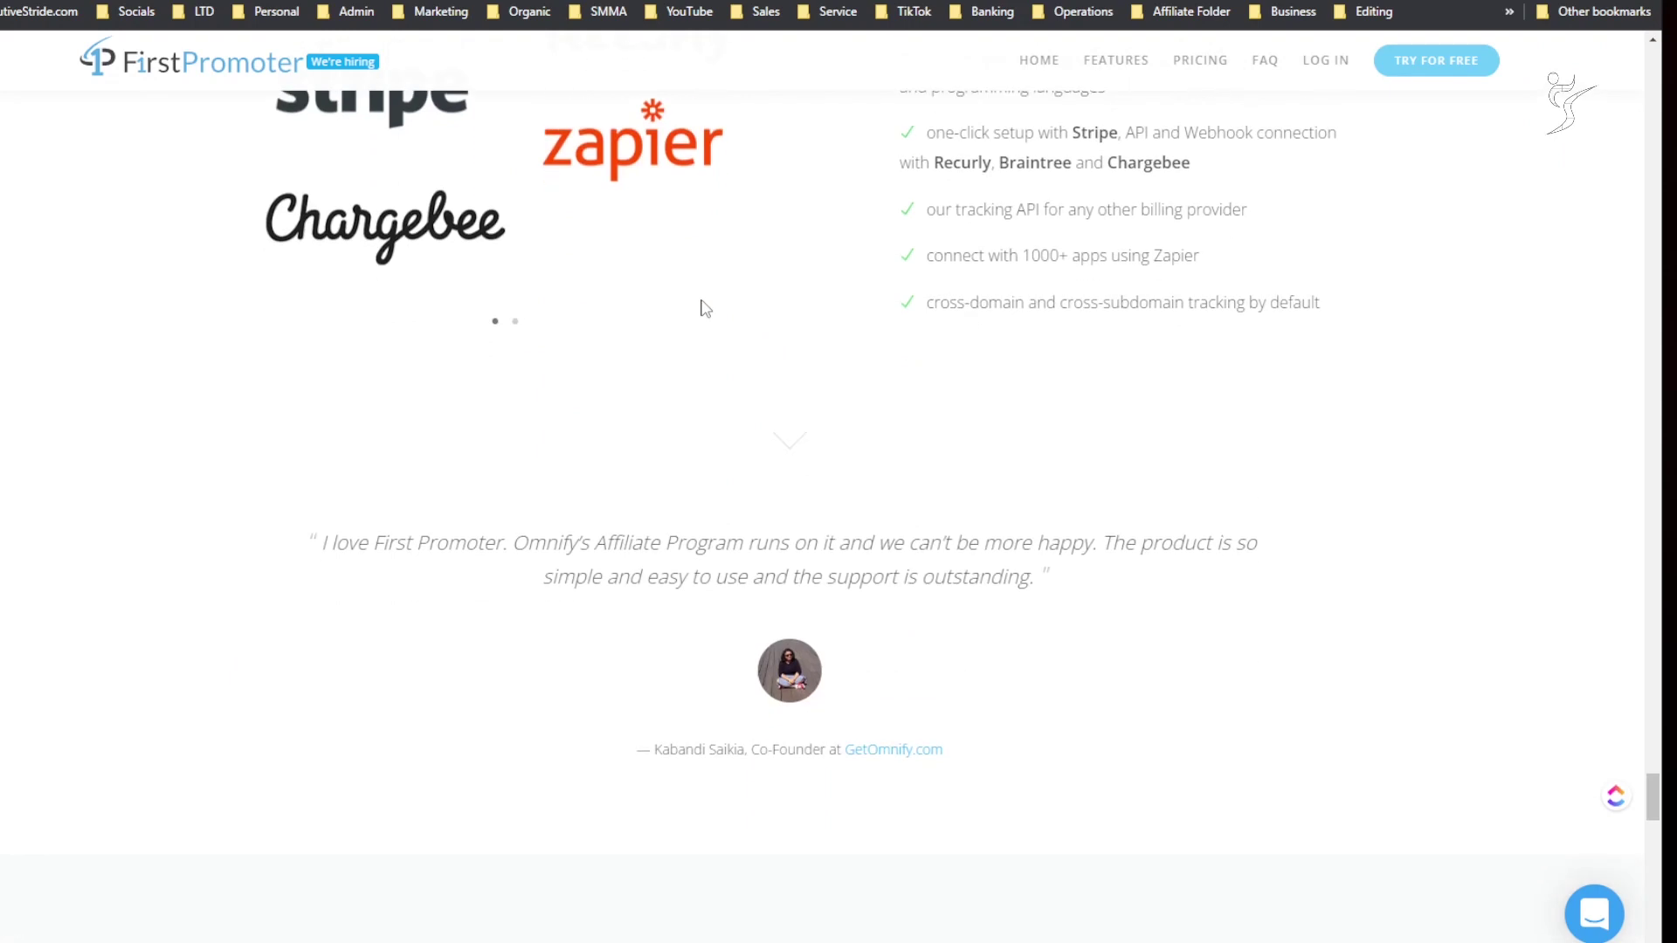
{"action": "scroll", "coordinate": [713, 308], "scroll_direction": "down", "scroll_amount": 3}
{"action": "scroll", "coordinate": [731, 311], "scroll_direction": "up", "scroll_amount": 20}
{"action": "scroll", "coordinate": [730, 311], "scroll_direction": "down", "scroll_amount": 9}
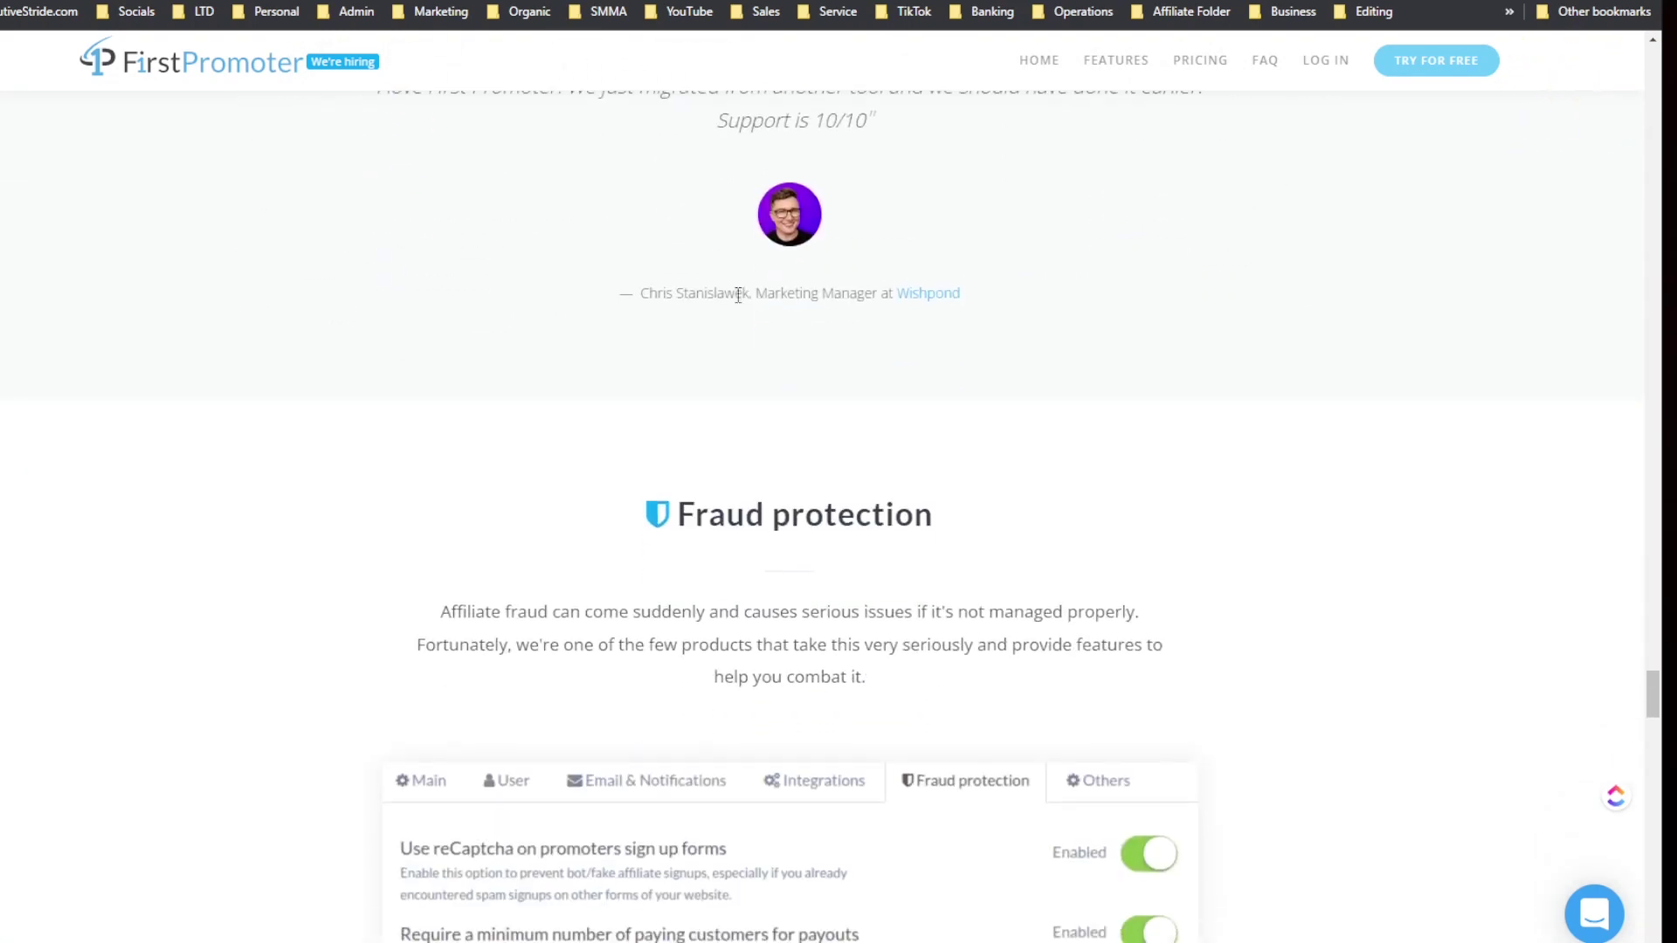
{"action": "scroll", "coordinate": [738, 306], "scroll_direction": "down", "scroll_amount": 9}
Go to FirstPromoter's pricing section with the $49, $99 and $149+ plans
{"action": "left_click", "coordinate": [1194, 78]}
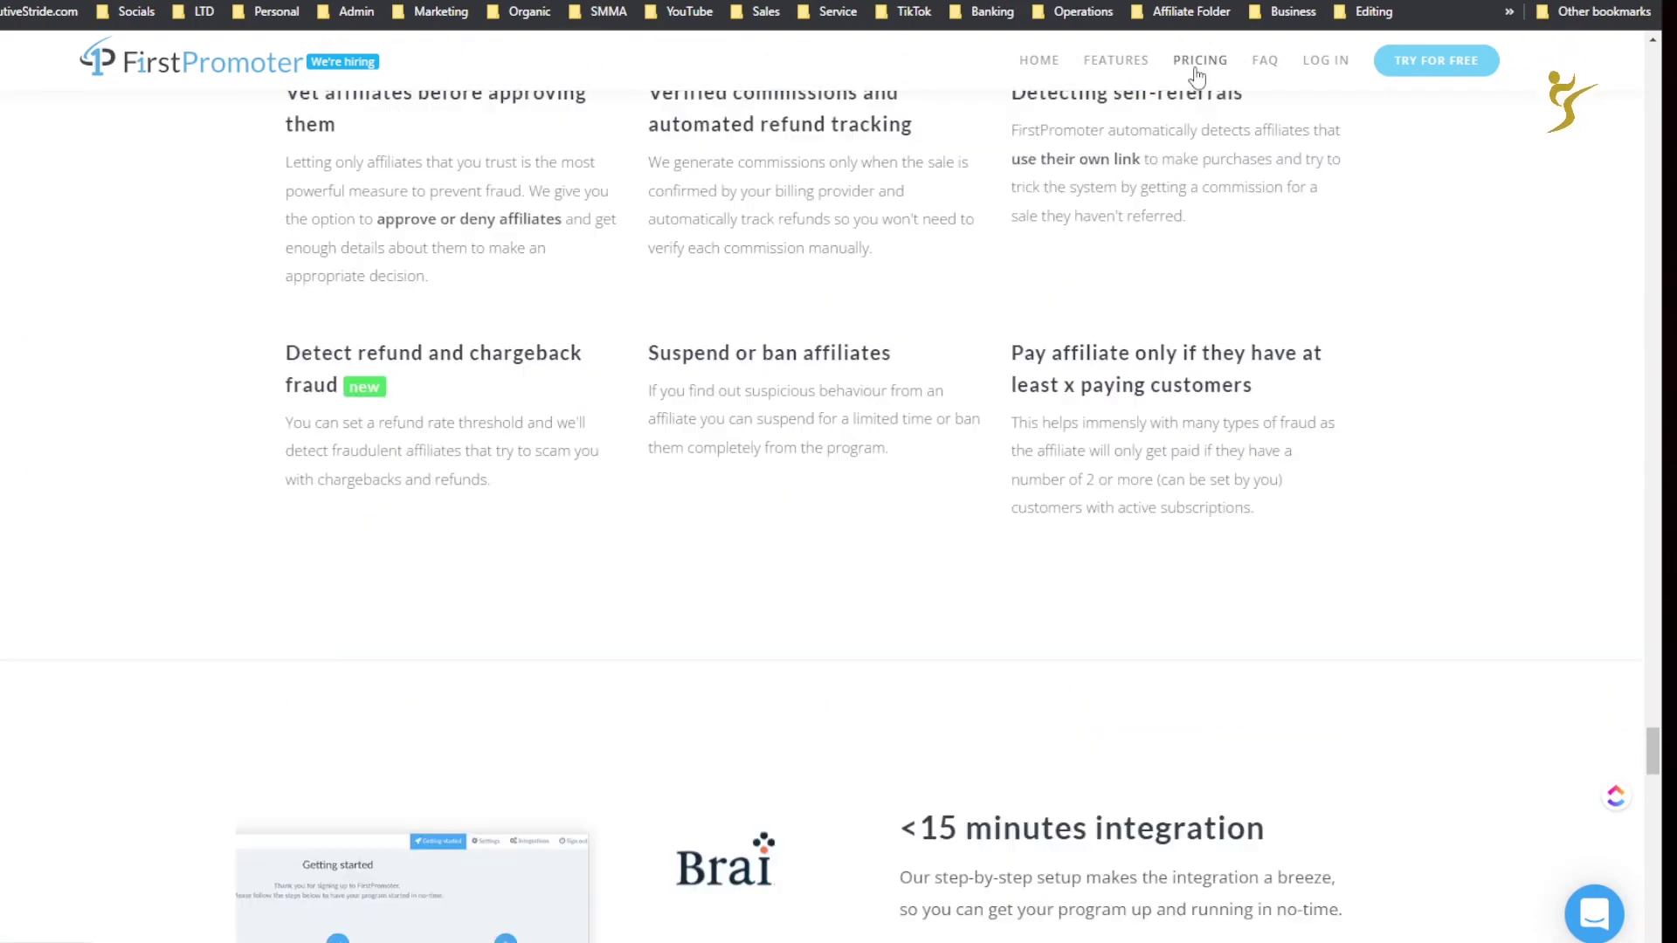
{"action": "scroll", "coordinate": [1153, 131], "scroll_direction": "down", "scroll_amount": 4}
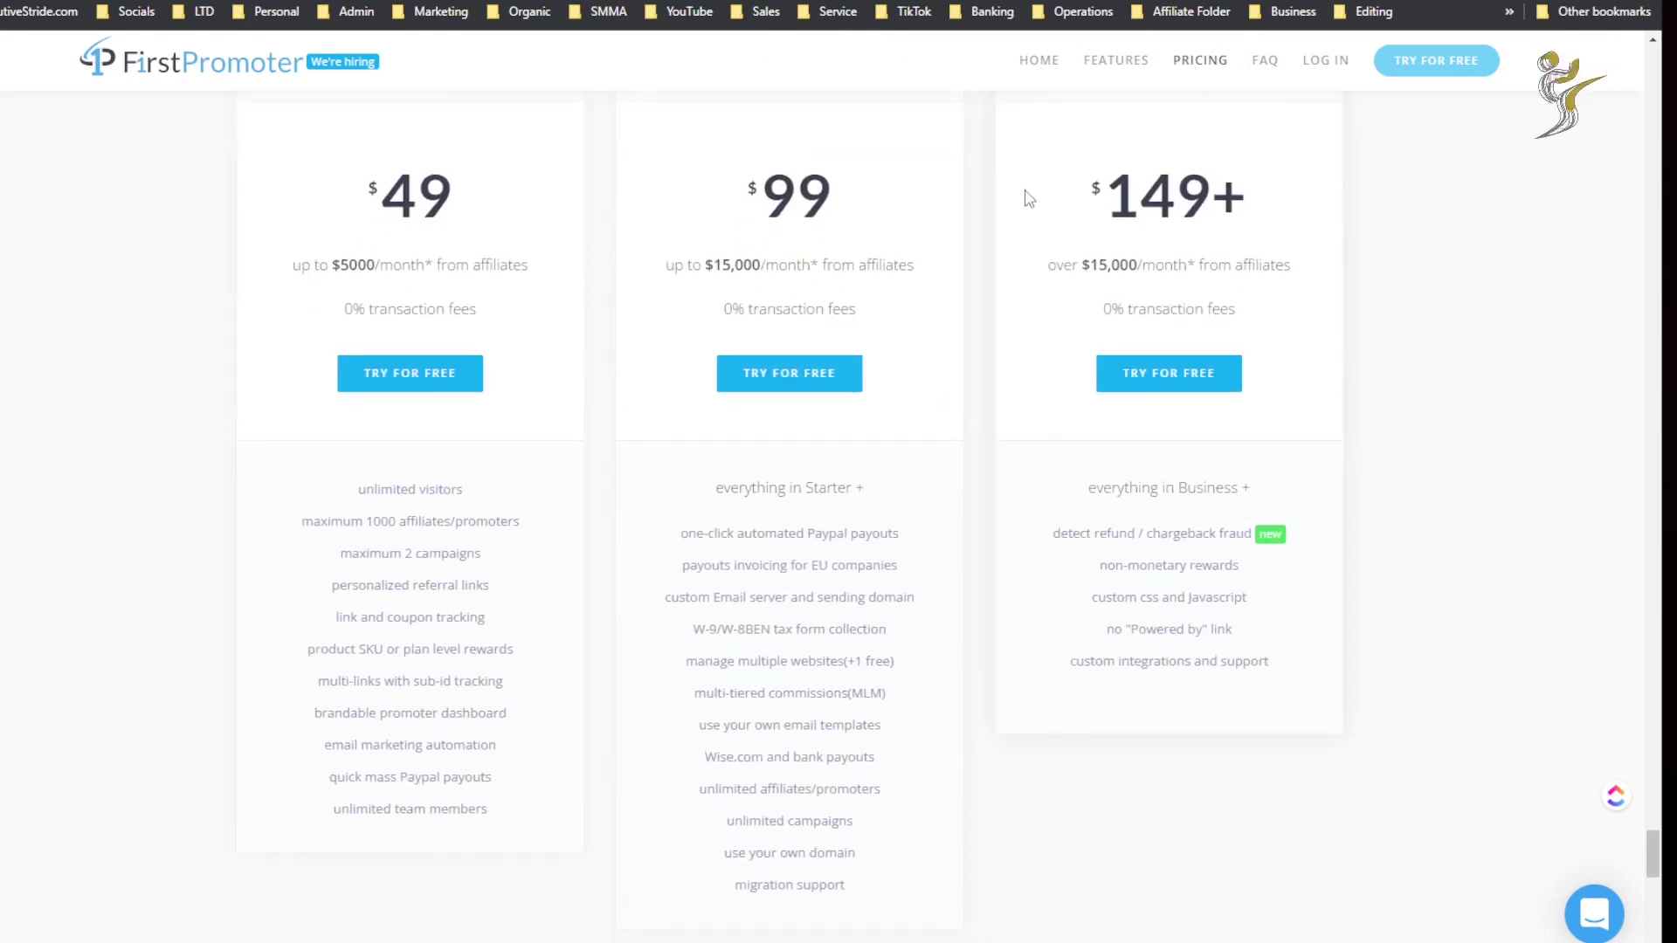
{"action": "scroll", "coordinate": [961, 201], "scroll_direction": "up", "scroll_amount": 4}
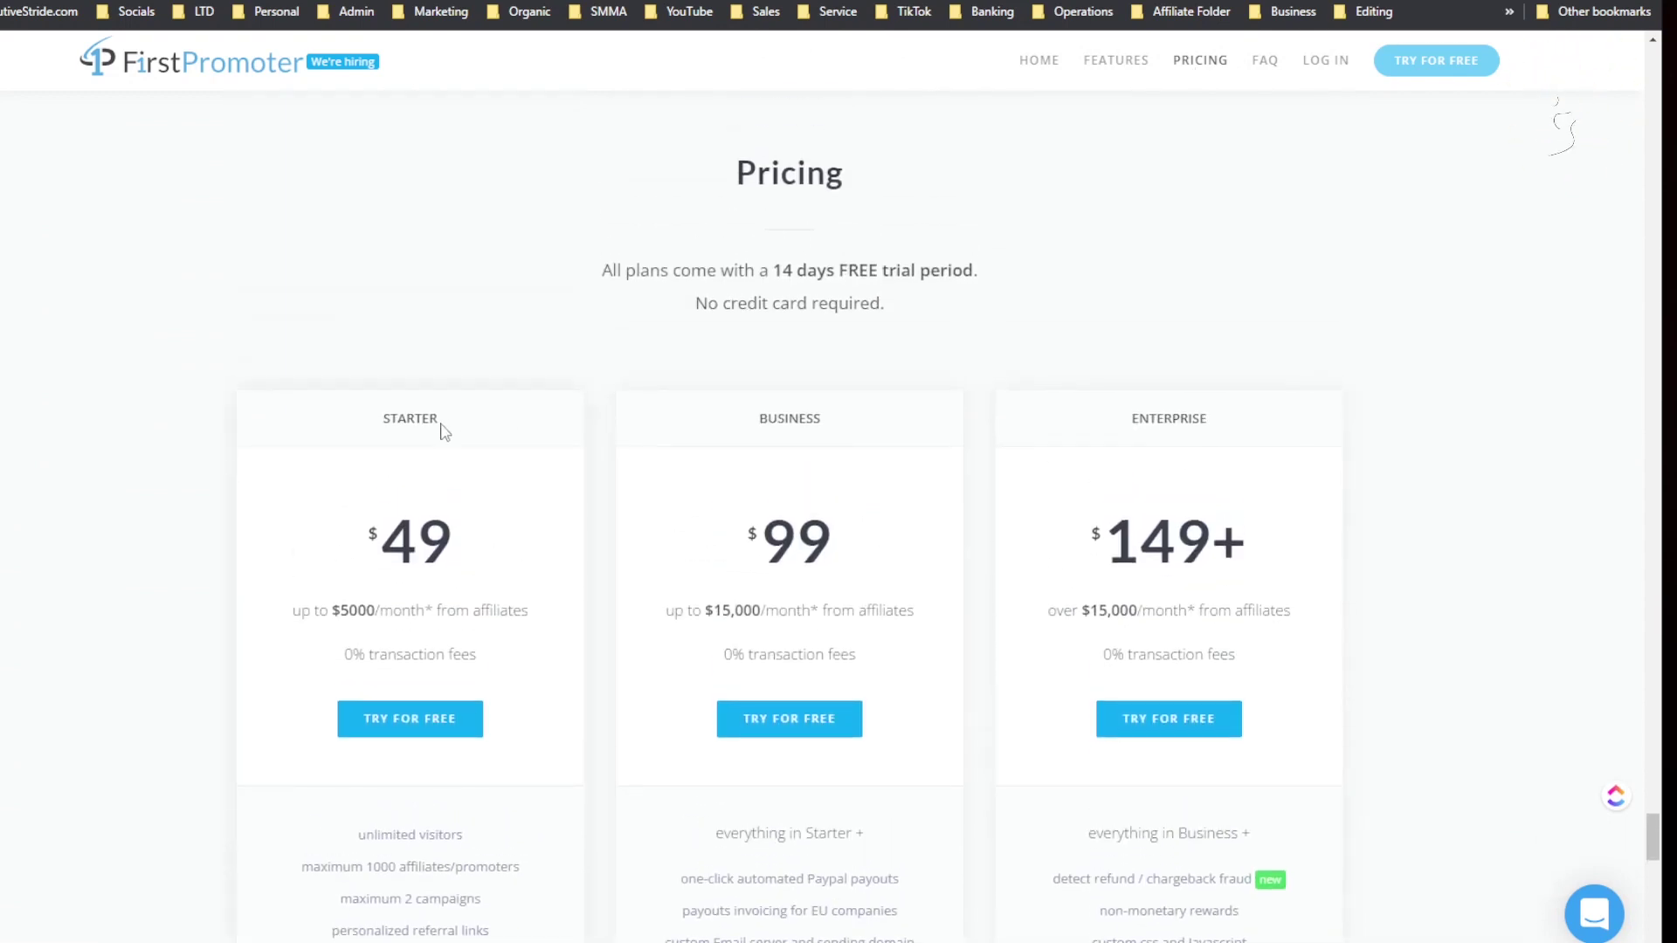
{"action": "scroll", "coordinate": [444, 417], "scroll_direction": "down", "scroll_amount": 4}
{"action": "scroll", "coordinate": [413, 323], "scroll_direction": "up", "scroll_amount": 8}
{"action": "scroll", "coordinate": [398, 446], "scroll_direction": "down", "scroll_amount": 3}
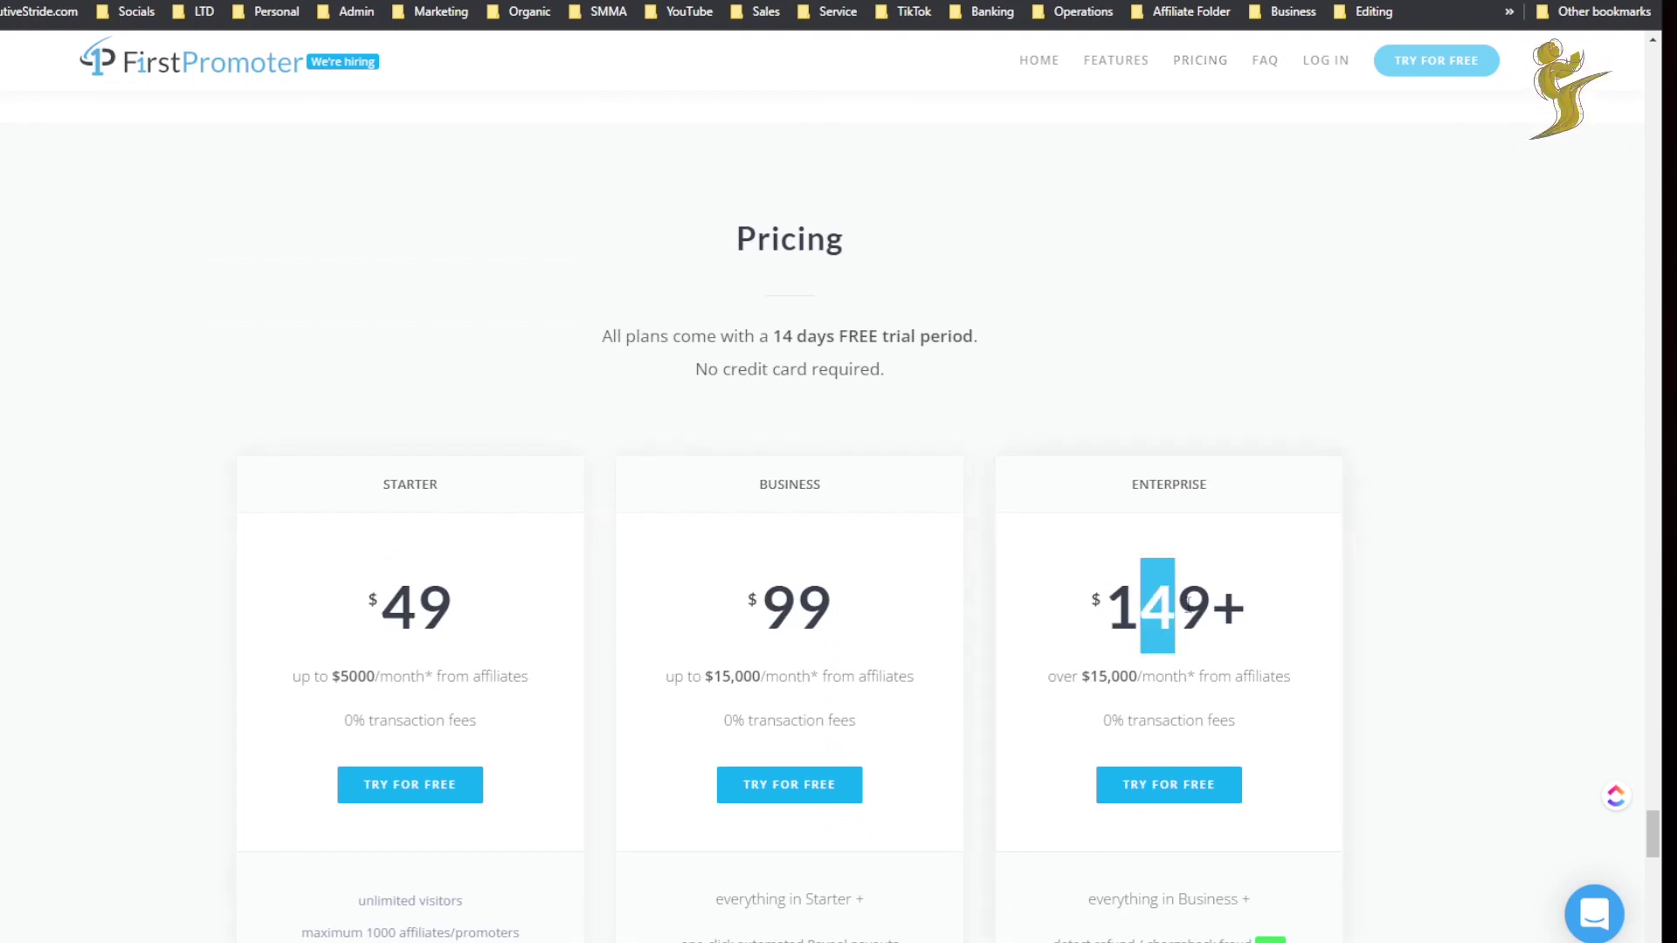
{"action": "scroll", "coordinate": [1223, 629], "scroll_direction": "down", "scroll_amount": 3}
{"action": "scroll", "coordinate": [1236, 568], "scroll_direction": "down", "scroll_amount": 3}
{"action": "scroll", "coordinate": [1135, 463], "scroll_direction": "up", "scroll_amount": 2}
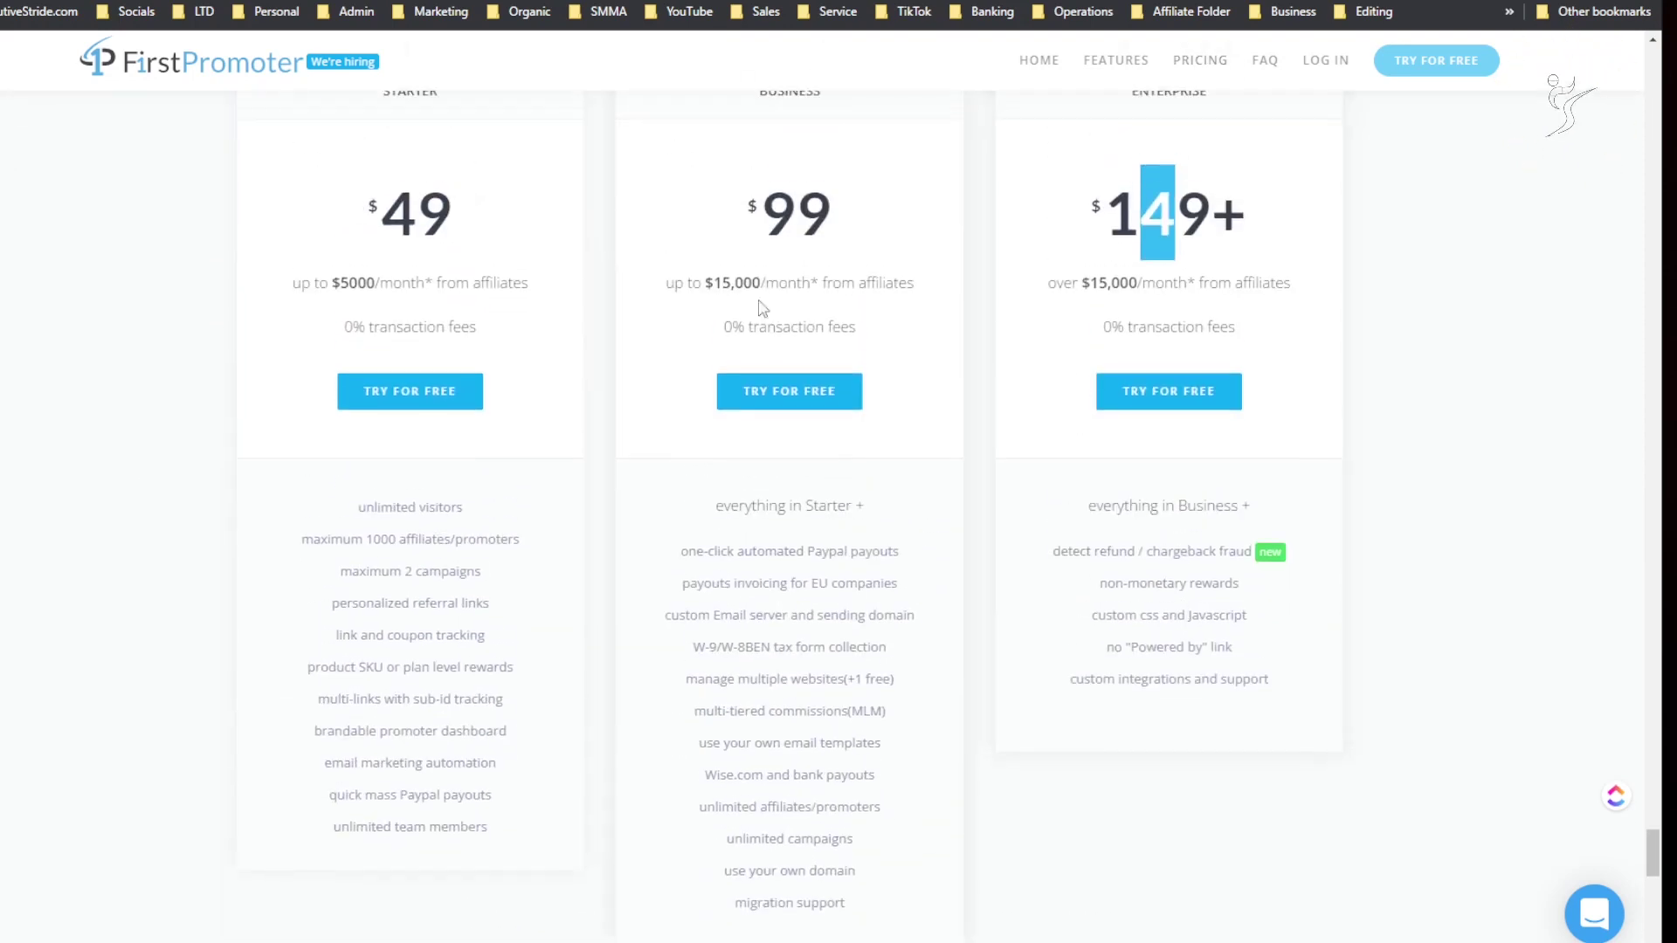
Highlight the Starter plan limits, the 1000-affiliate cap and the Business plan features
{"action": "left_click_drag", "start_coordinate": [531, 283], "coordinate": [494, 285]}
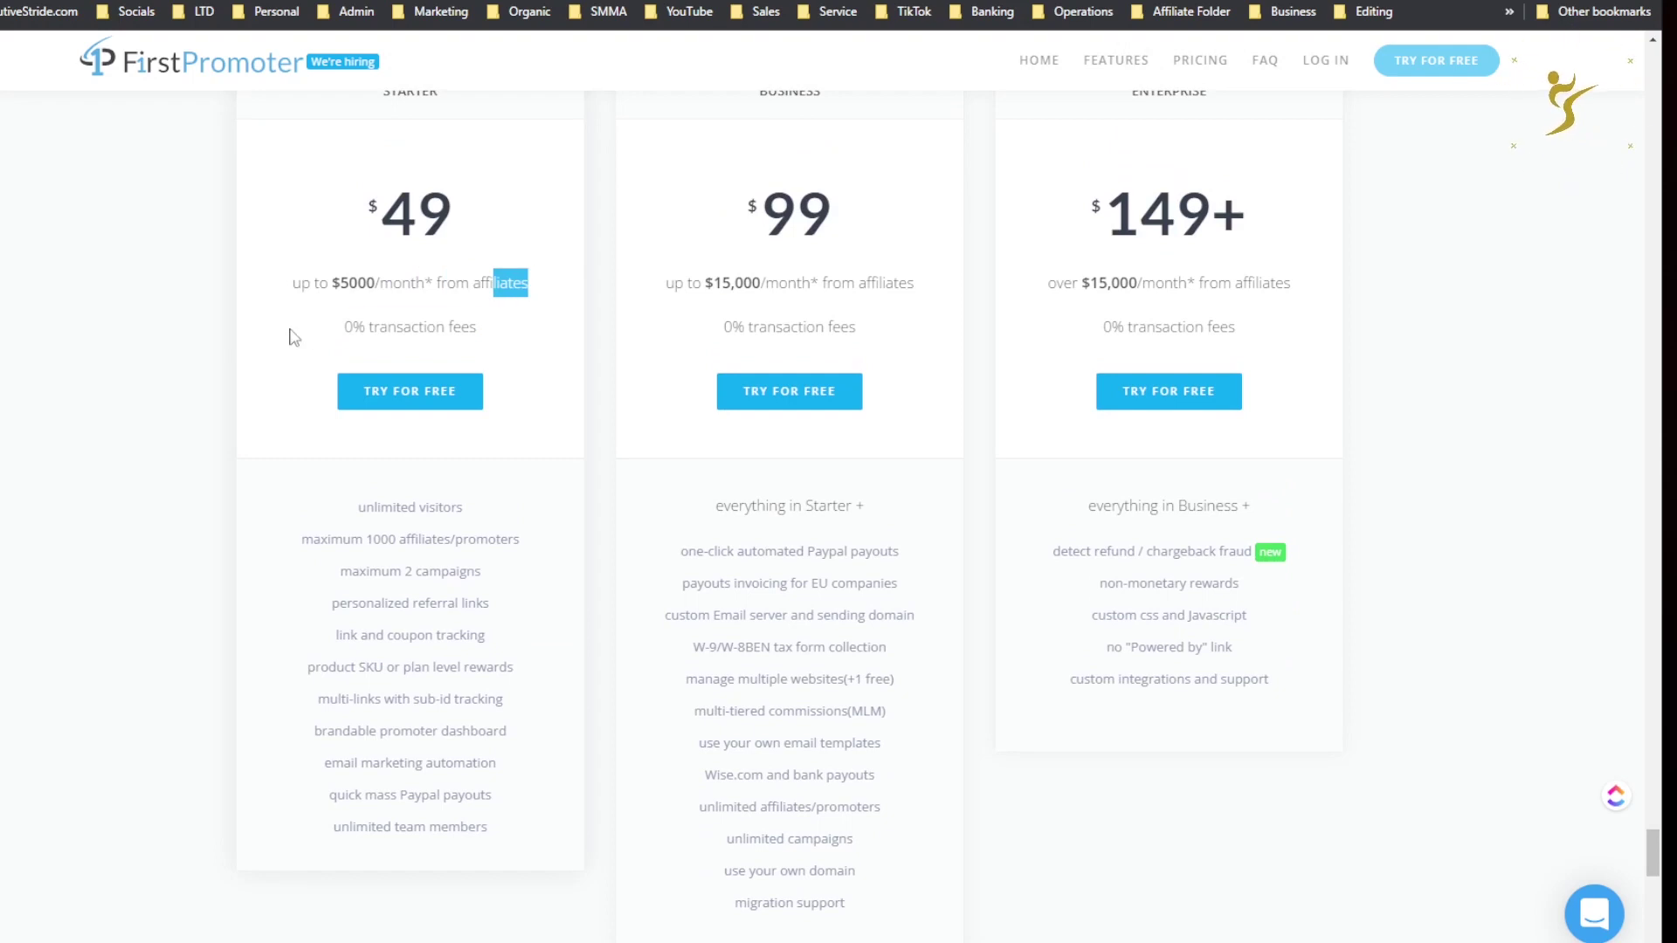
{"action": "left_click", "coordinate": [298, 303]}
{"action": "left_click_drag", "start_coordinate": [383, 284], "coordinate": [477, 328]}
{"action": "left_click_drag", "start_coordinate": [374, 539], "coordinate": [500, 546]}
{"action": "left_click", "coordinate": [459, 556]}
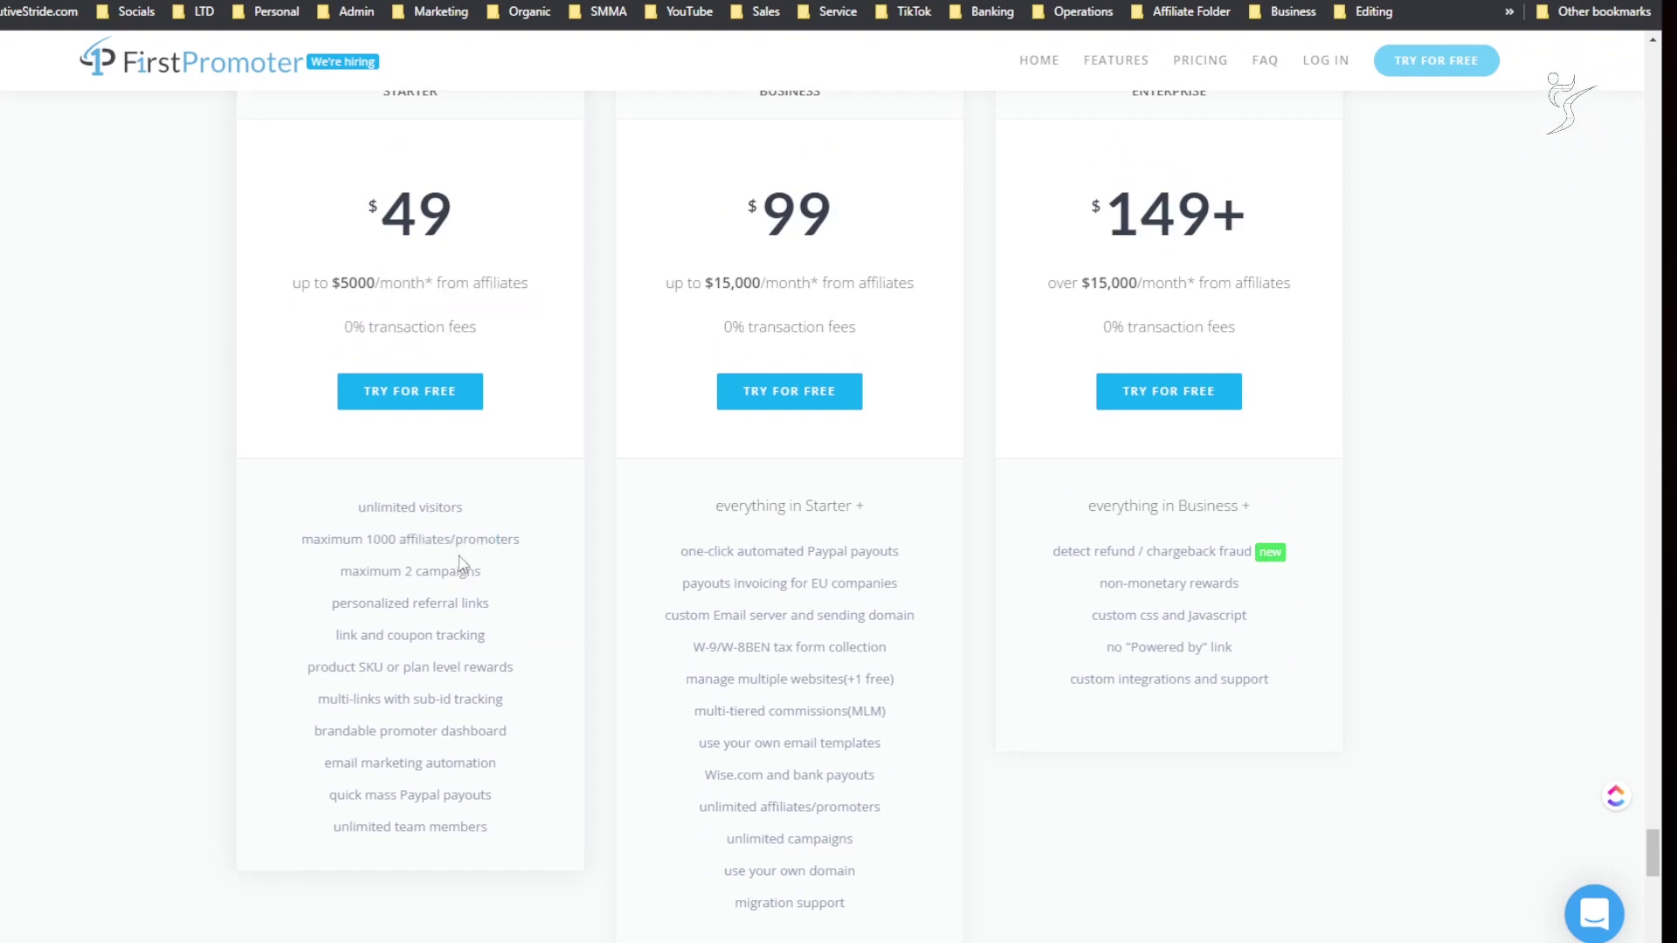
{"action": "left_click_drag", "start_coordinate": [681, 551], "coordinate": [1002, 527]}
{"action": "left_click", "coordinate": [791, 311]}
{"action": "scroll", "coordinate": [1064, 438], "scroll_direction": "down", "scroll_amount": 4}
{"action": "scroll", "coordinate": [1084, 393], "scroll_direction": "up", "scroll_amount": 4}
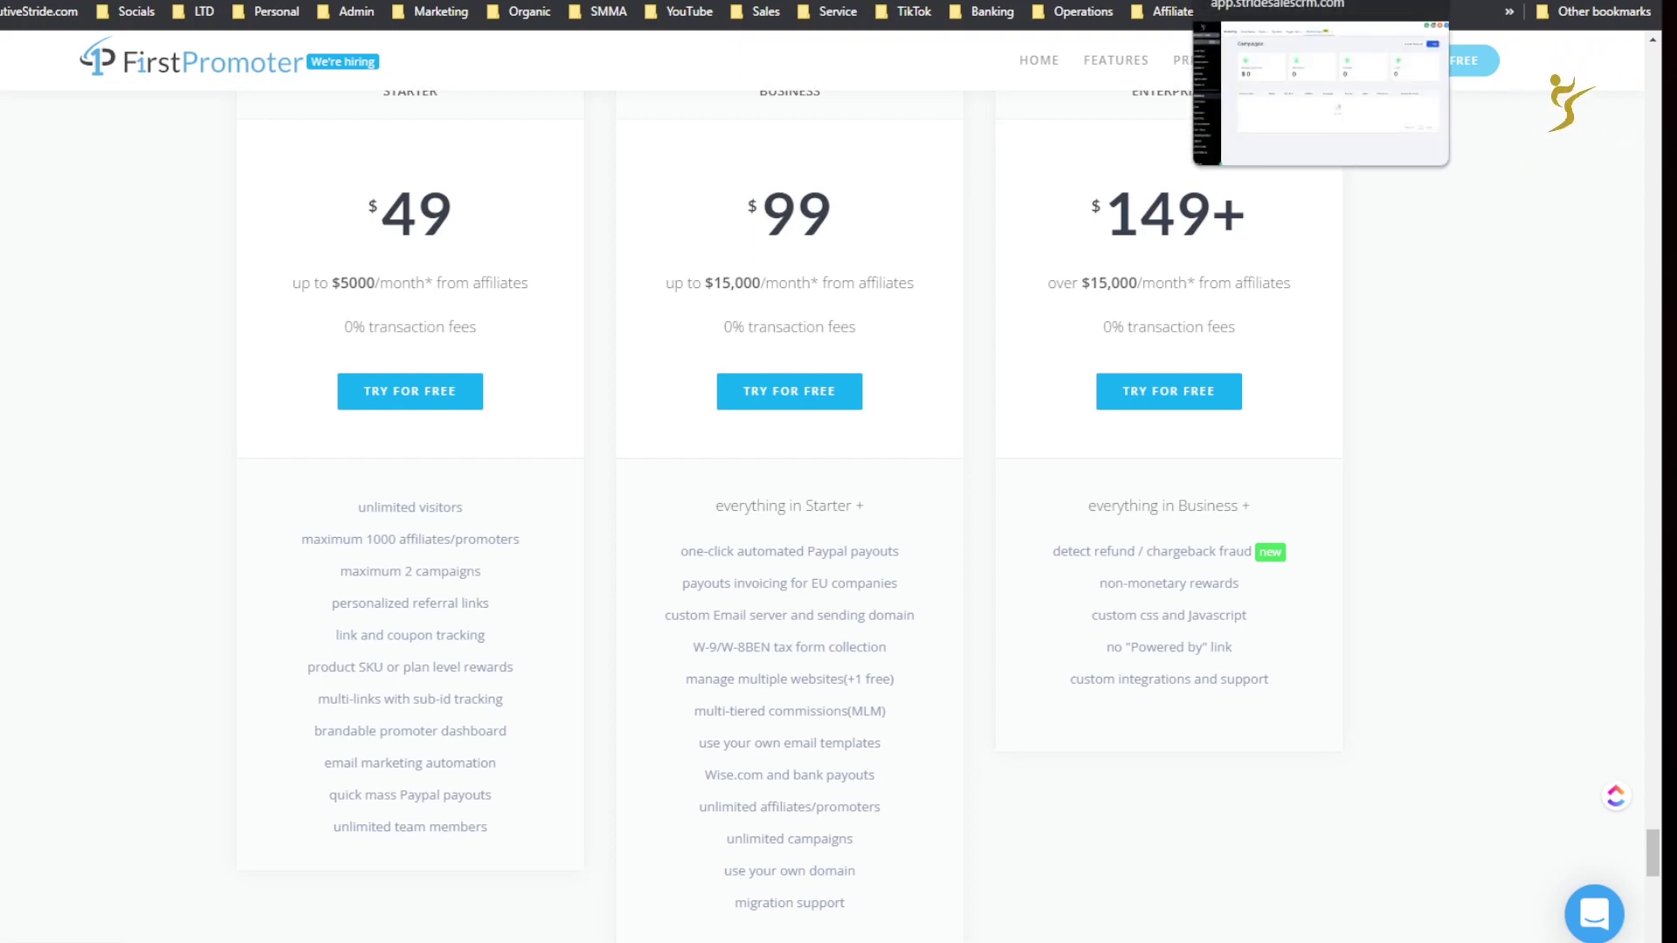
In GoHighLevel, check the Affiliates and Payouts pages, then add a new campaign
{"action": "left_click", "coordinate": [1321, 3]}
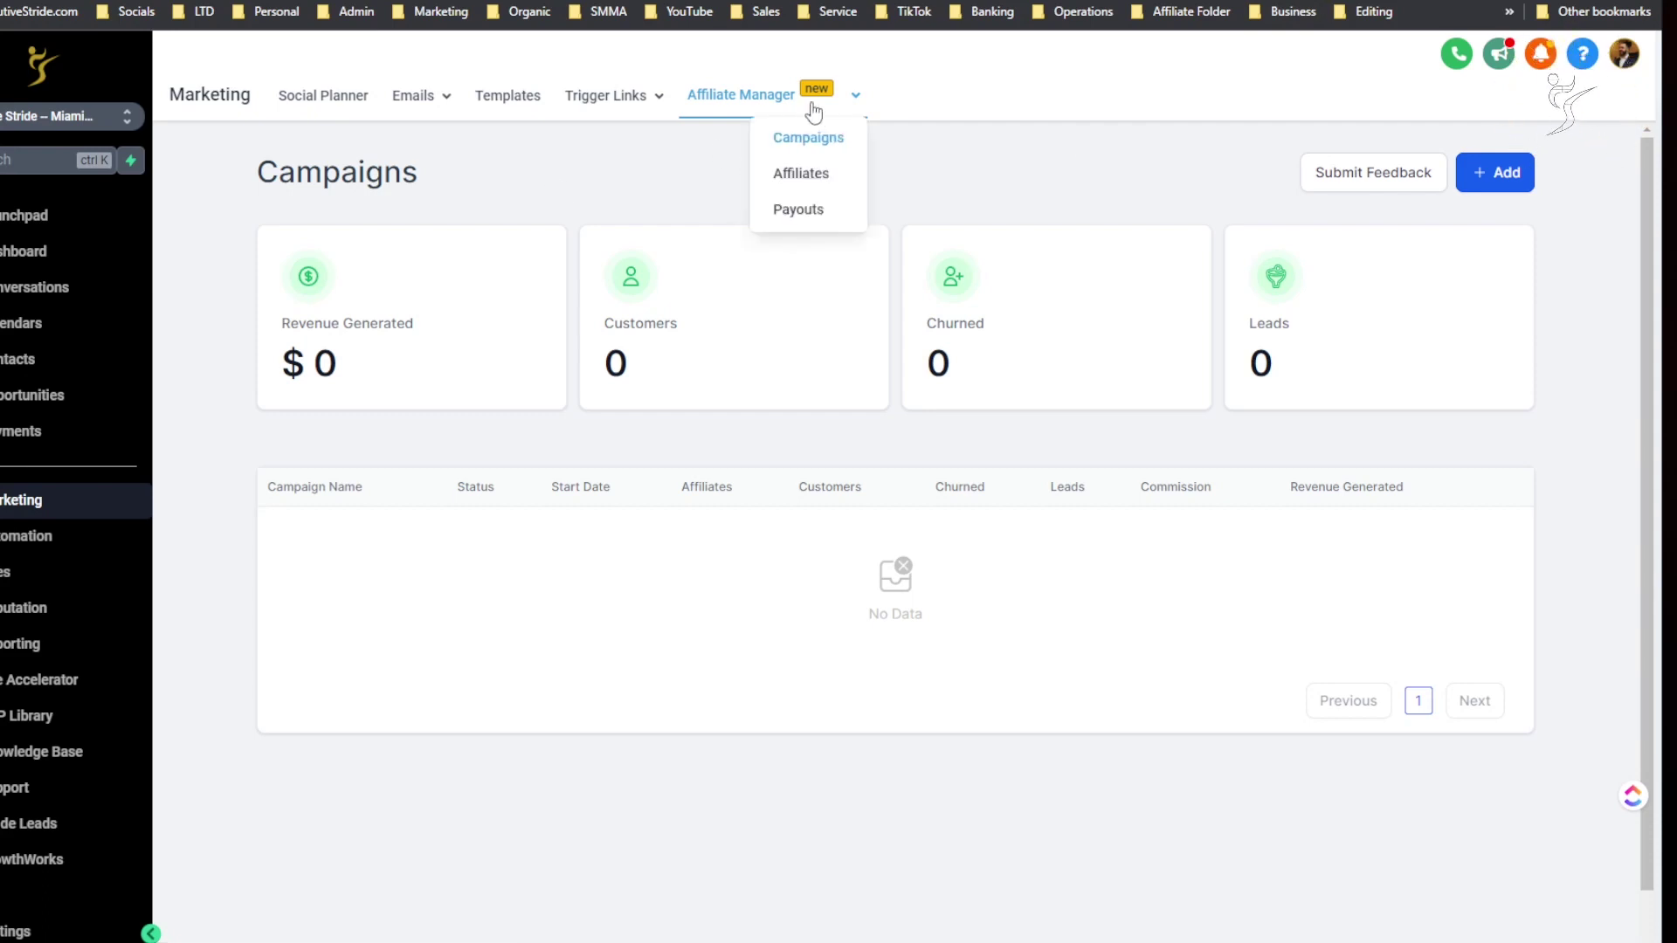
{"action": "mouse_move", "coordinate": [839, 102]}
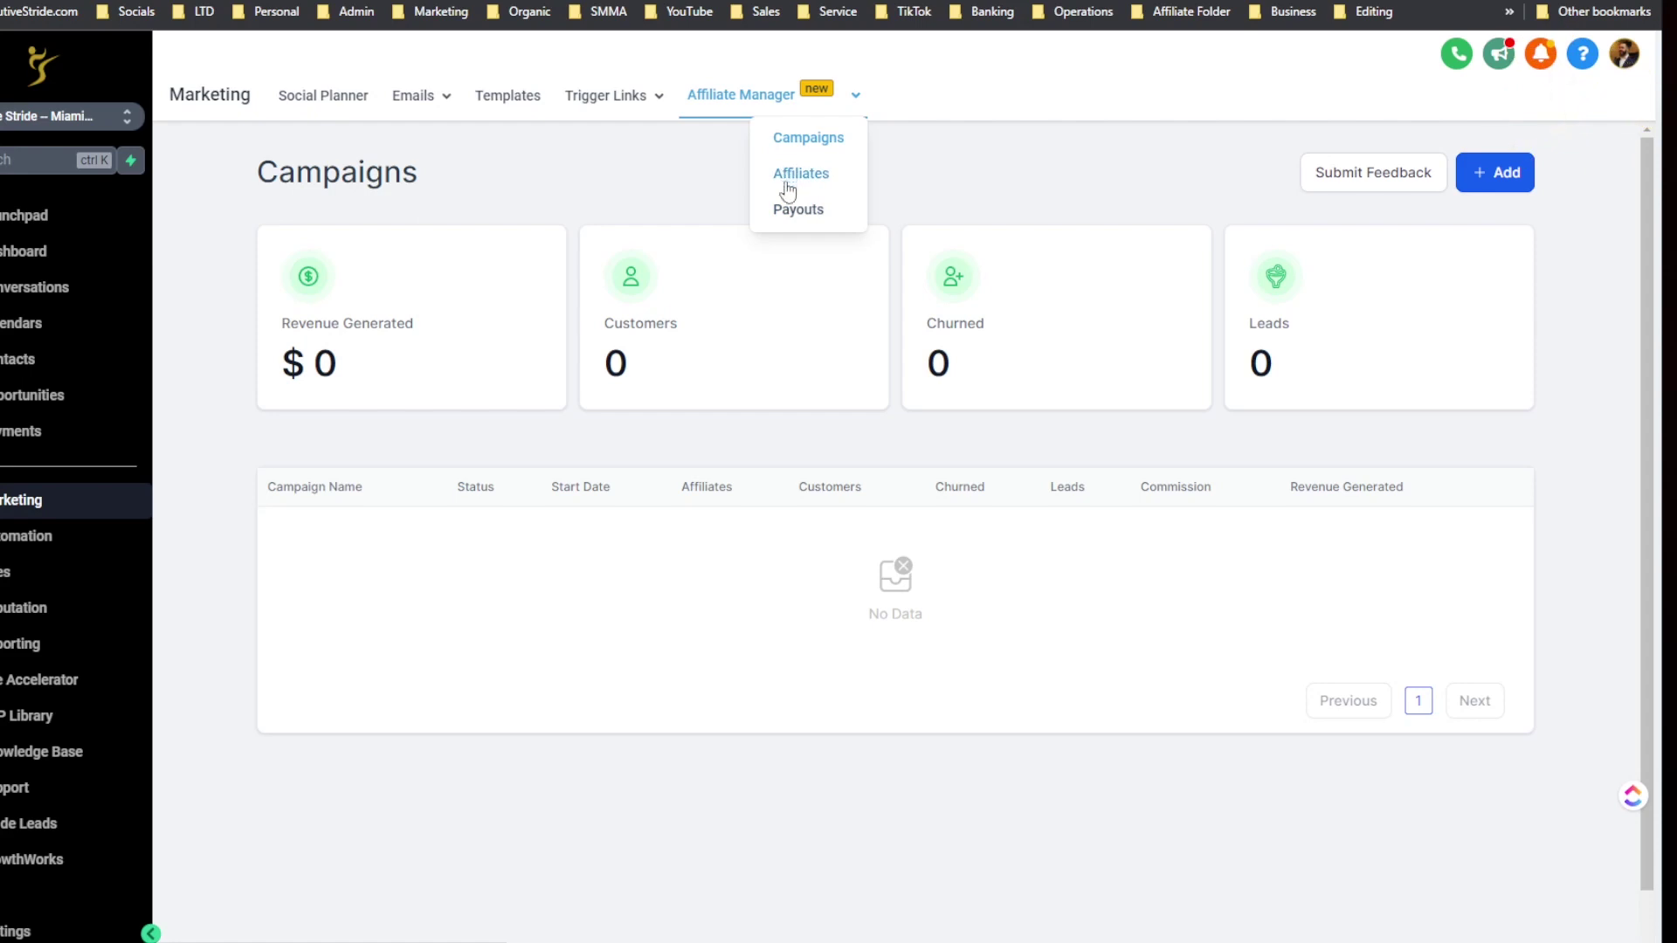
{"action": "mouse_move", "coordinate": [741, 95]}
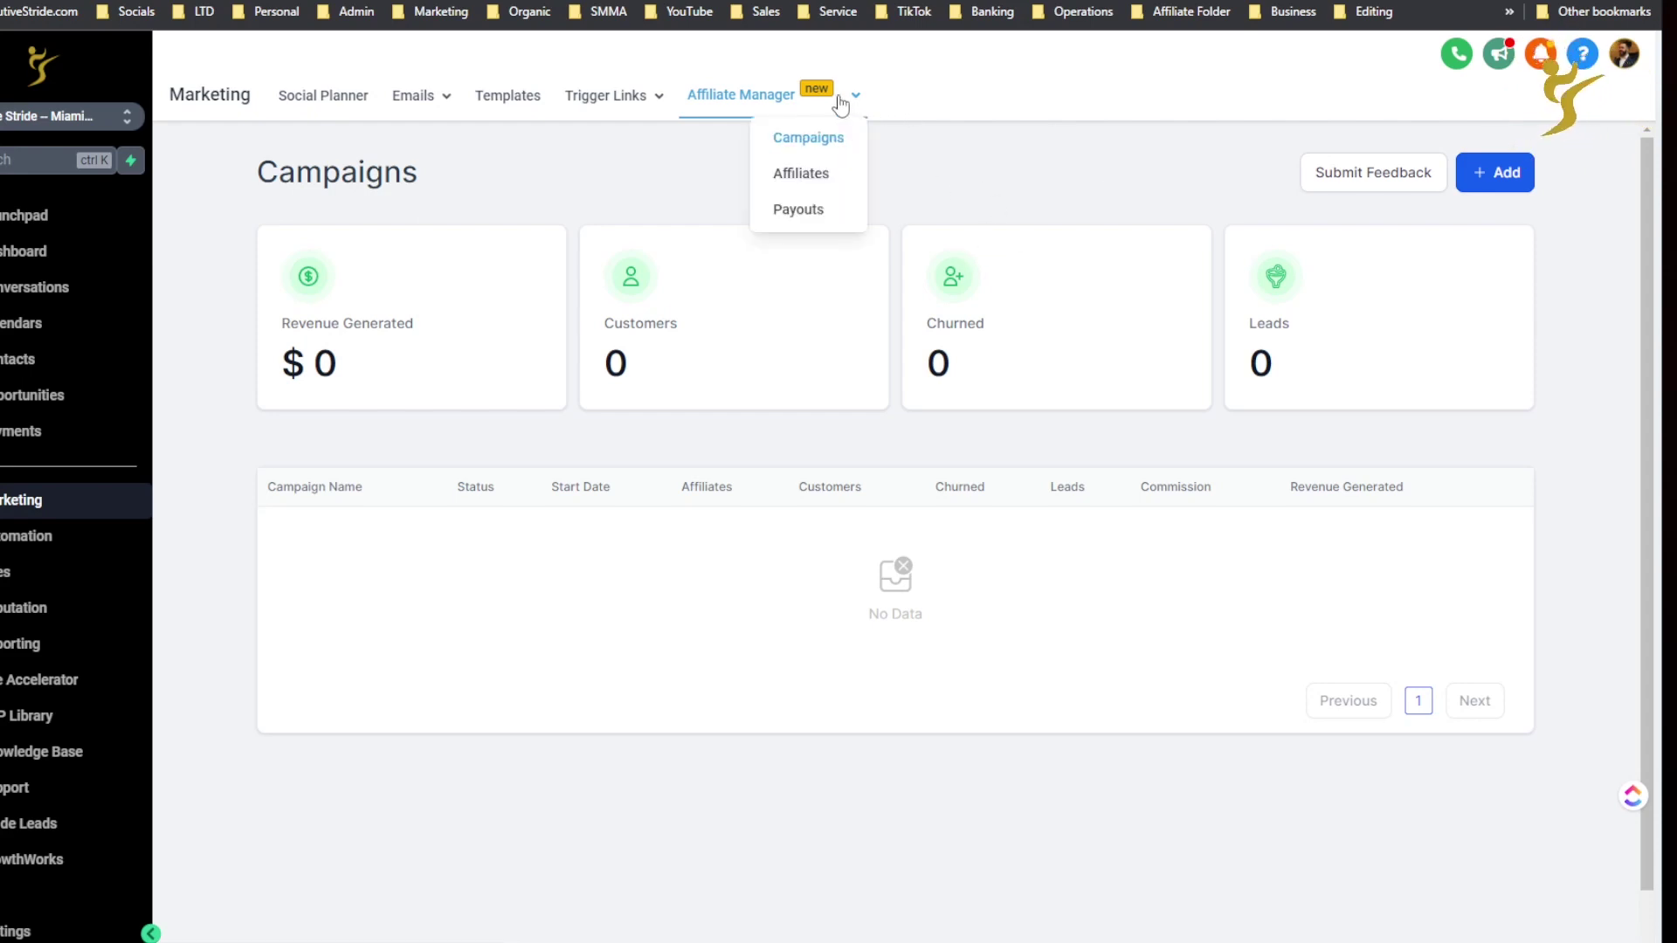
{"action": "left_click", "coordinate": [821, 174]}
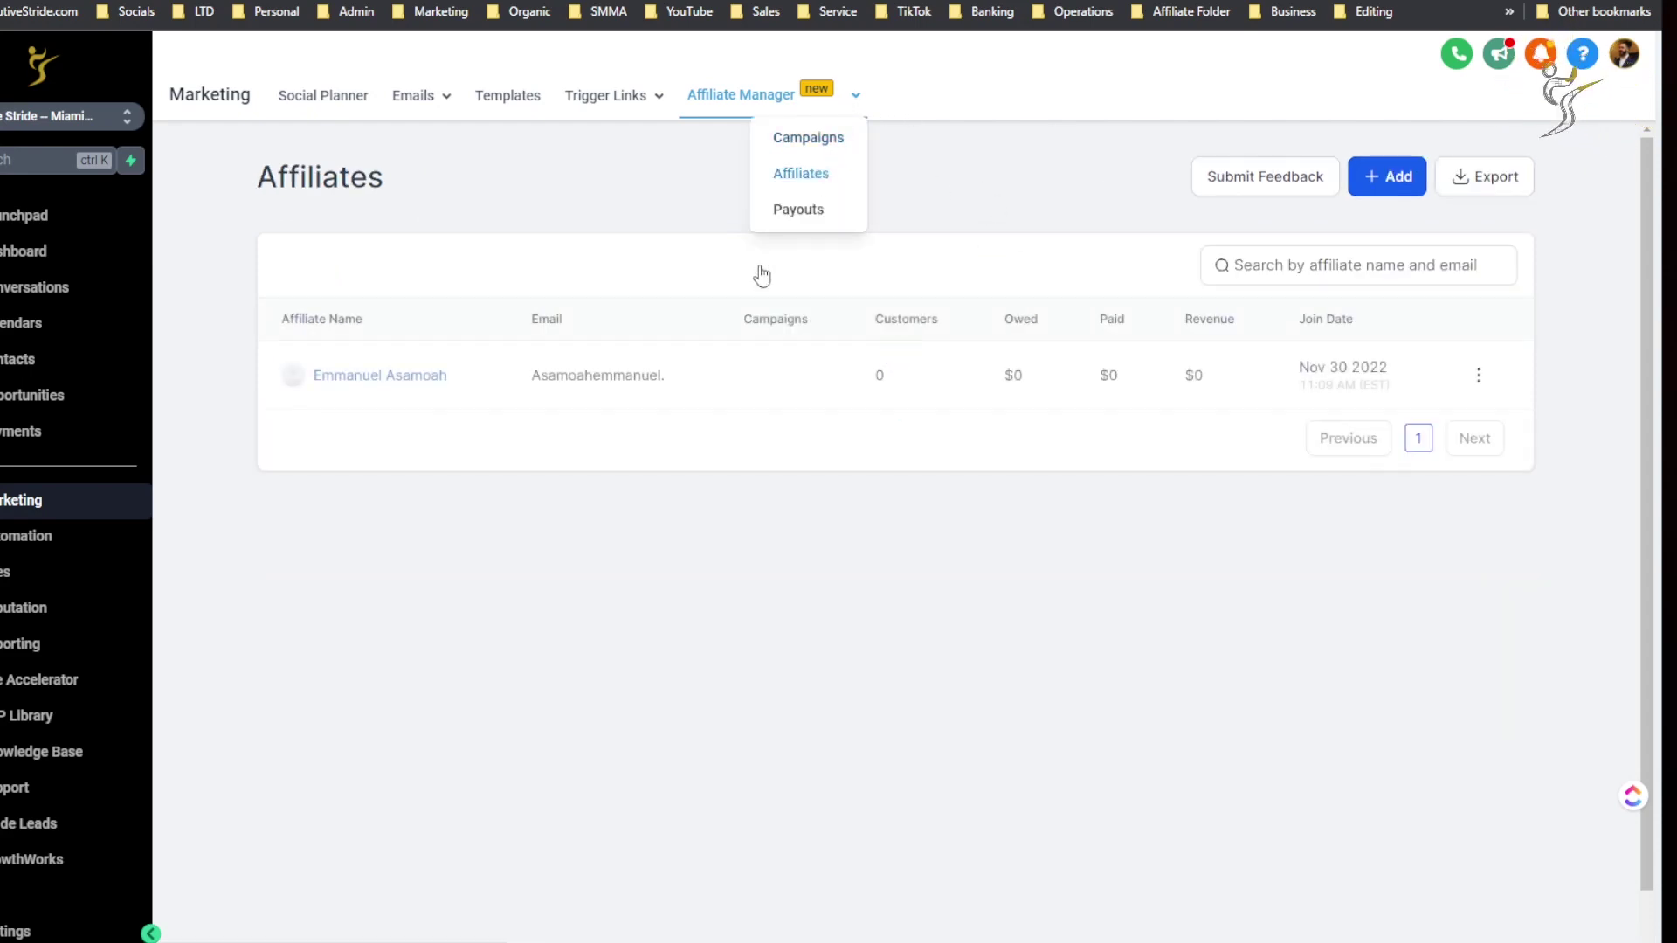
{"action": "left_click", "coordinate": [794, 213]}
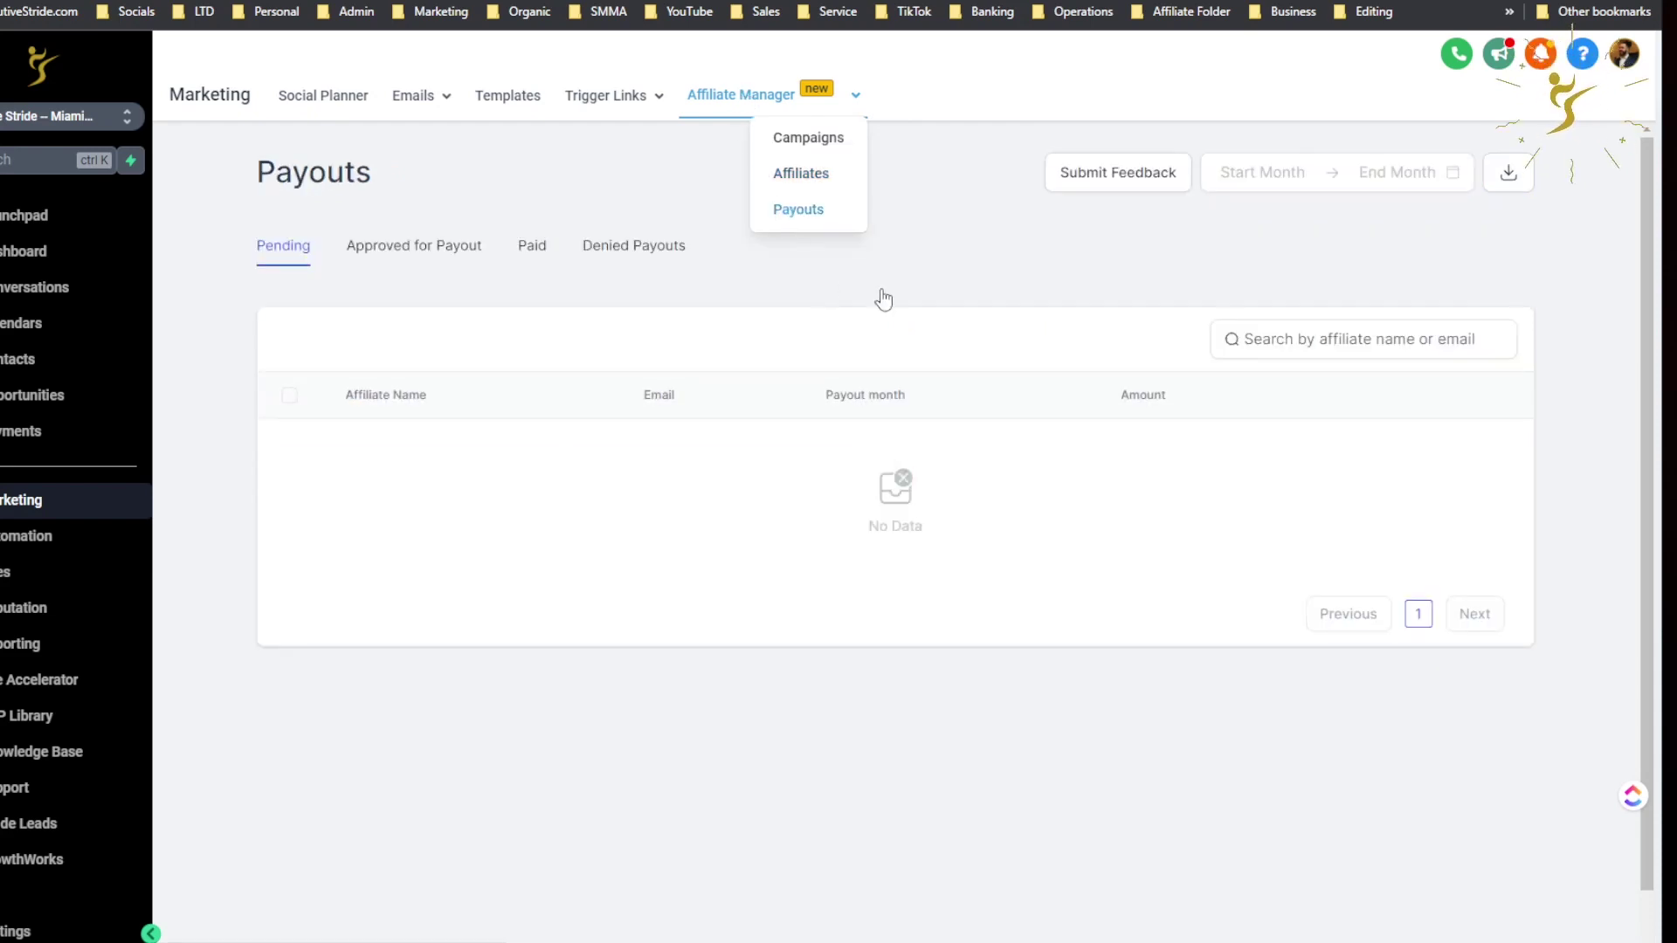
{"action": "left_click", "coordinate": [789, 142]}
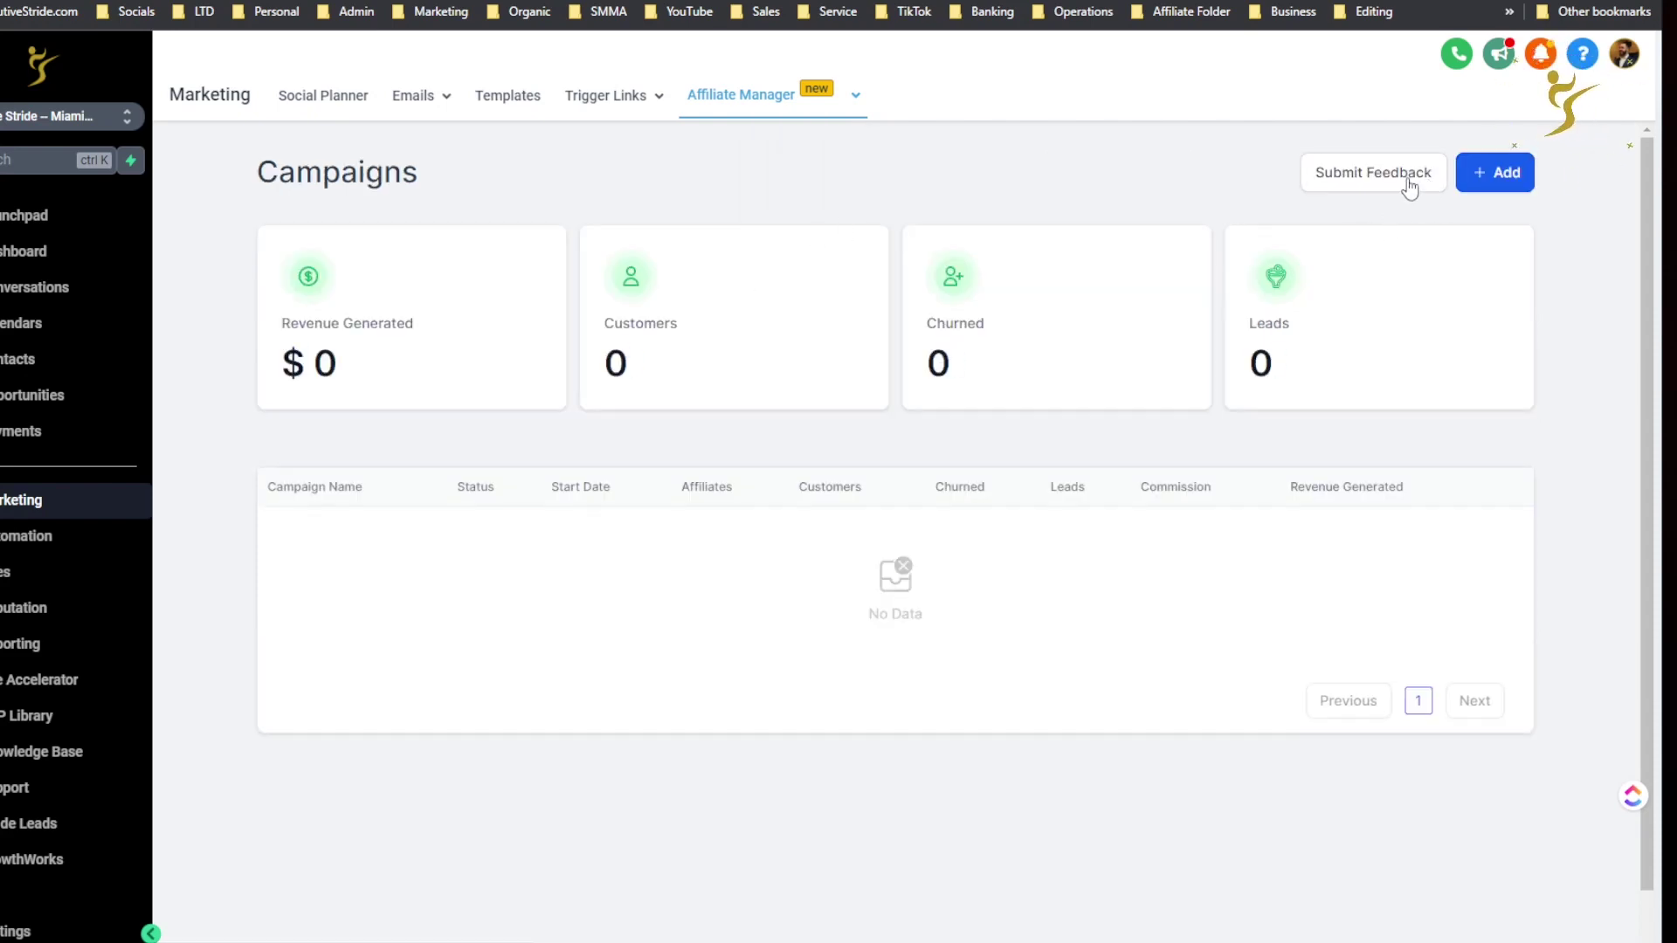
{"action": "left_click", "coordinate": [1516, 187]}
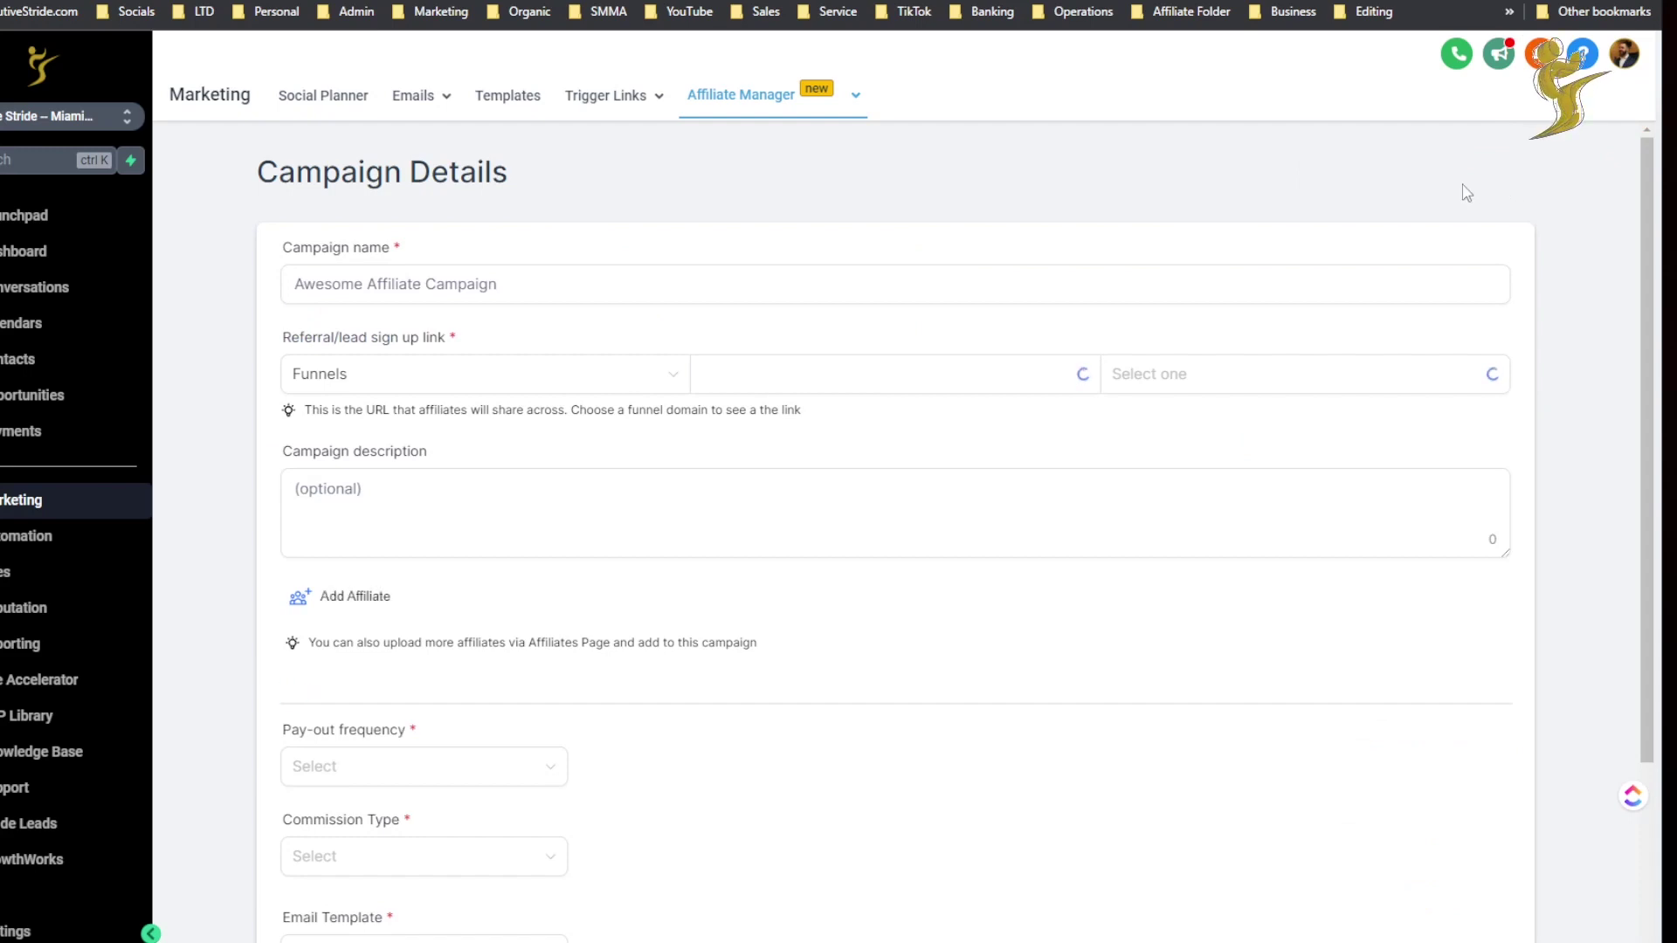
Enter a placeholder campaign name, TEST
{"action": "left_click", "coordinate": [887, 281]}
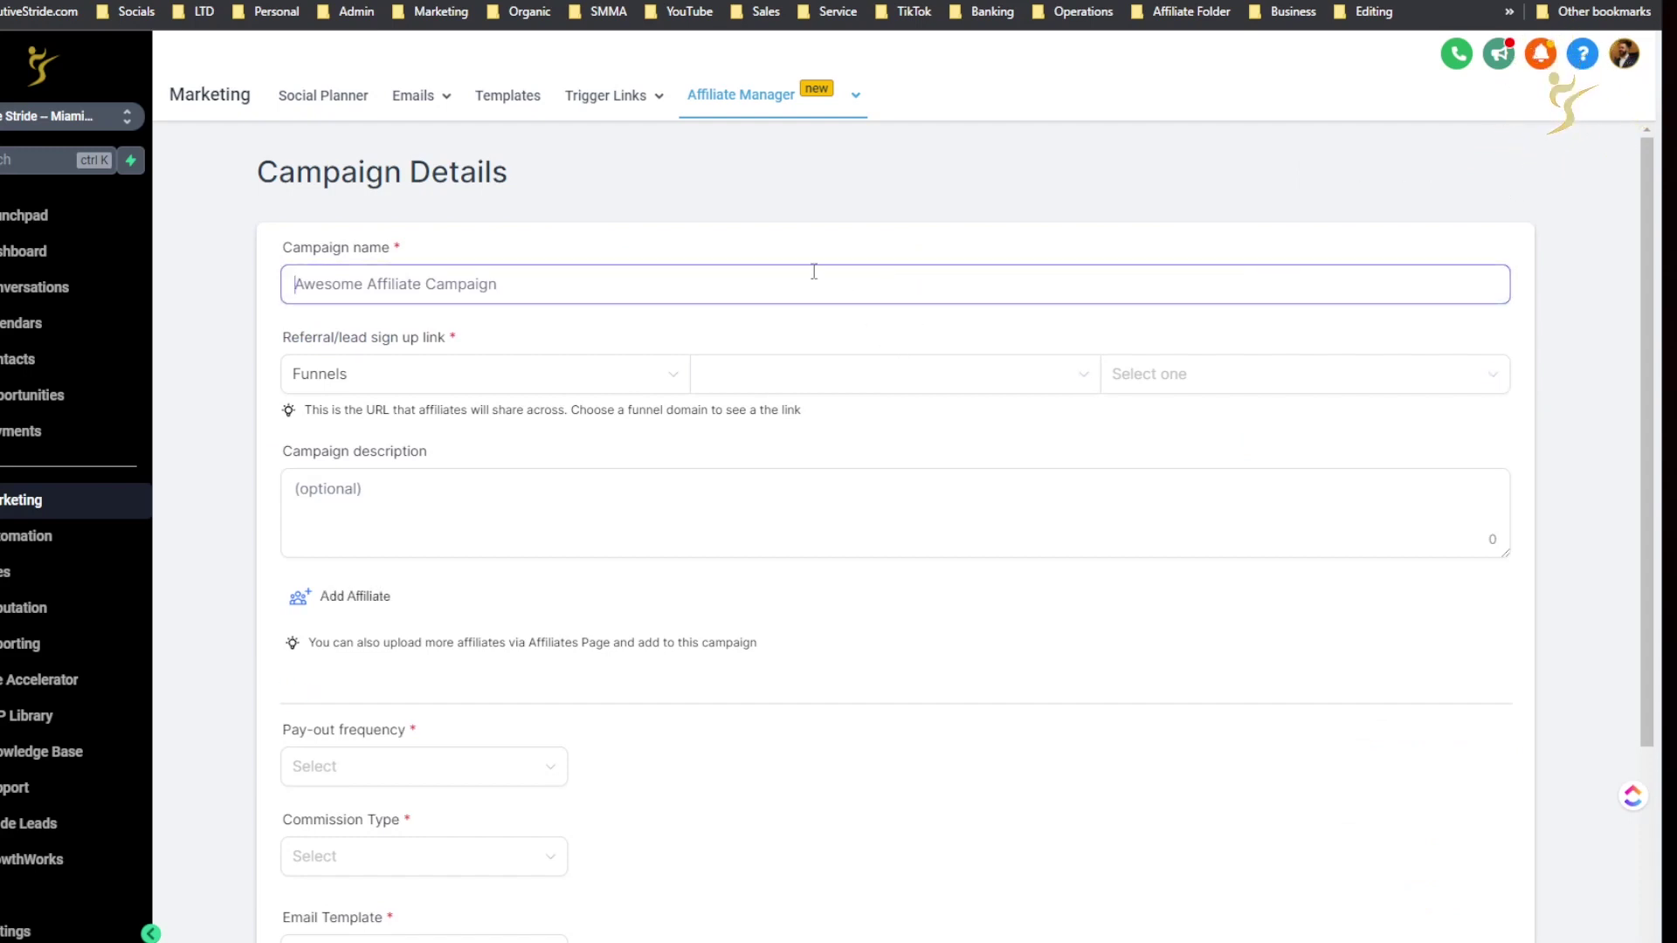
{"action": "type", "text": "TEST"}
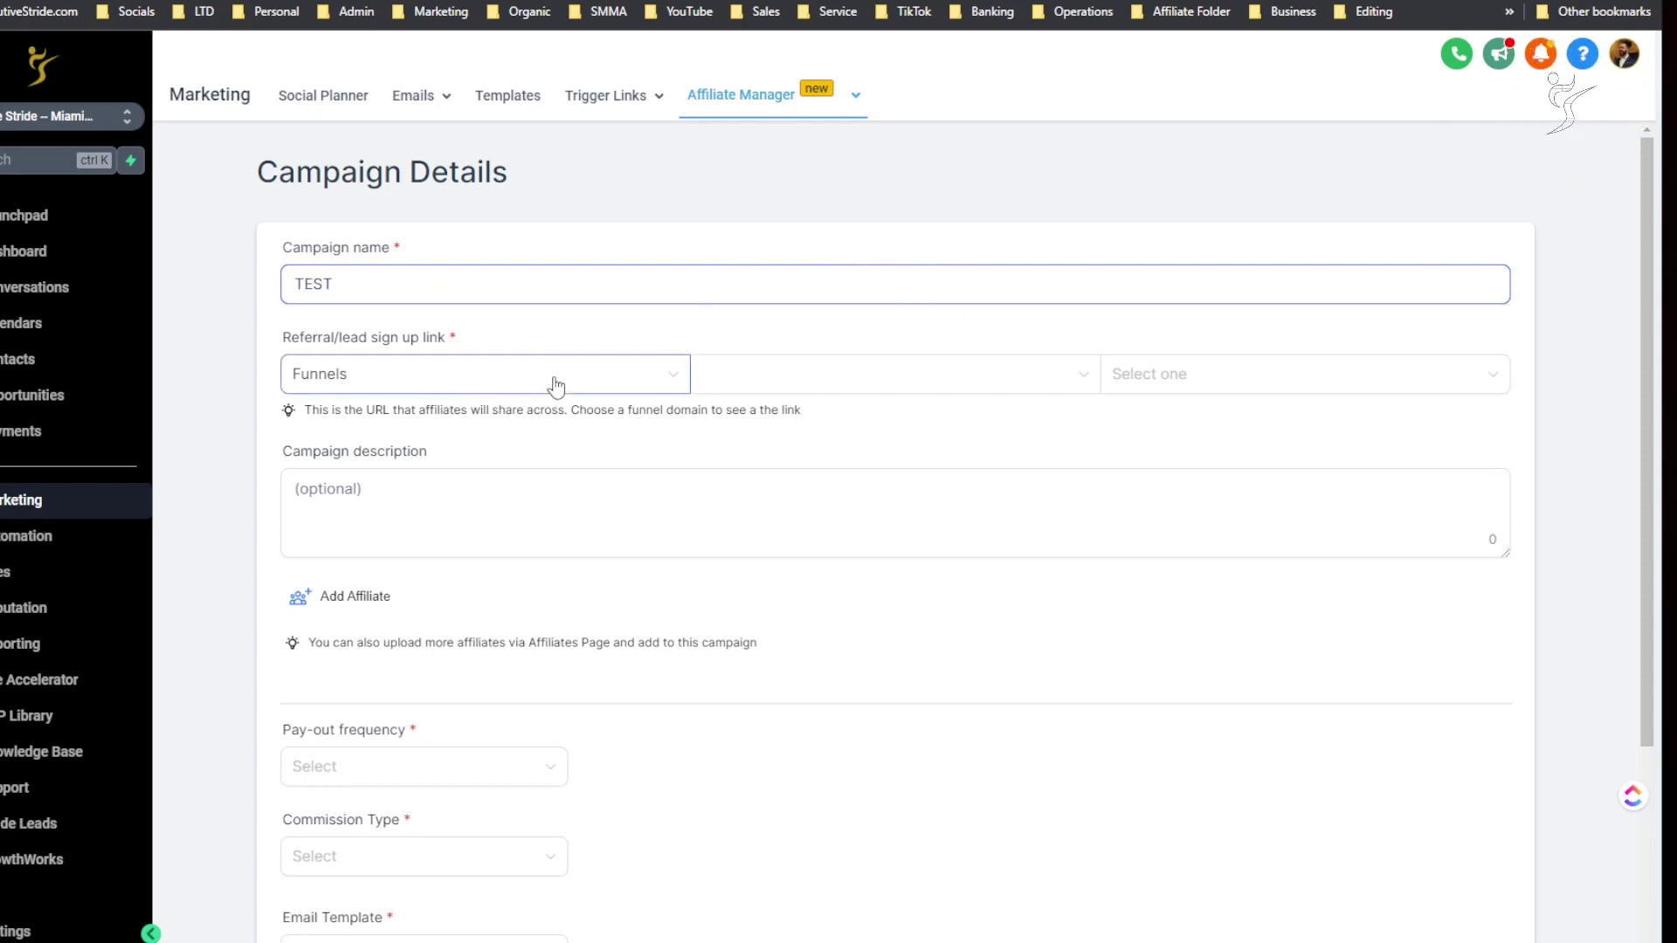
{"action": "left_click", "coordinate": [394, 351]}
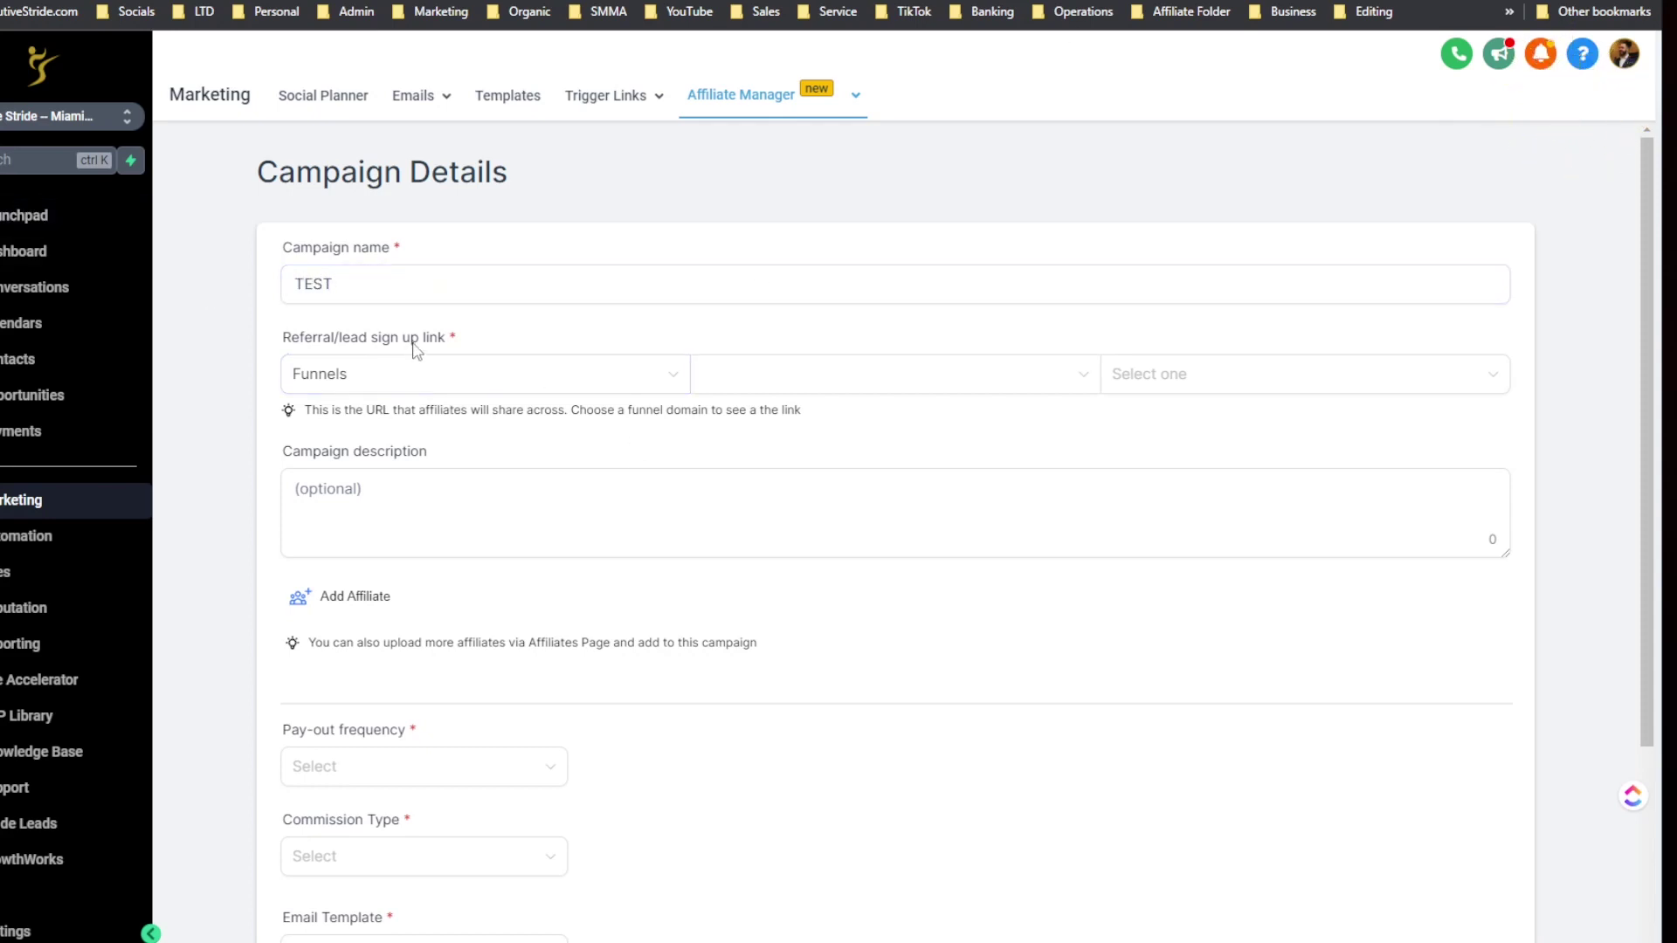
Point the sign-up link at Funnels, choosing the 6 Day Challenge funnel
{"action": "left_click", "coordinate": [418, 374]}
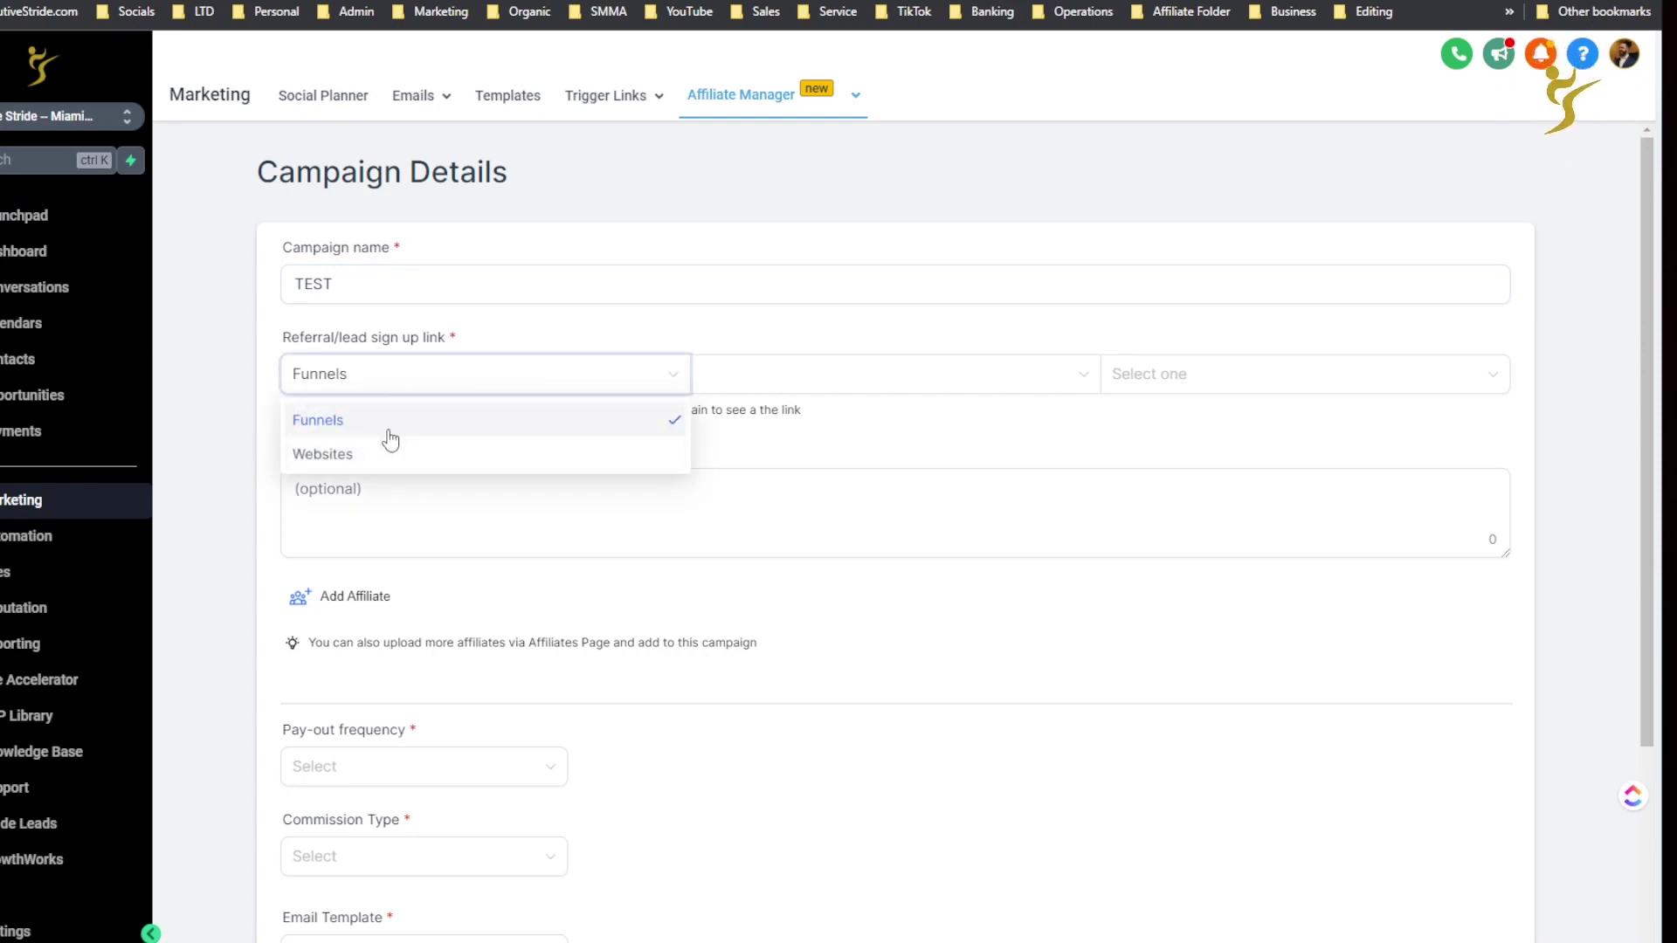
{"action": "left_click", "coordinate": [978, 419]}
{"action": "left_click", "coordinate": [937, 387]}
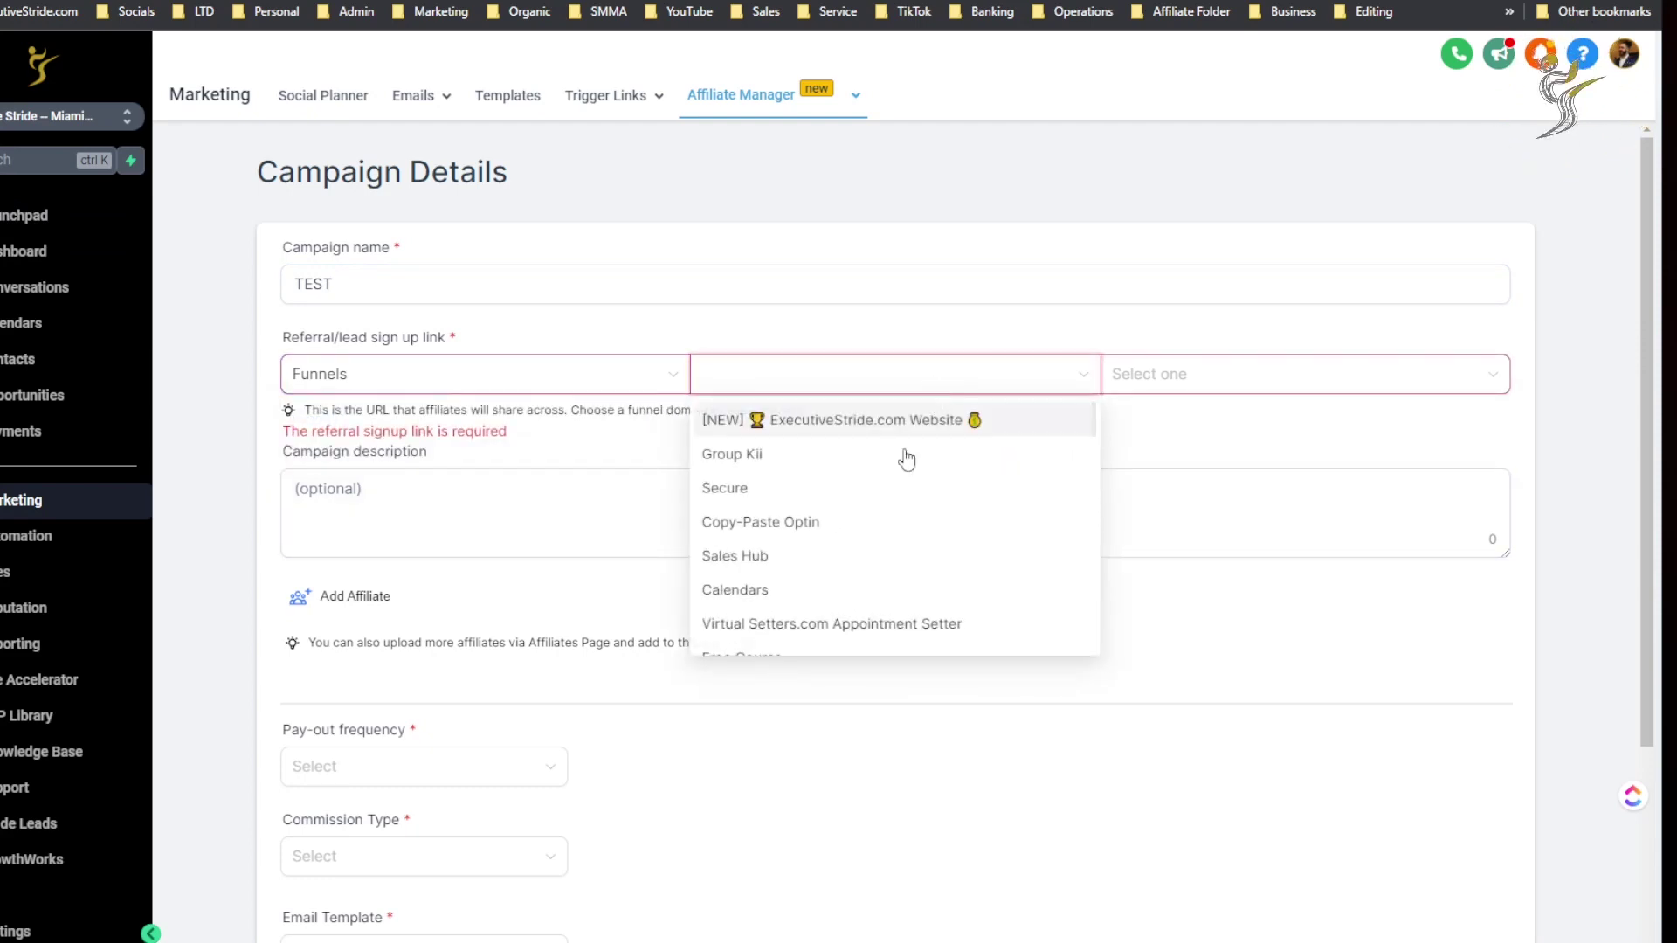
{"action": "left_click", "coordinate": [900, 487]}
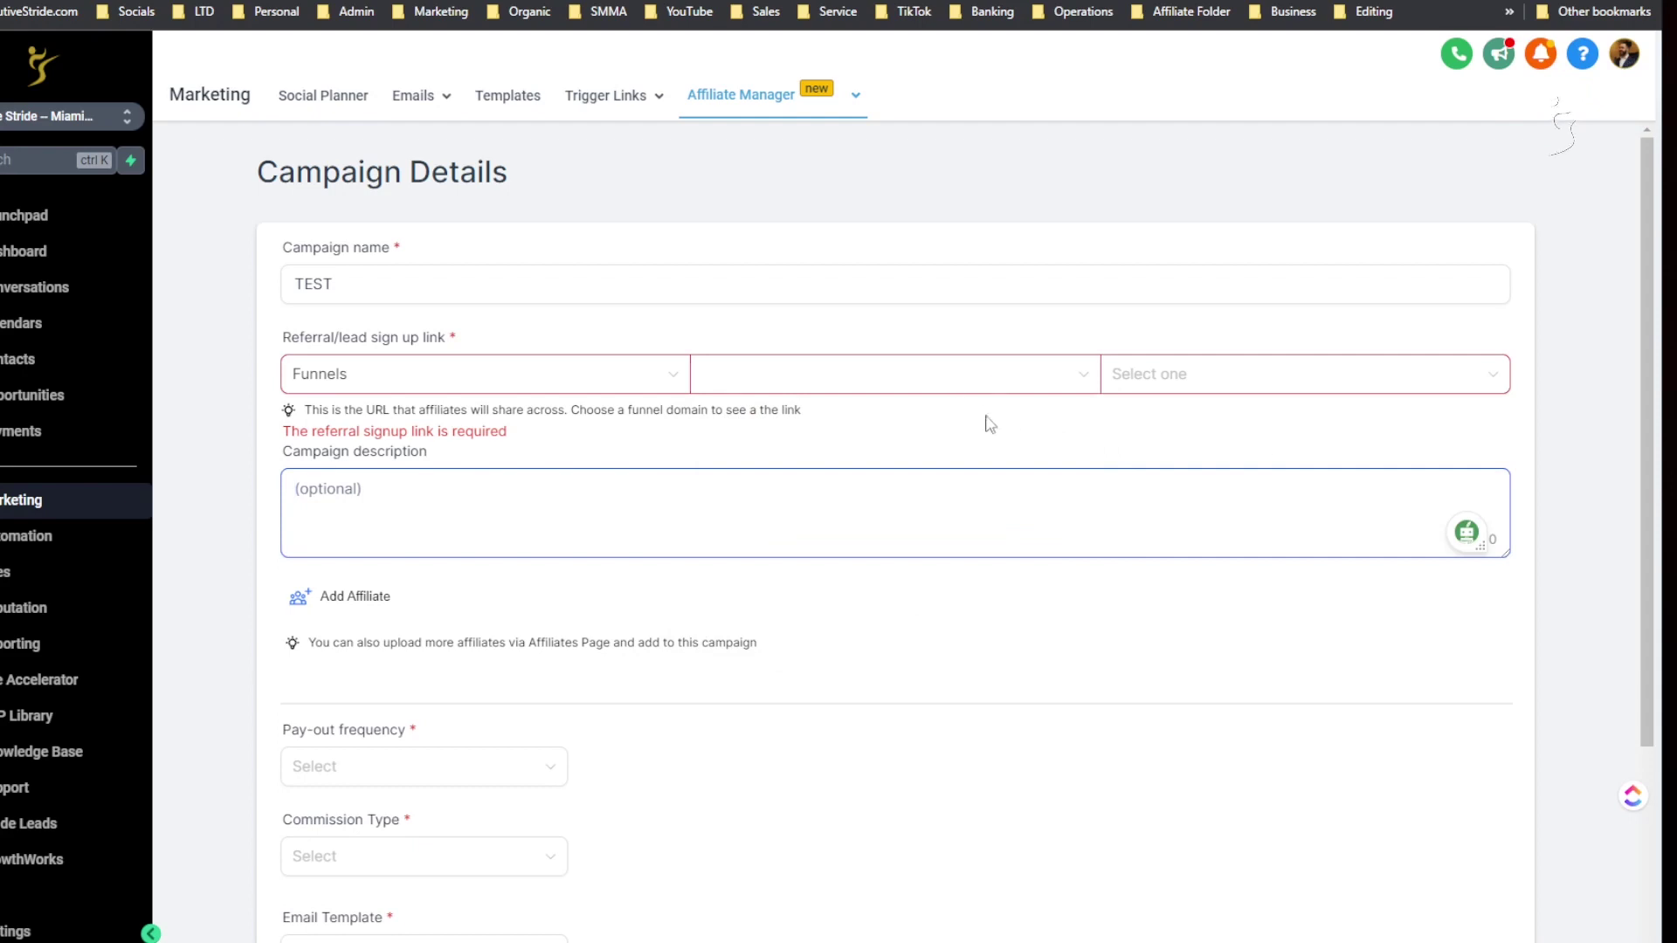
{"action": "left_click", "coordinate": [1007, 385]}
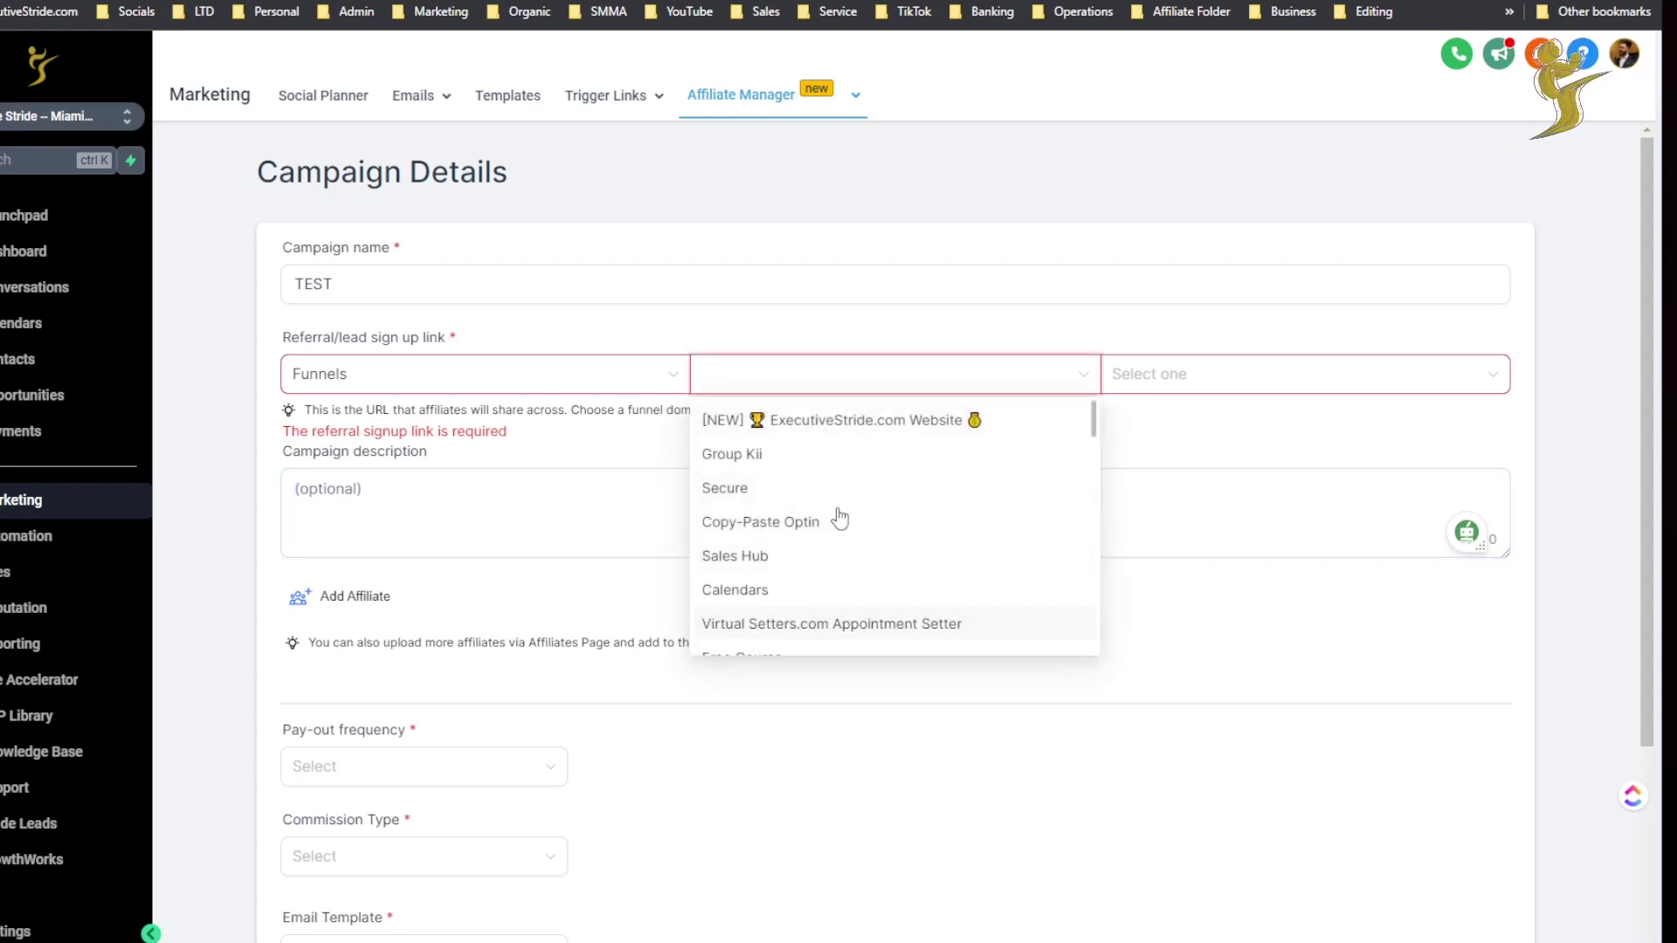
{"action": "scroll", "coordinate": [872, 581], "scroll_direction": "down", "scroll_amount": 1}
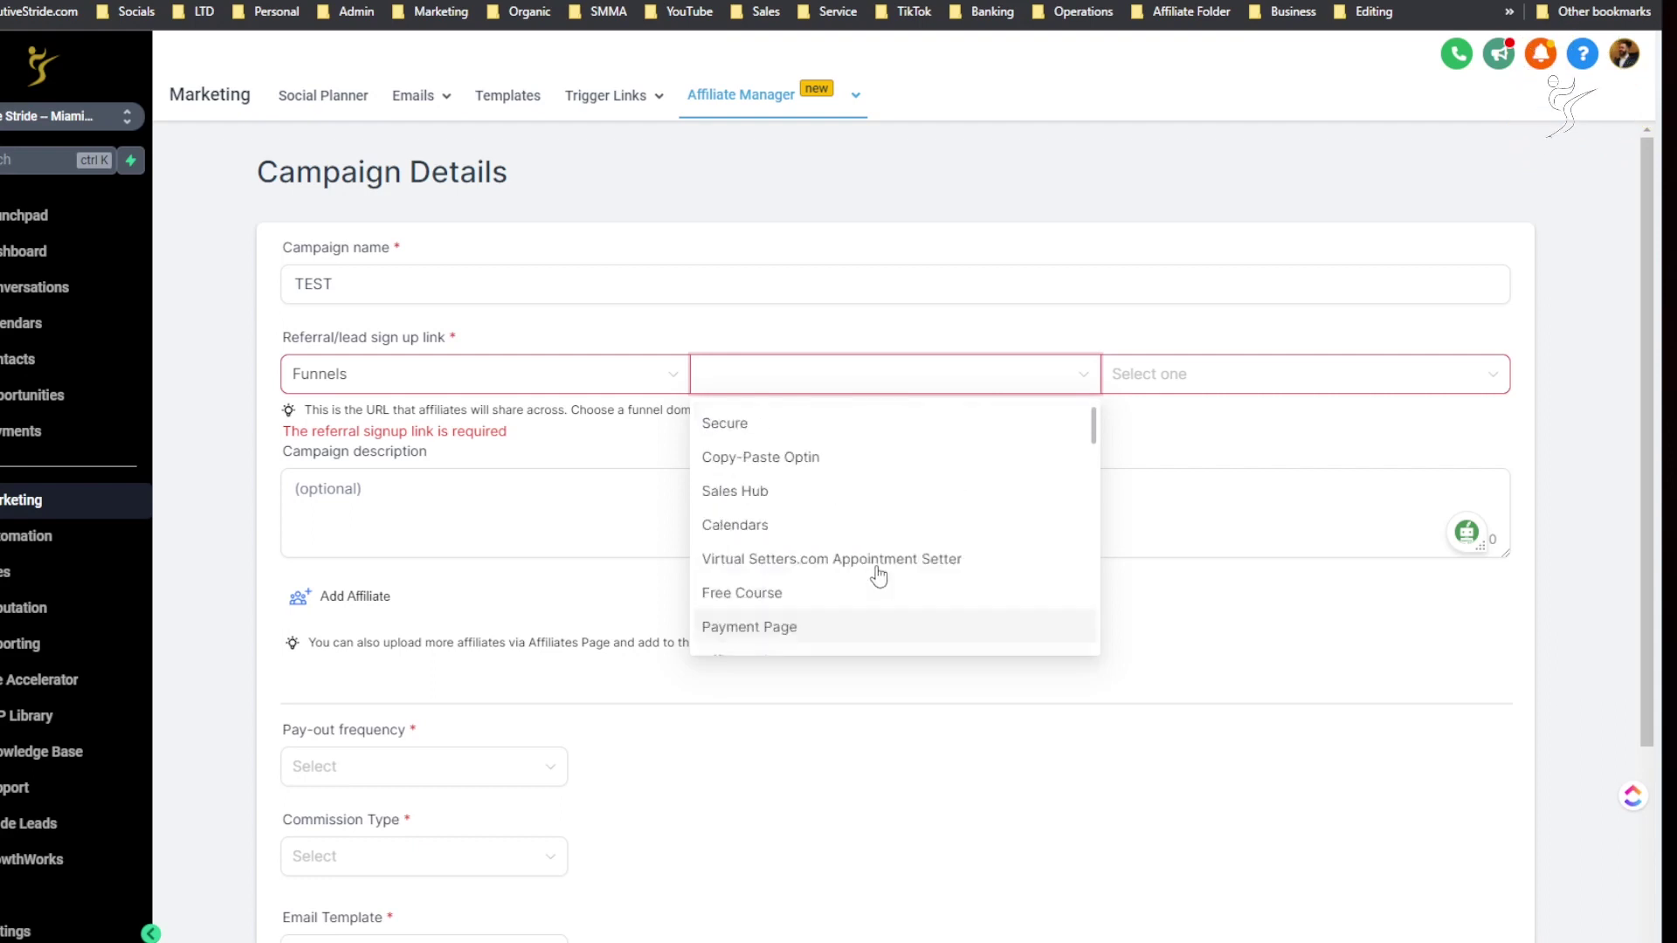
{"action": "scroll", "coordinate": [917, 555], "scroll_direction": "up", "scroll_amount": 1}
{"action": "scroll", "coordinate": [862, 534], "scroll_direction": "down", "scroll_amount": 3}
{"action": "scroll", "coordinate": [862, 534], "scroll_direction": "down", "scroll_amount": 1}
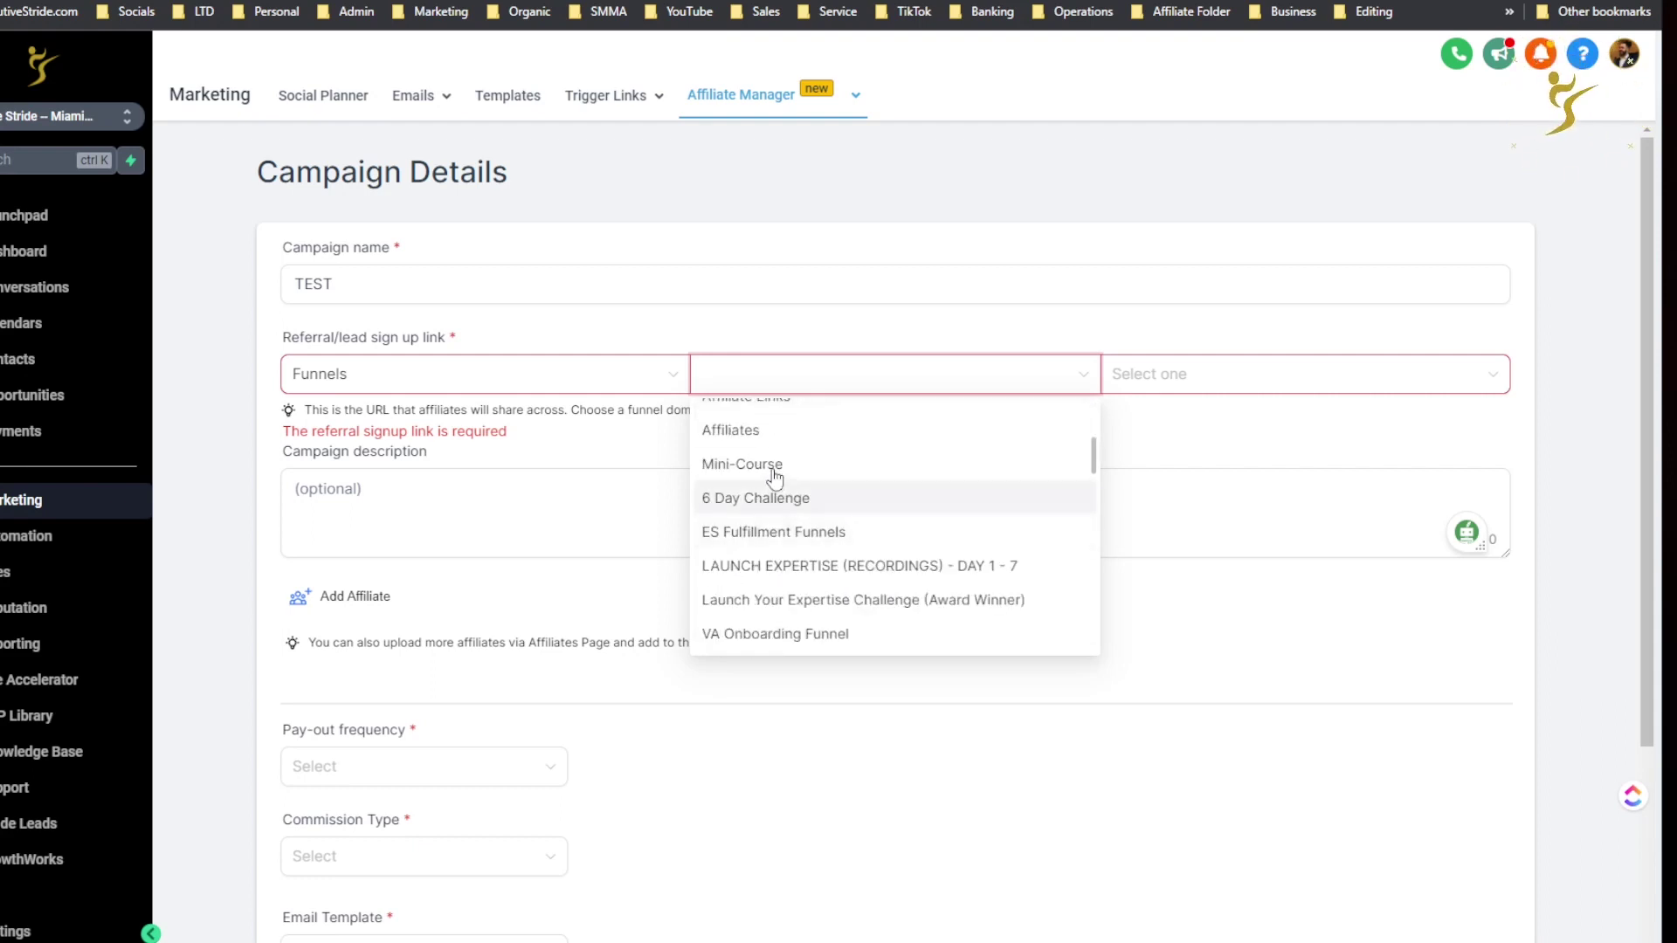
{"action": "left_click", "coordinate": [768, 500]}
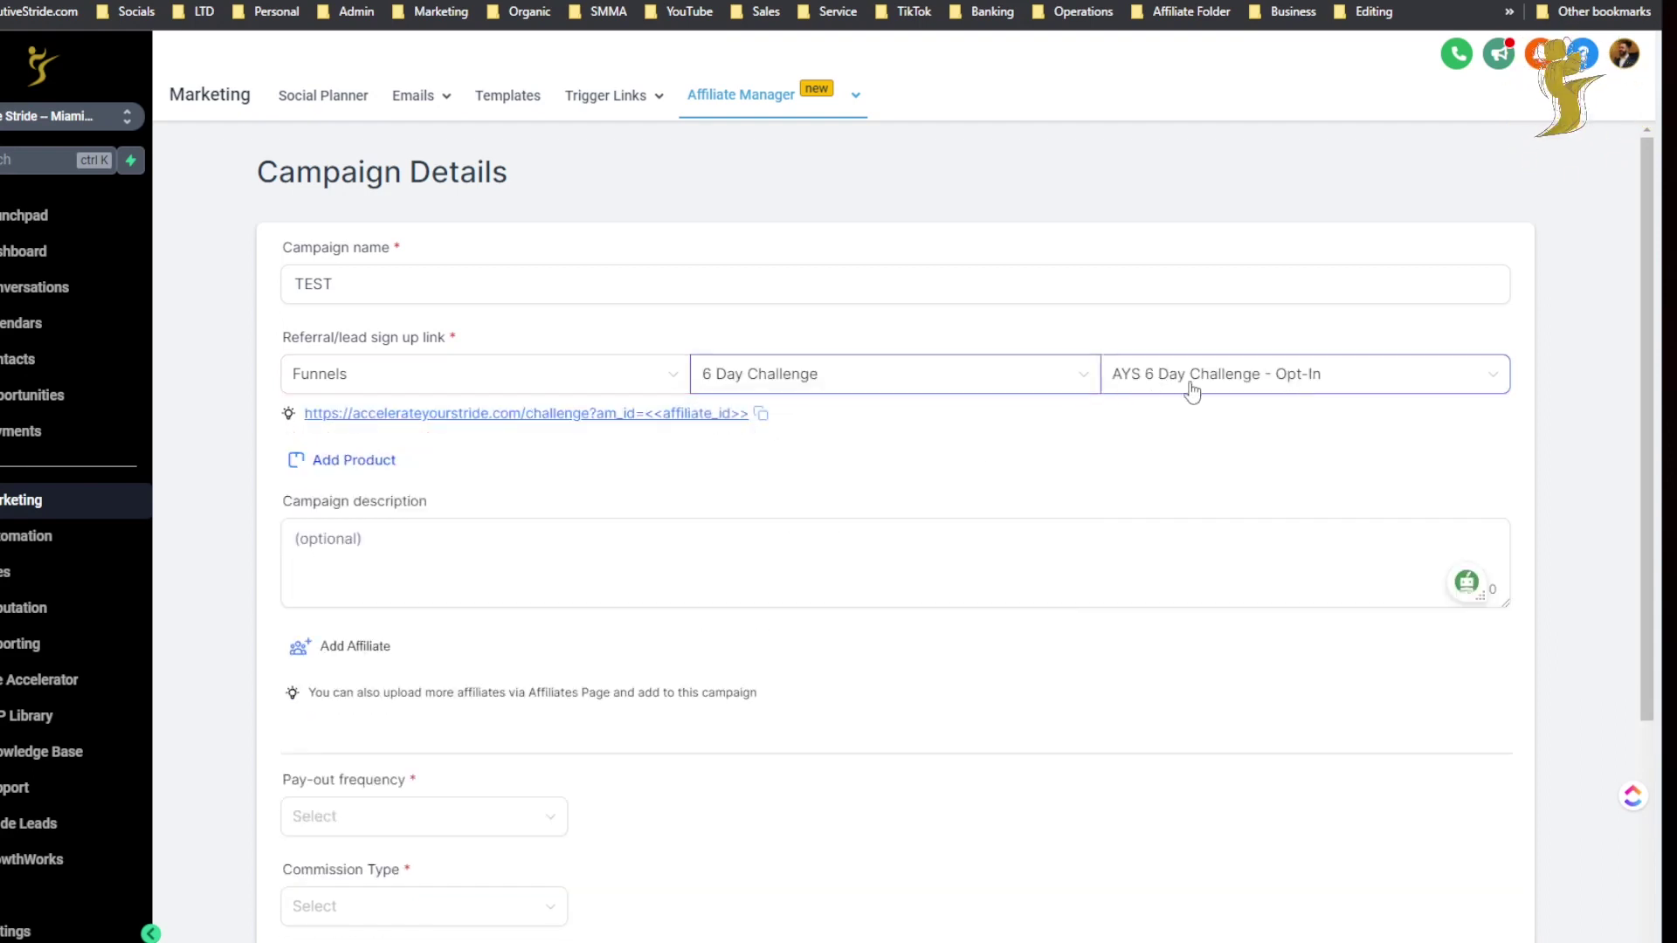
Rename the campaign from TEST to 'AYS 6-Day Challenge'
{"action": "left_click_drag", "start_coordinate": [442, 377], "coordinate": [442, 280]}
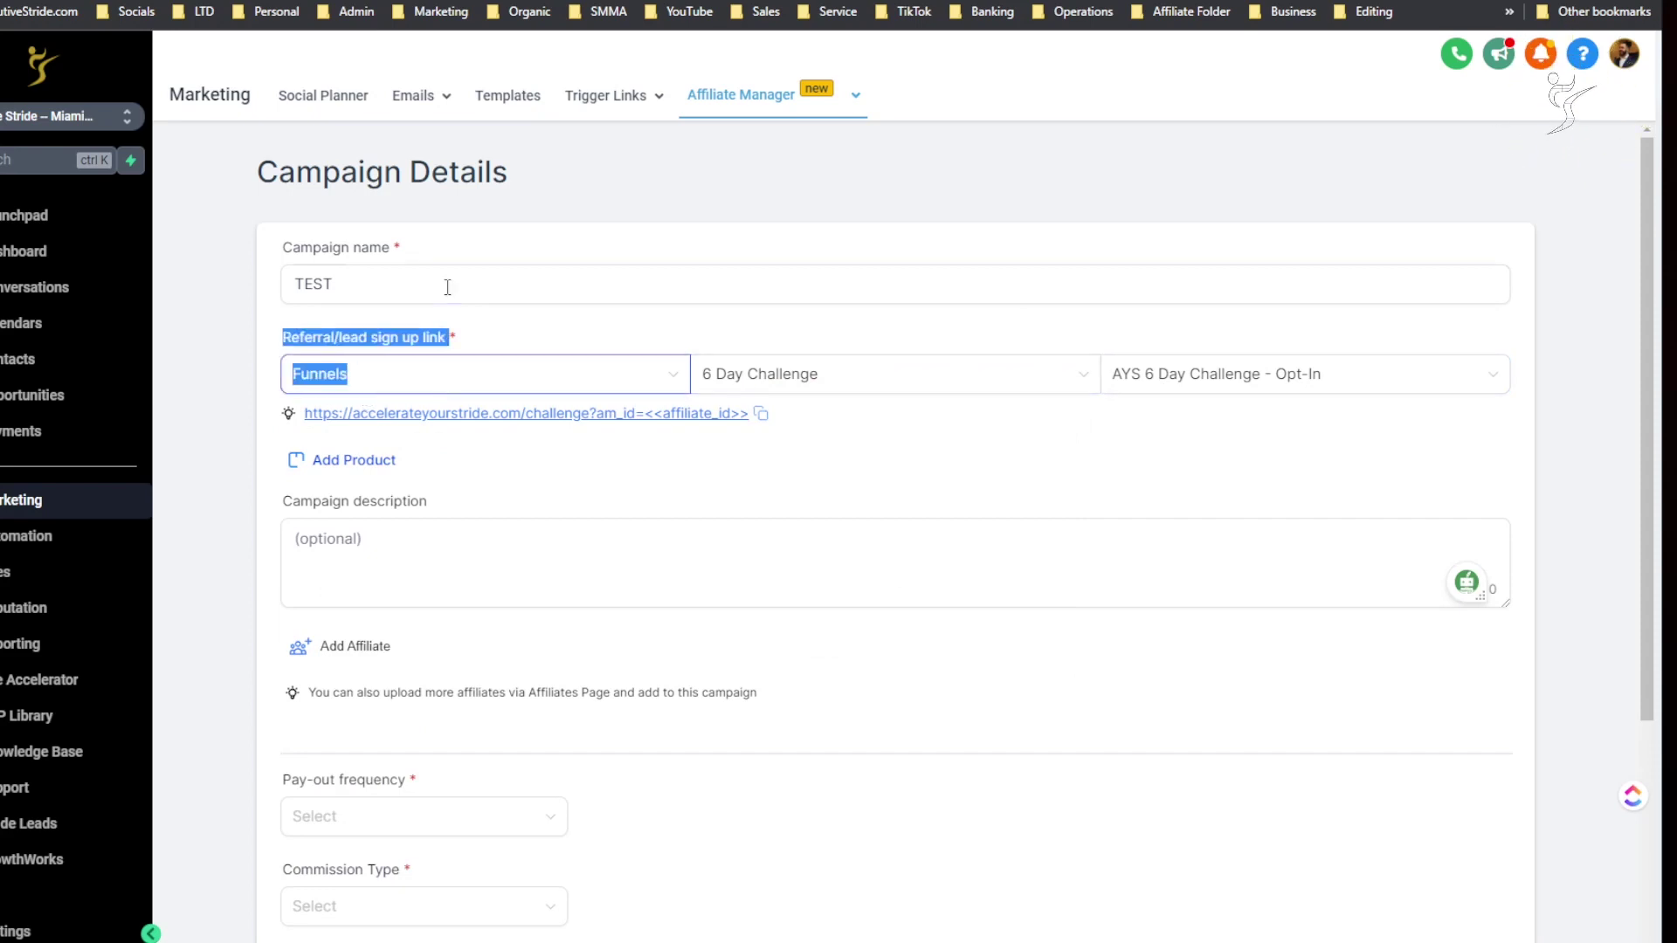
{"action": "left_click", "coordinate": [442, 281]}
{"action": "double_click", "coordinate": [515, 288]}
{"action": "type", "text": "ay"}
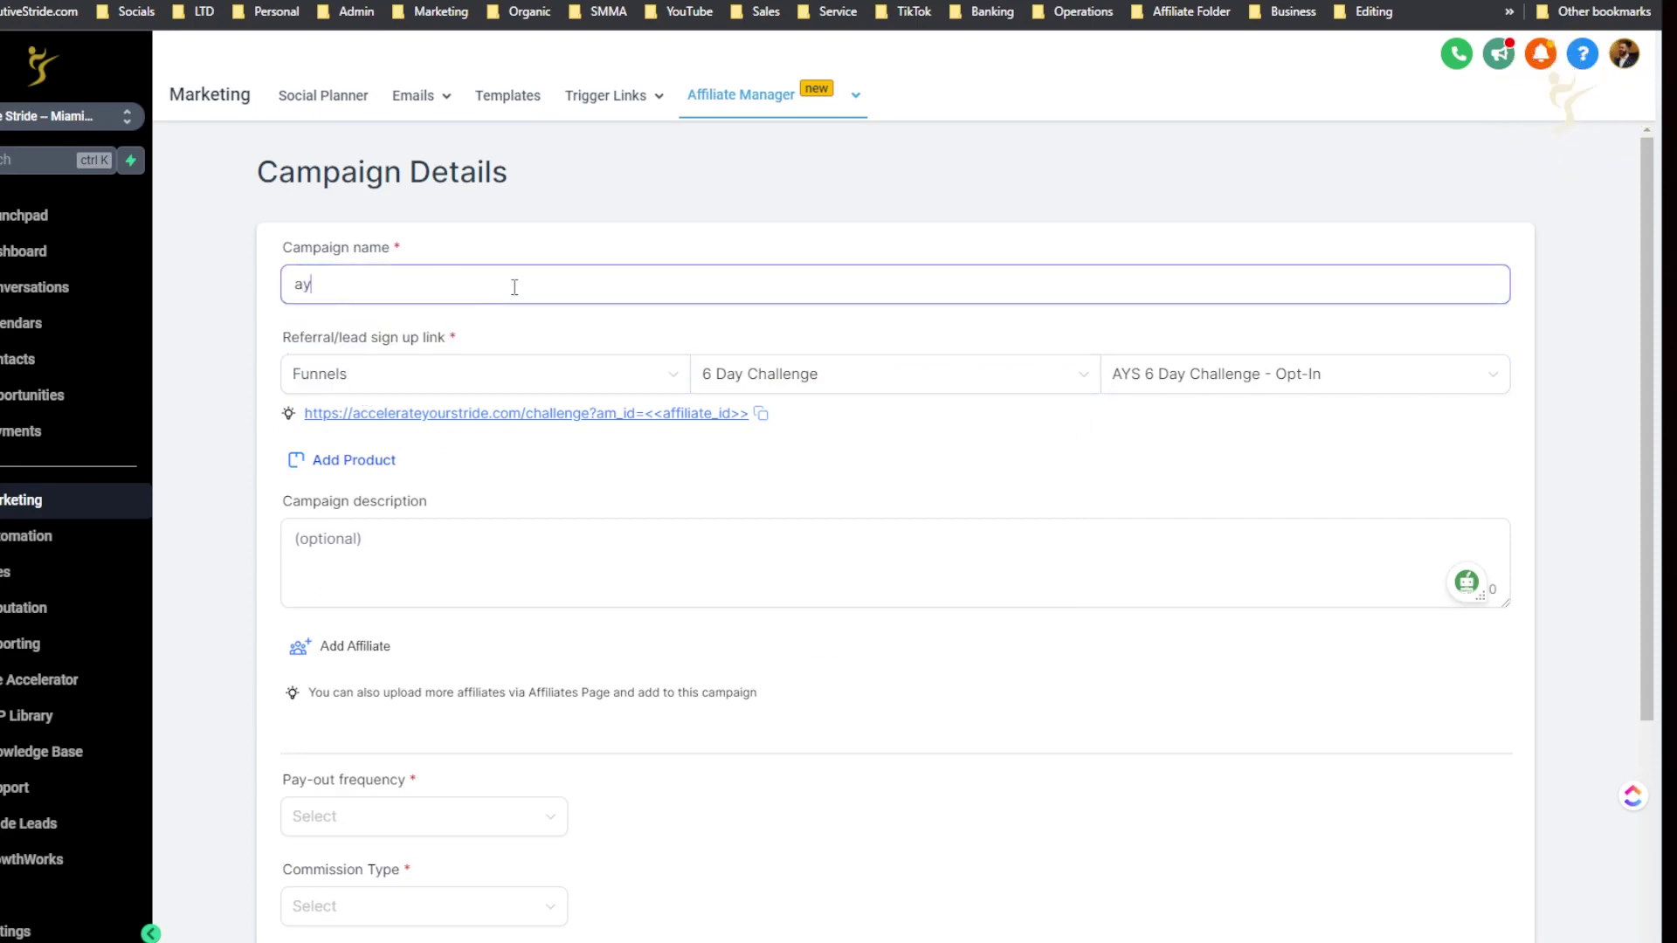
{"action": "key", "text": "BackSpace"}
{"action": "key", "text": "BackSpace"}
{"action": "type", "text": "AYS 6-Day Challenge"}
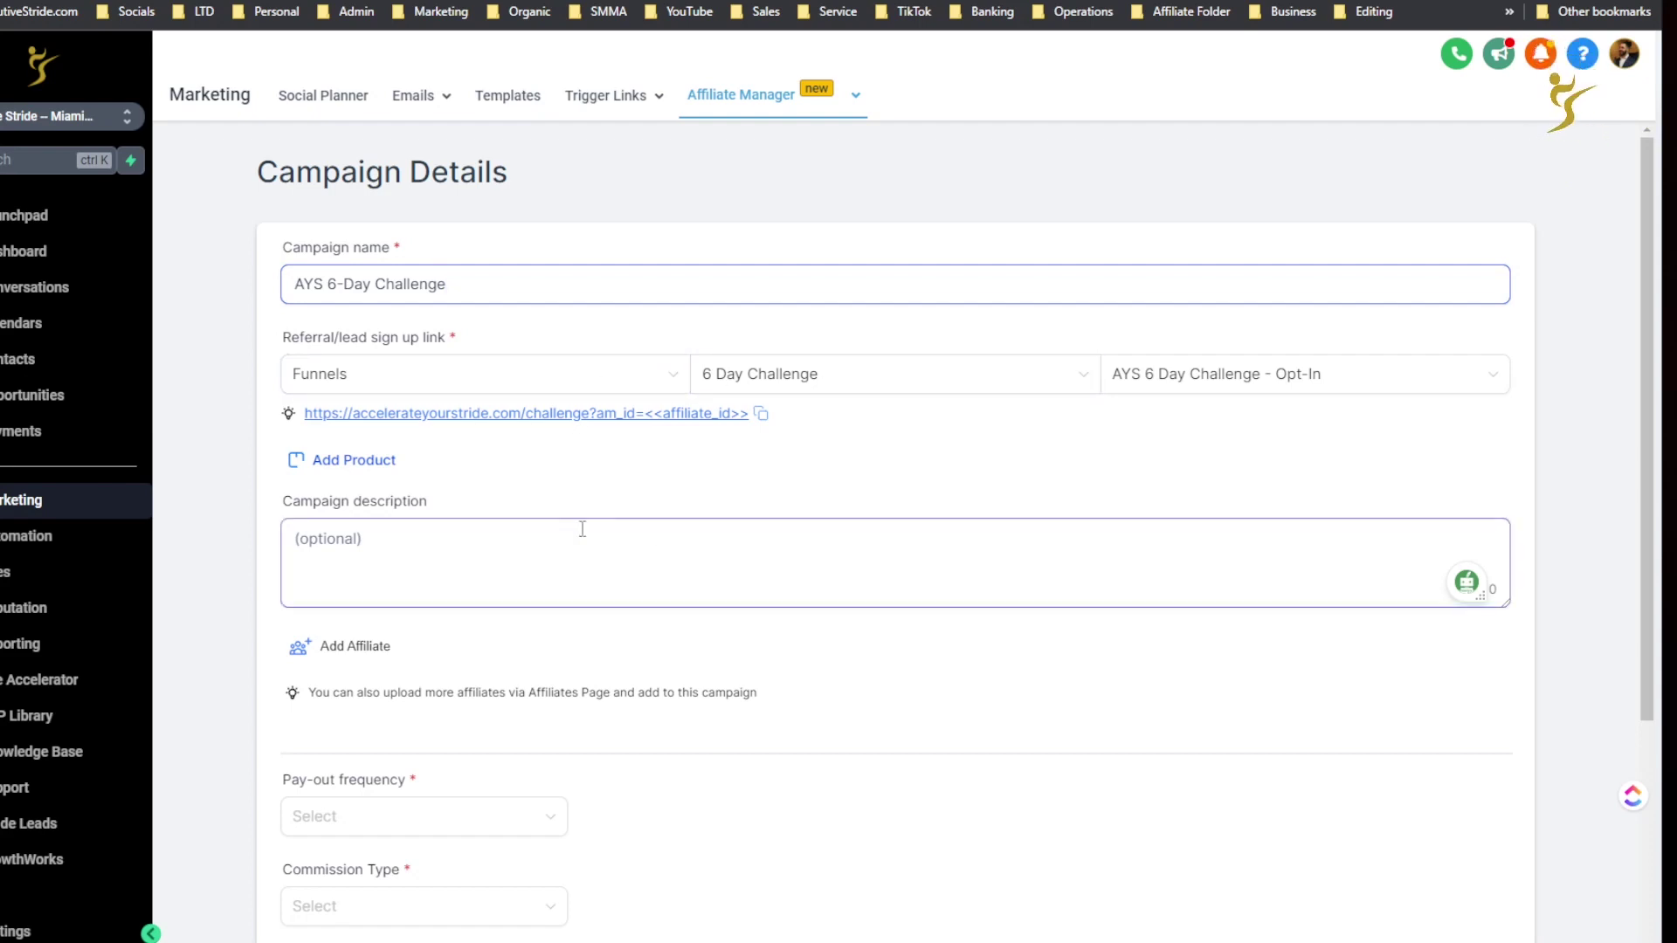
{"action": "left_click", "coordinate": [336, 469]}
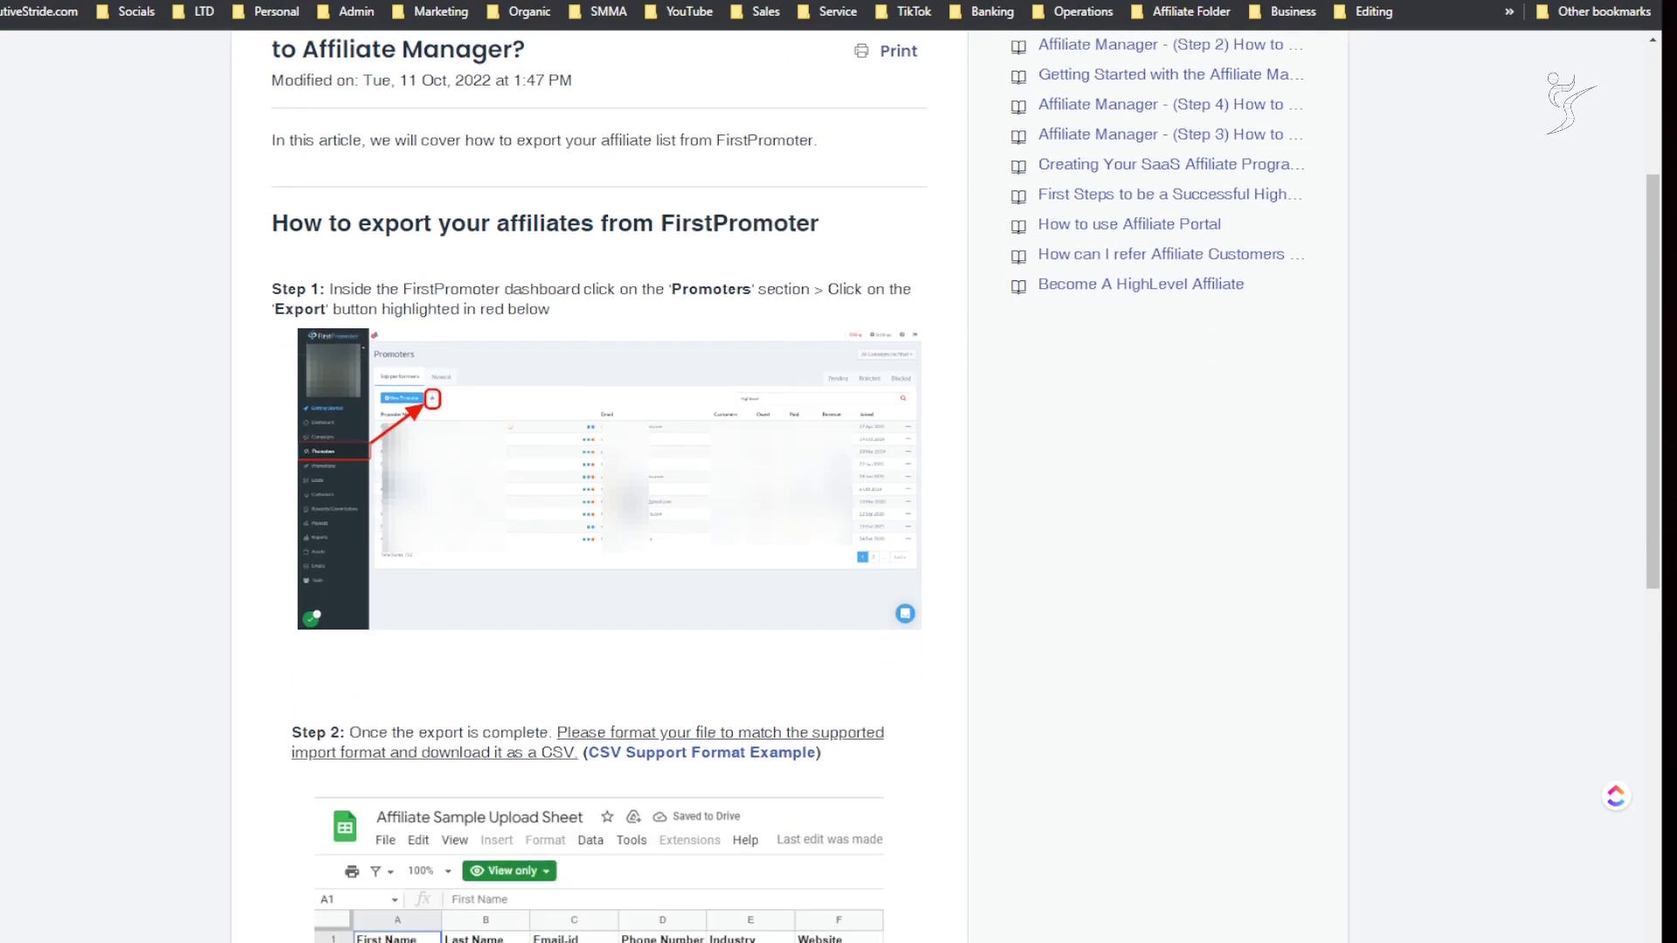
Scroll through the FirstPromoter migration article's export, CSV and import steps
{"action": "scroll", "coordinate": [830, 489], "scroll_direction": "down", "scroll_amount": 1}
{"action": "scroll", "coordinate": [830, 490], "scroll_direction": "down", "scroll_amount": 1}
{"action": "scroll", "coordinate": [830, 489], "scroll_direction": "down", "scroll_amount": 1}
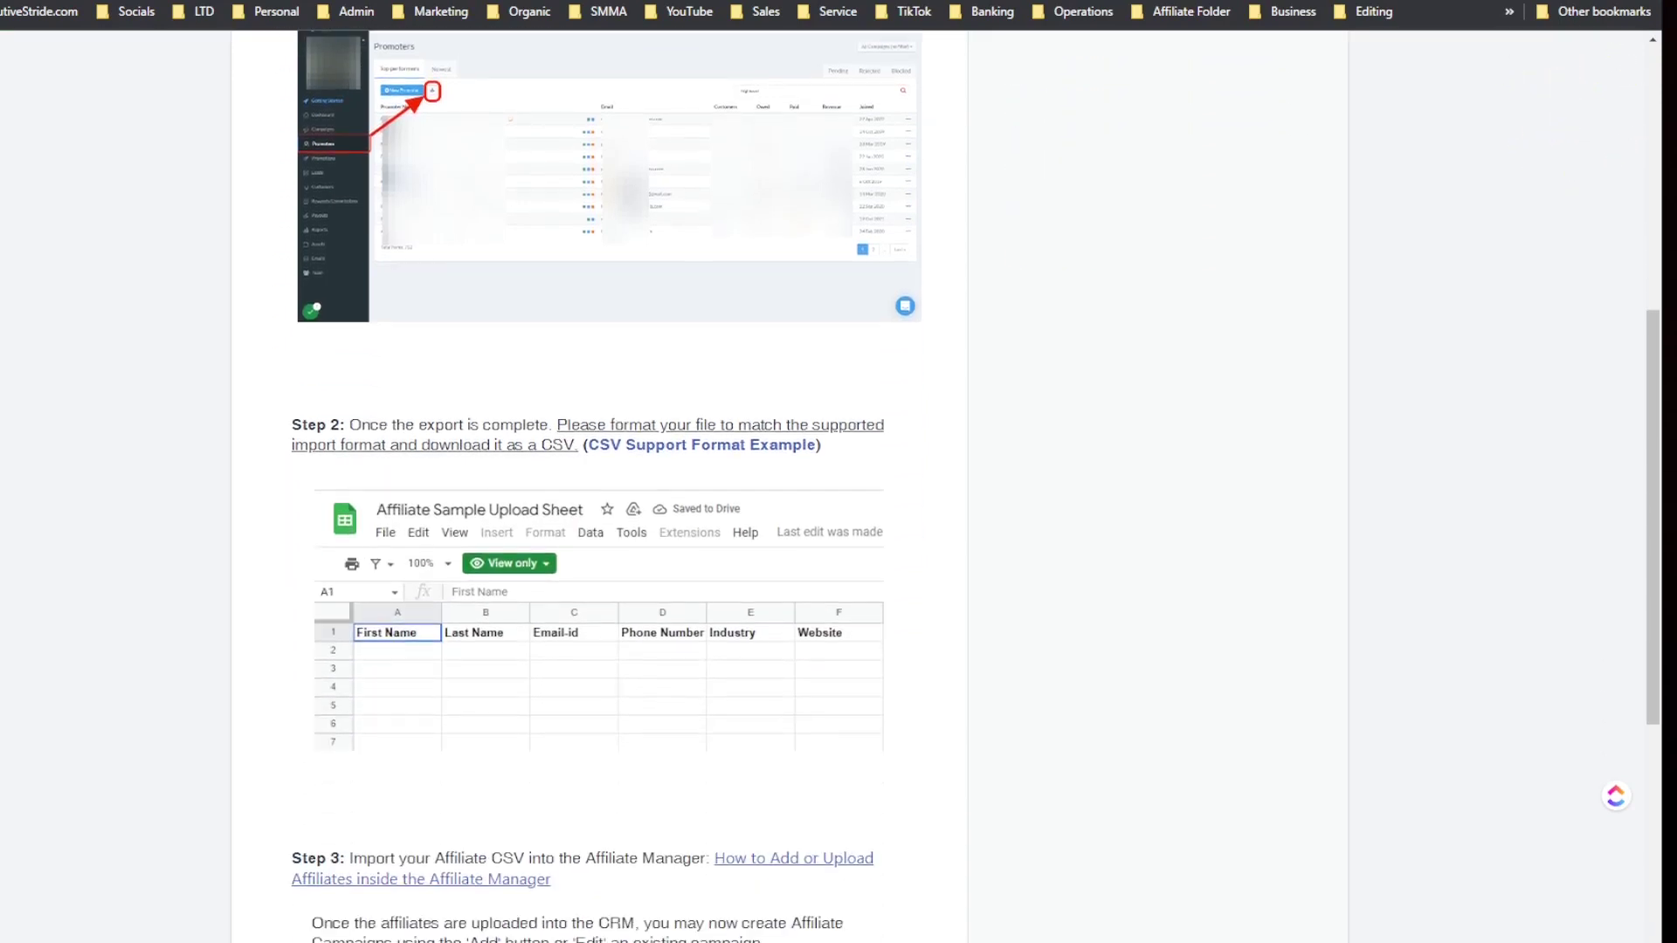
{"action": "scroll", "coordinate": [830, 489], "scroll_direction": "down", "scroll_amount": 1}
{"action": "scroll", "coordinate": [830, 489], "scroll_direction": "down", "scroll_amount": 1}
{"action": "scroll", "coordinate": [829, 489], "scroll_direction": "down", "scroll_amount": 1}
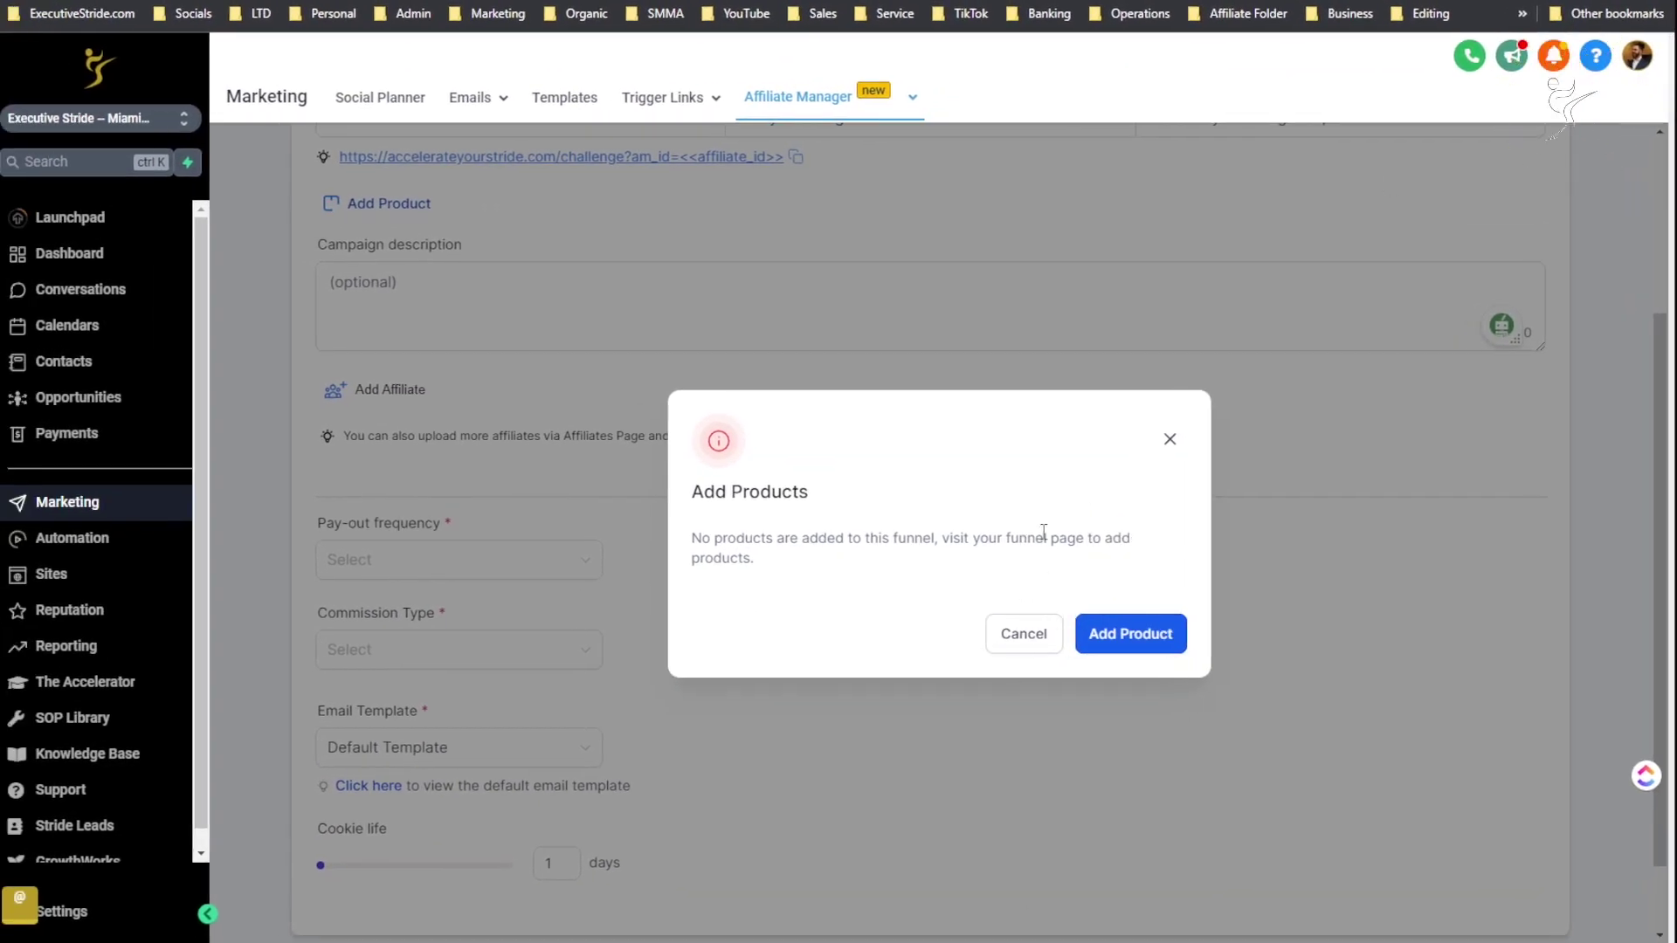
Close the Add Products notice about the funnel having no products
{"action": "left_click_drag", "start_coordinate": [754, 543], "coordinate": [814, 545]}
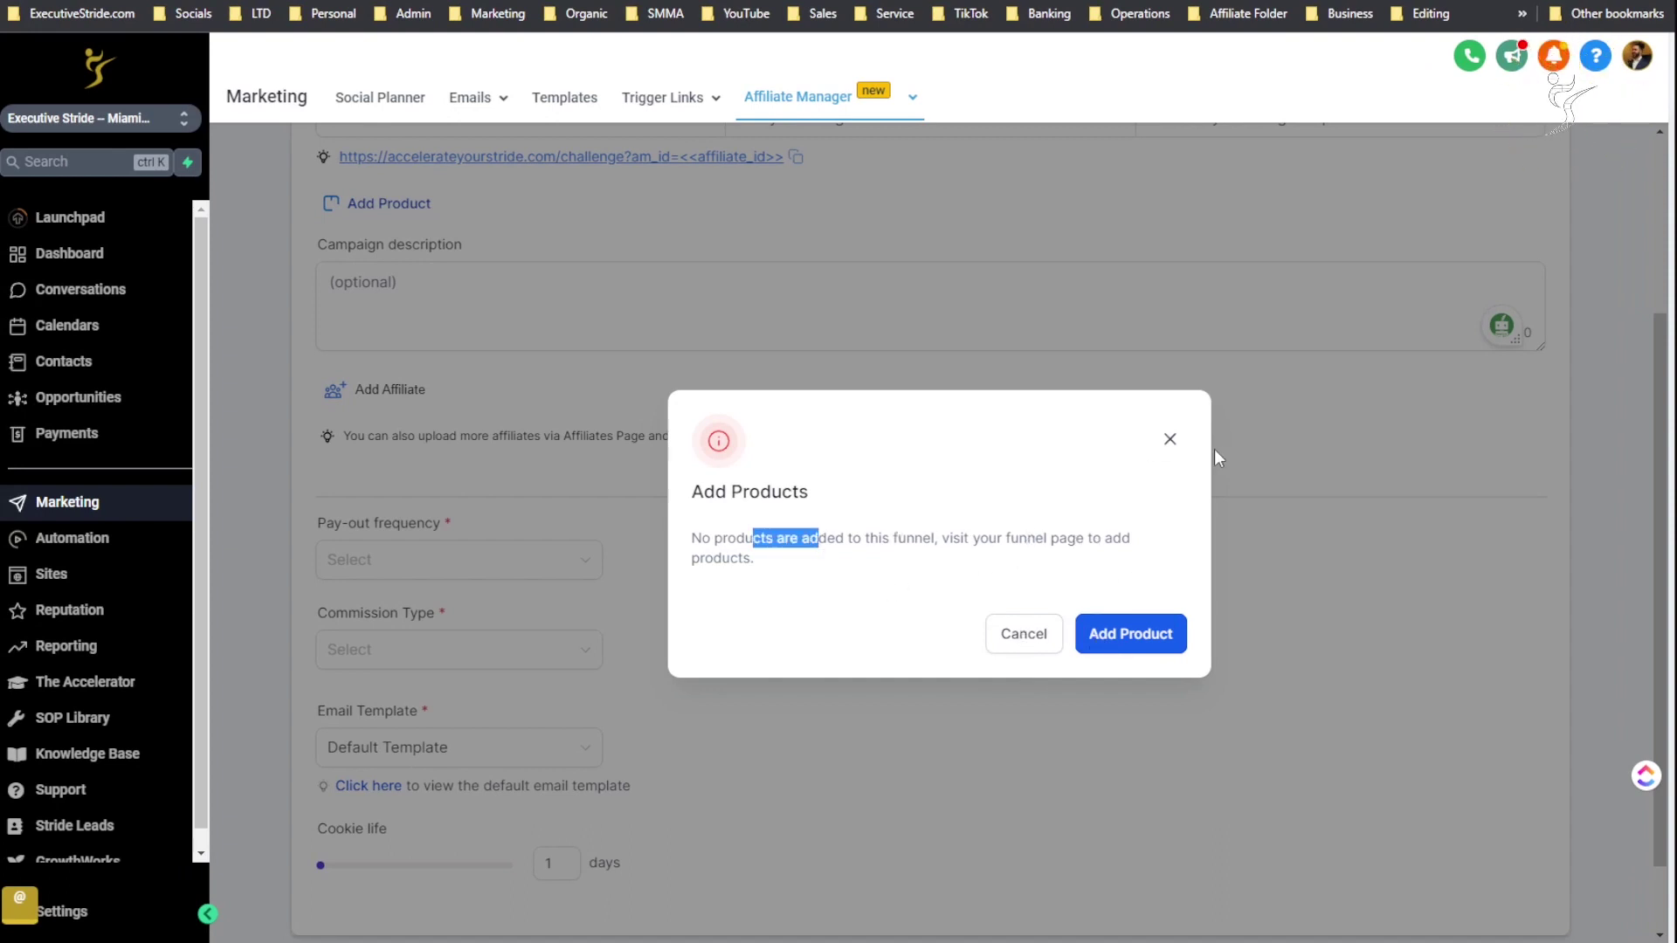
{"action": "left_click", "coordinate": [1170, 441]}
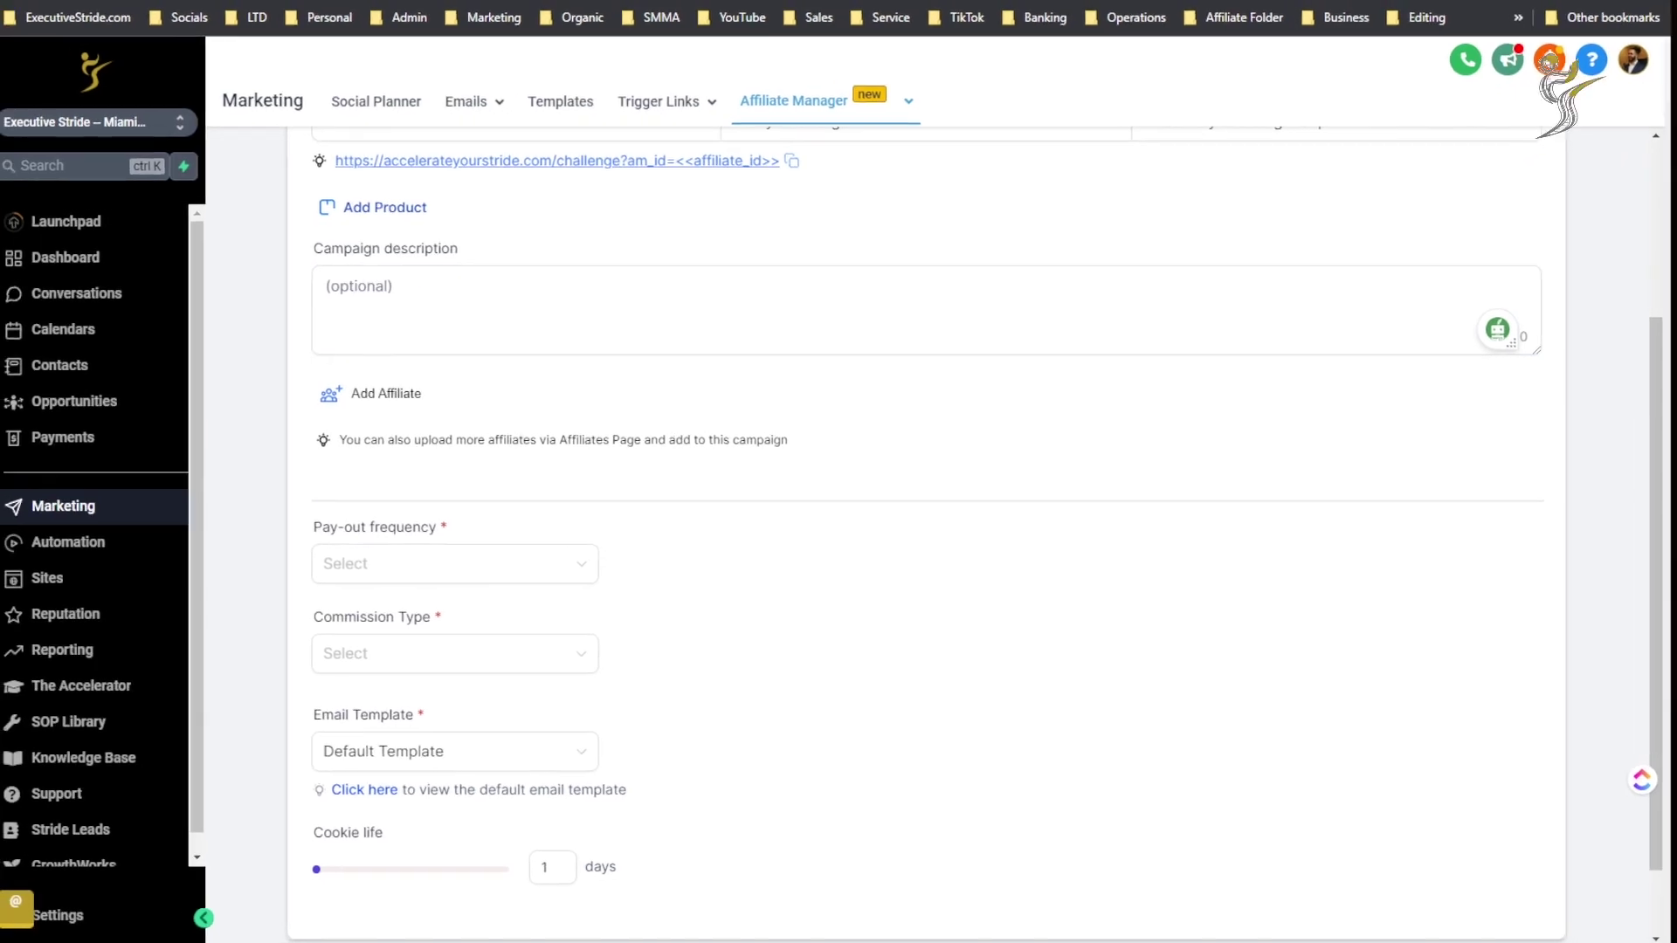
{"action": "scroll", "coordinate": [1087, 280], "scroll_direction": "up", "scroll_amount": 5}
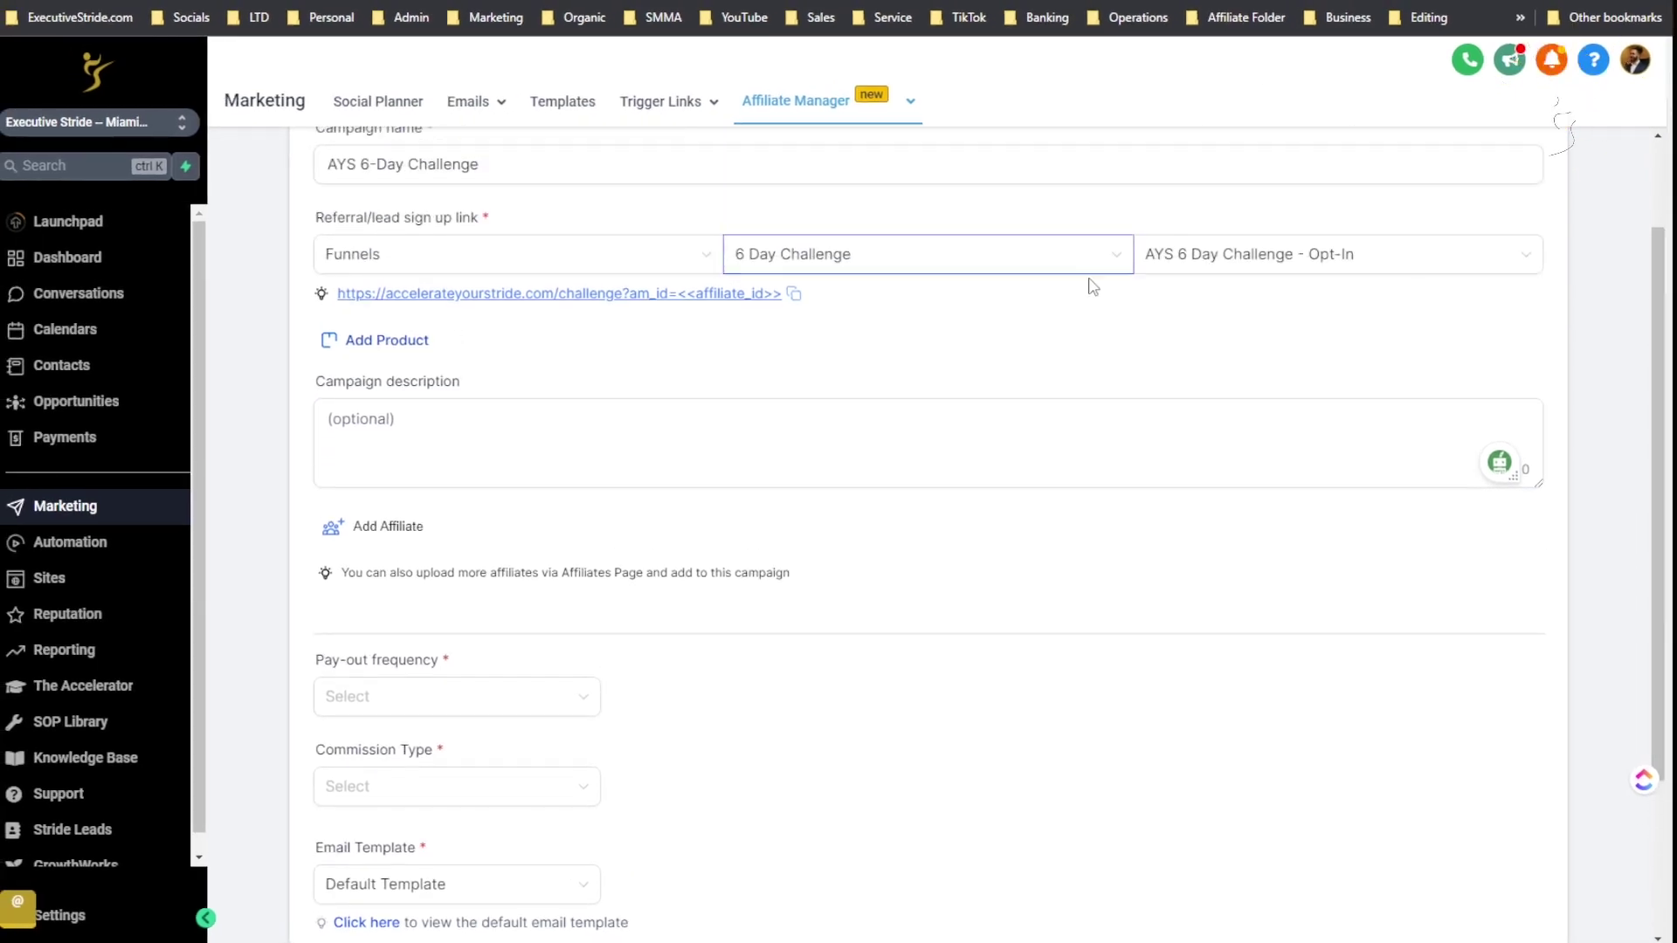
{"action": "scroll", "coordinate": [1446, 415], "scroll_direction": "up", "scroll_amount": 1}
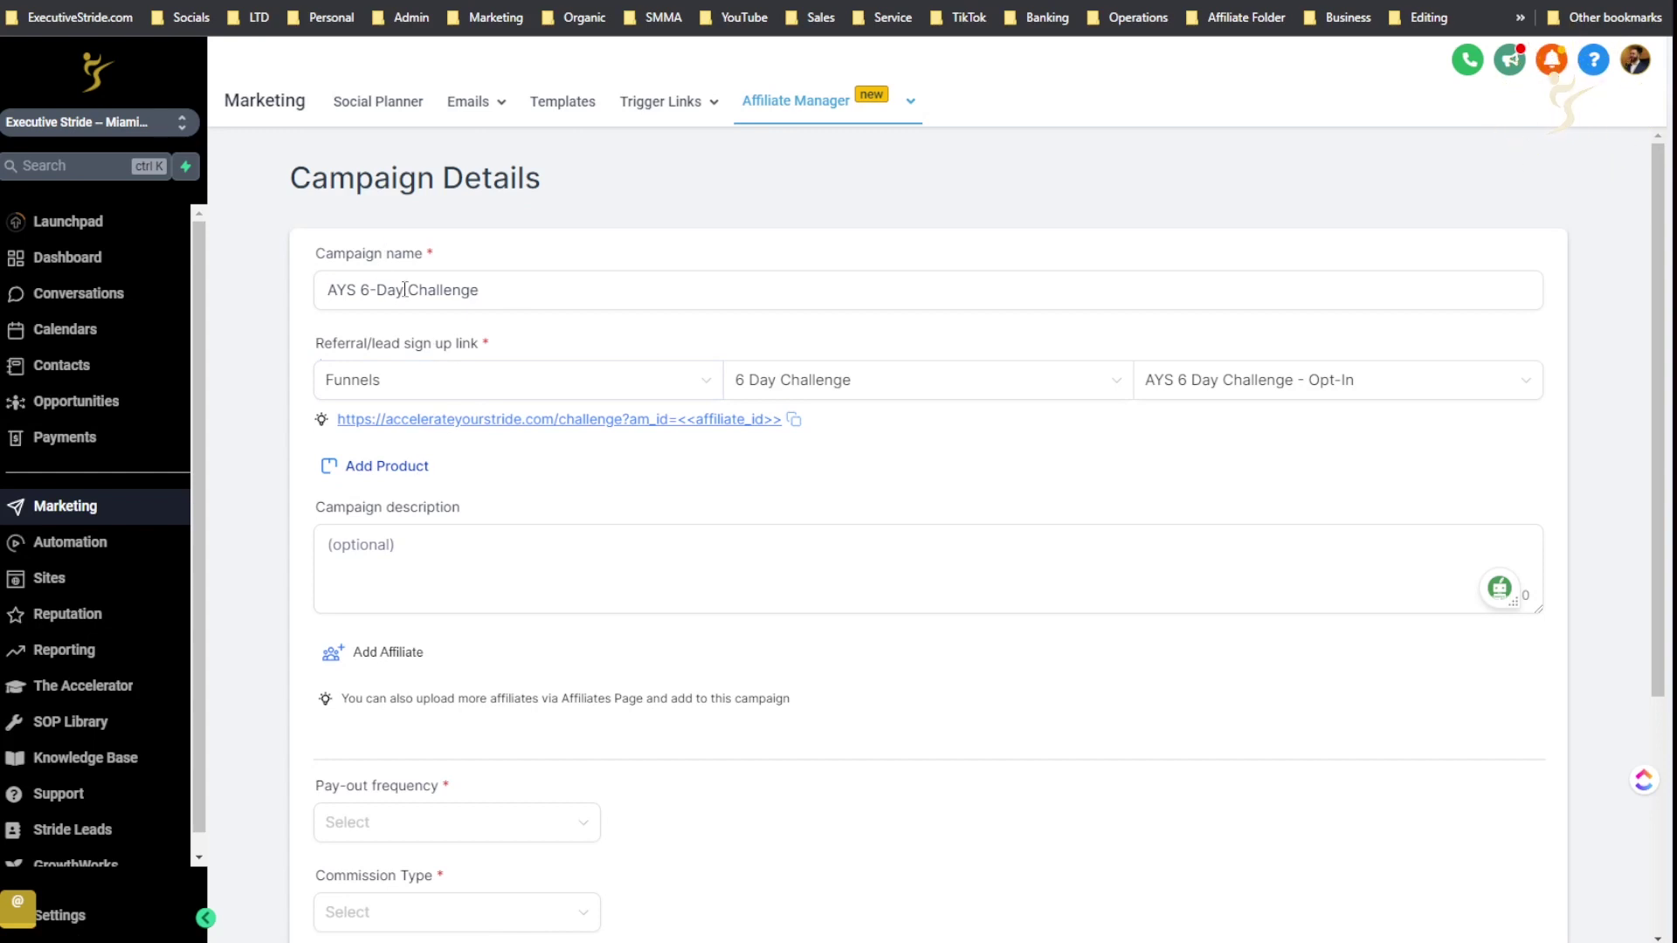
{"action": "left_click", "coordinate": [444, 541]}
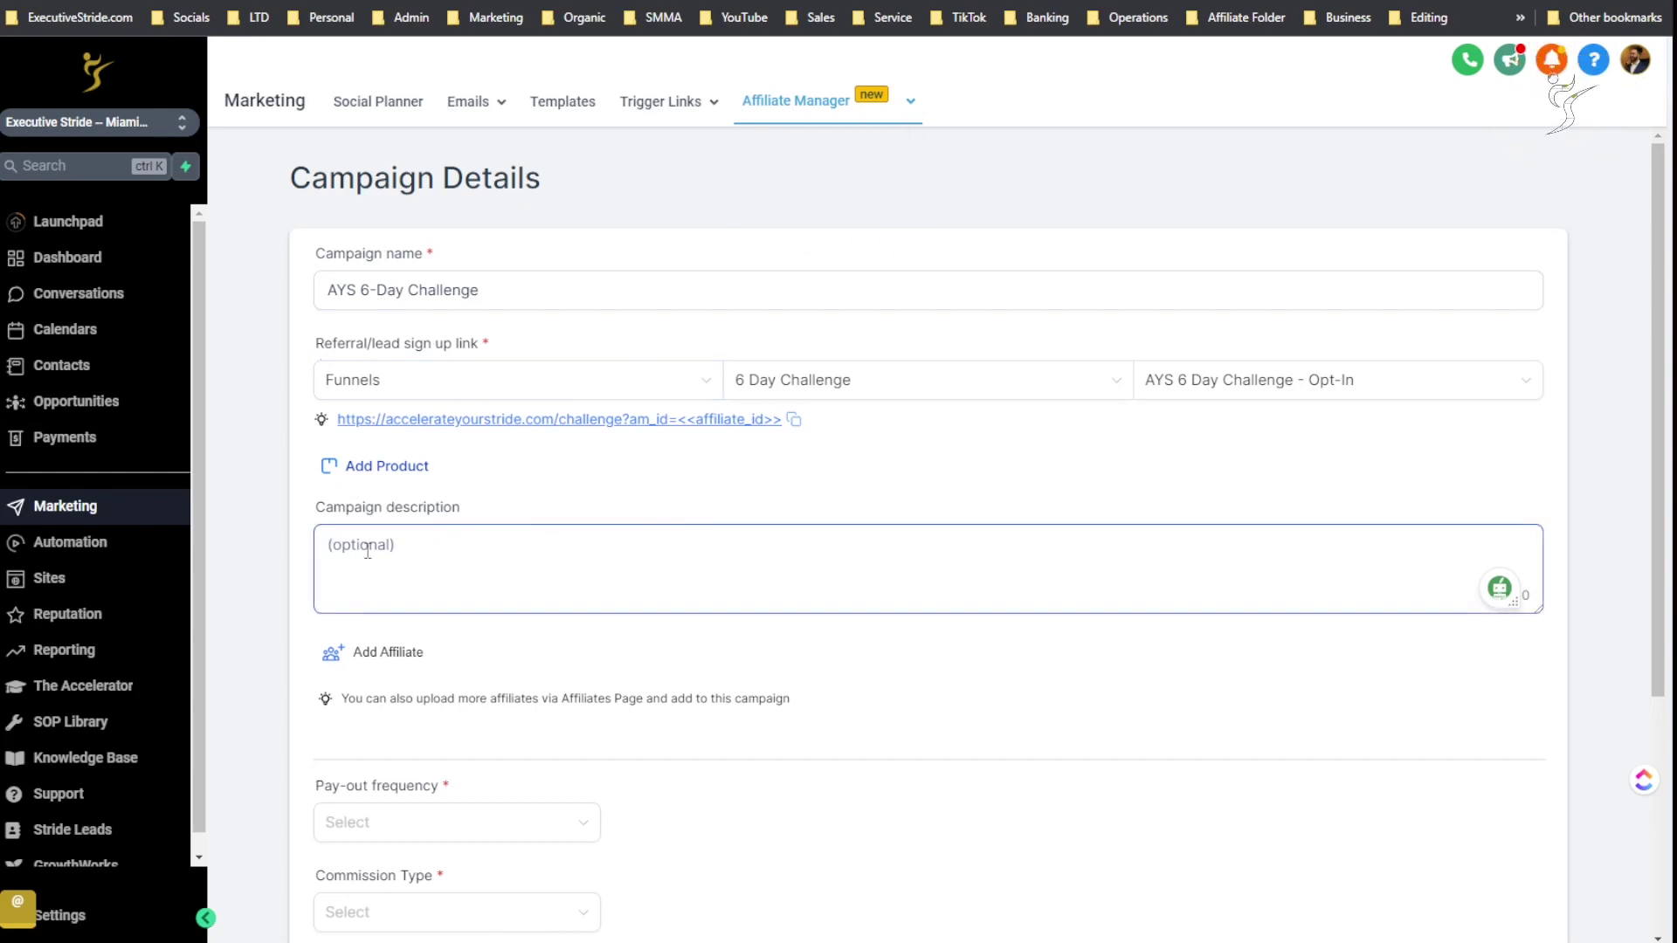
{"action": "scroll", "coordinate": [376, 542], "scroll_direction": "down", "scroll_amount": 2}
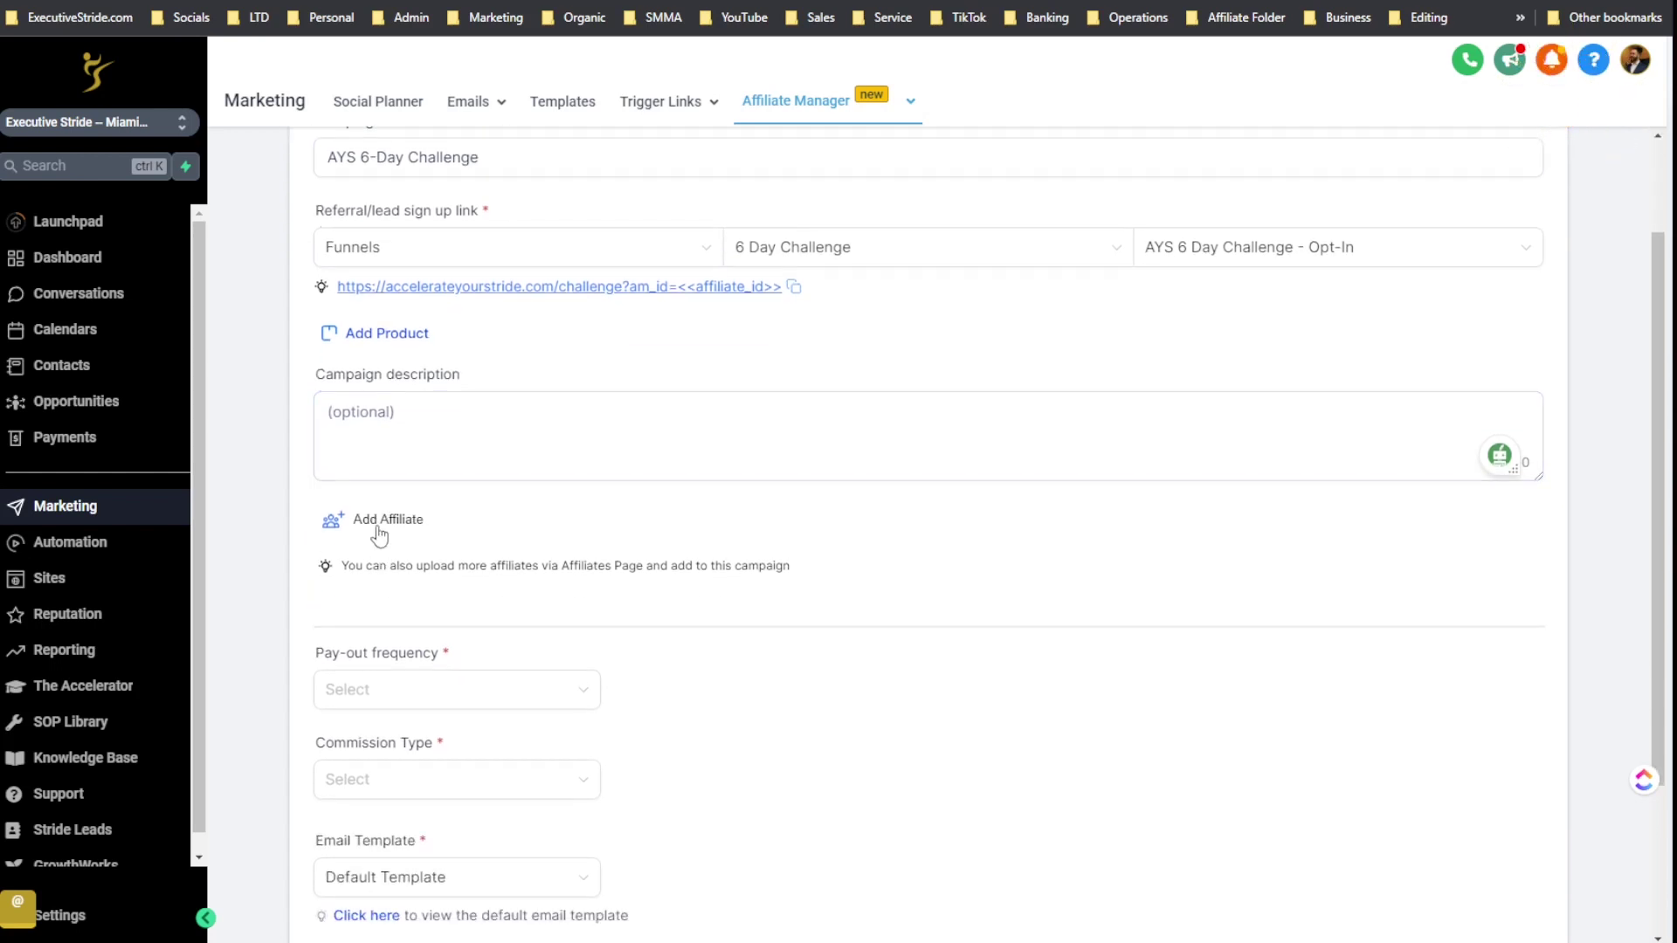
{"action": "left_click", "coordinate": [380, 524]}
{"action": "scroll", "coordinate": [428, 612], "scroll_direction": "down", "scroll_amount": 2}
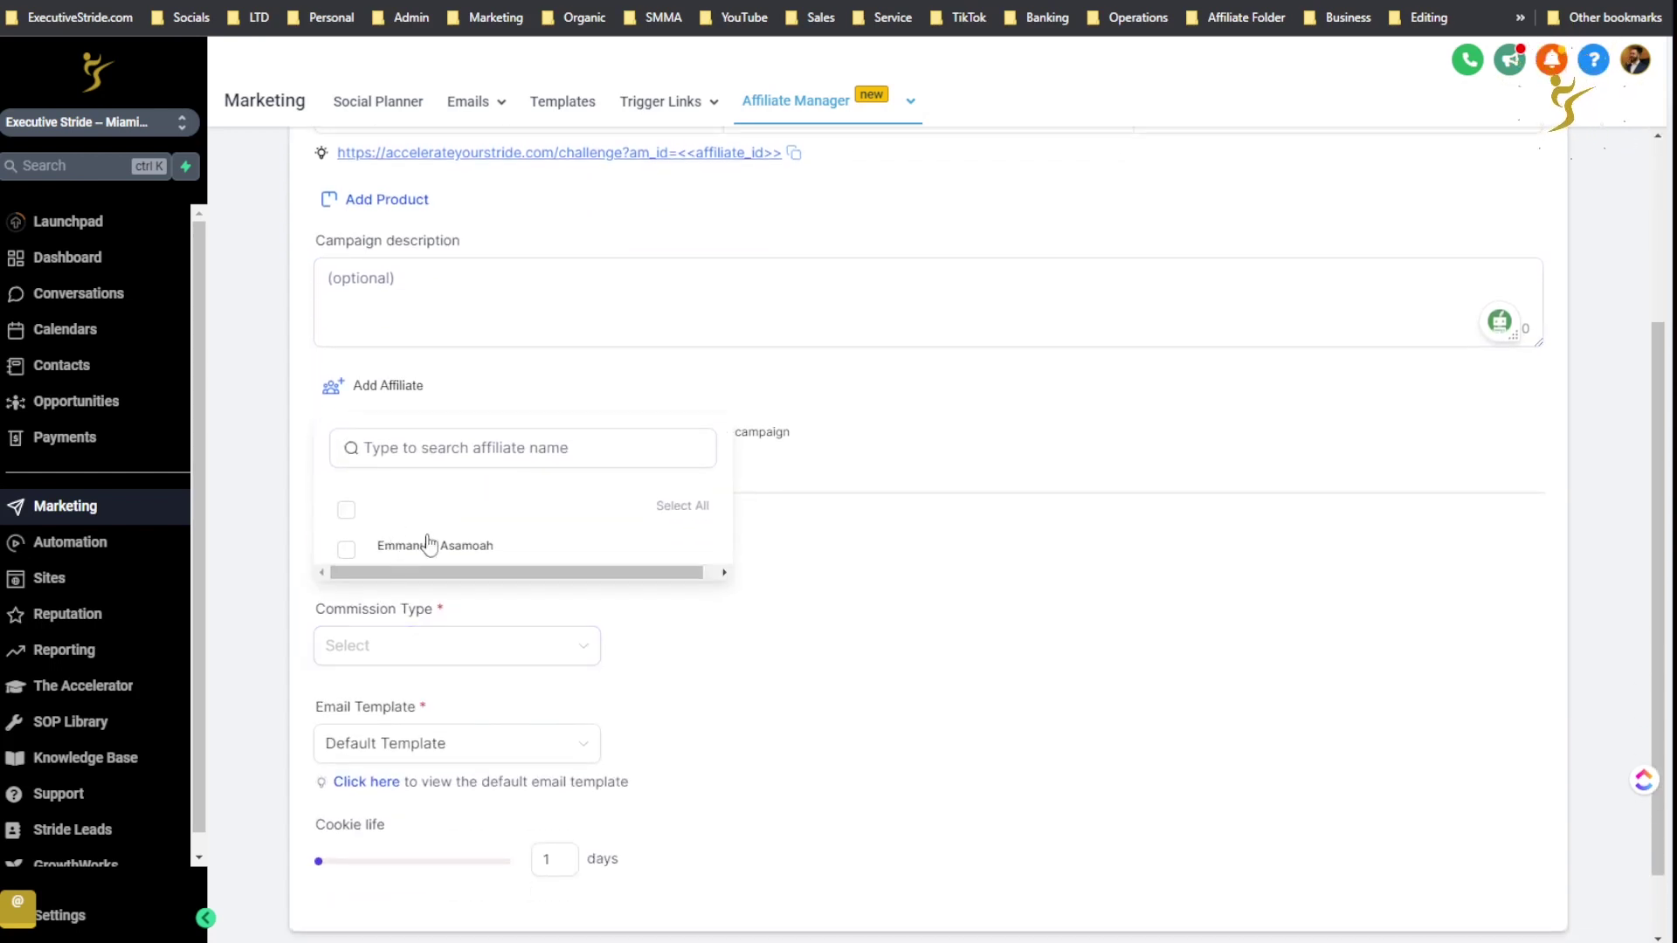
{"action": "left_click", "coordinate": [1033, 294]}
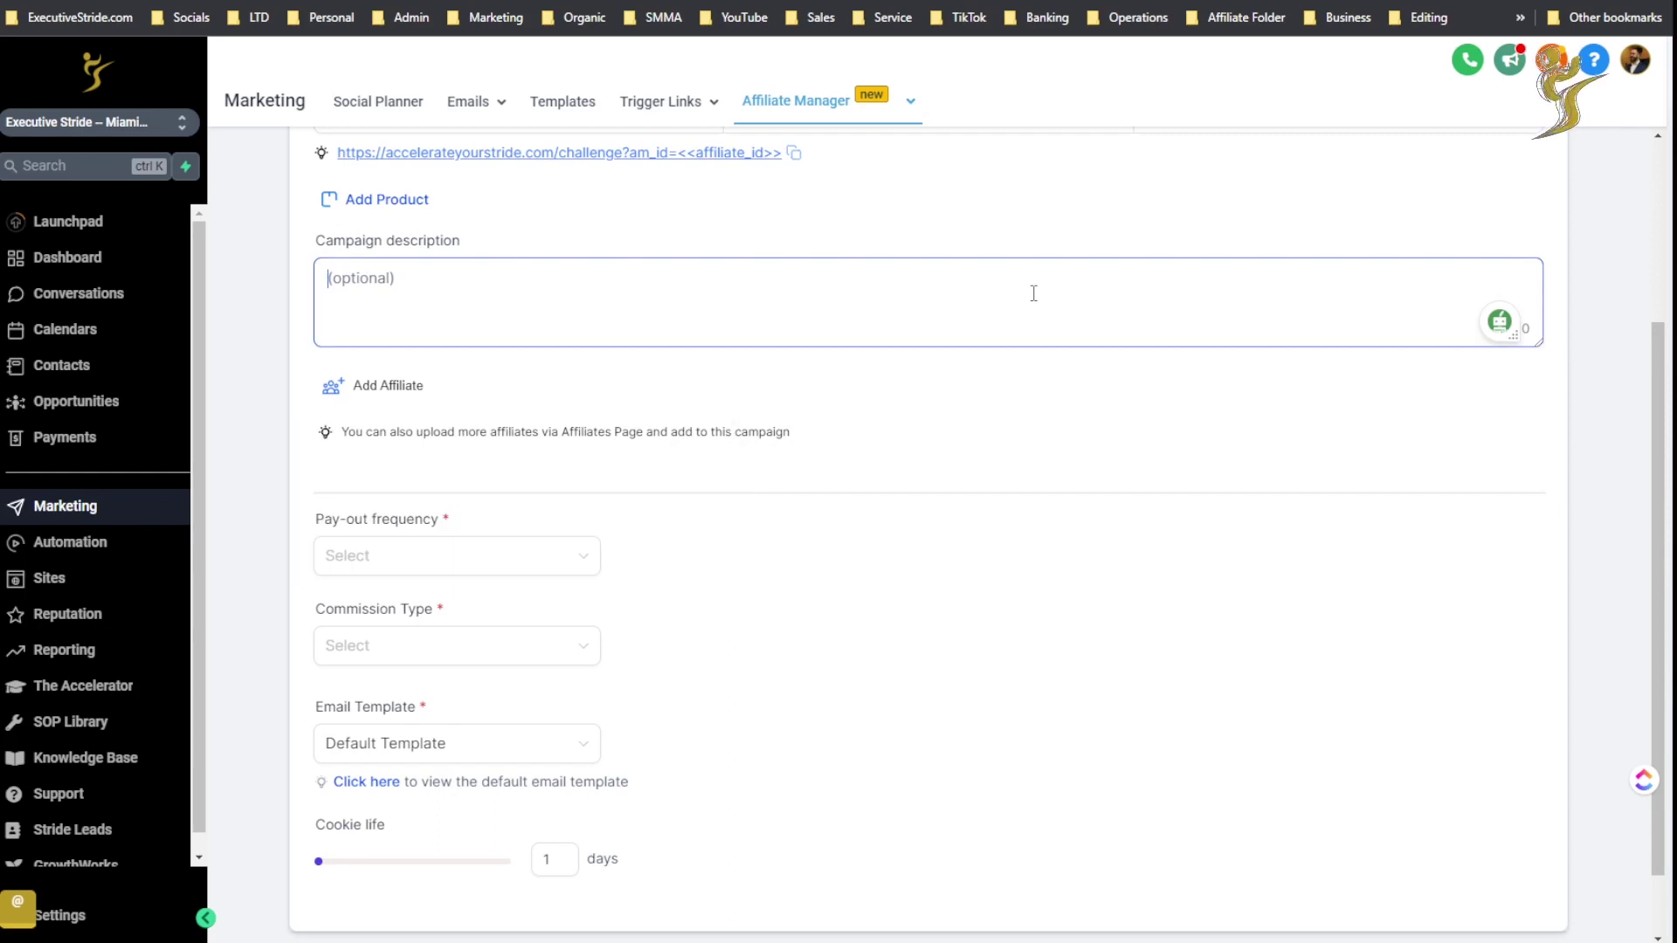
{"action": "scroll", "coordinate": [805, 407], "scroll_direction": "up", "scroll_amount": 2}
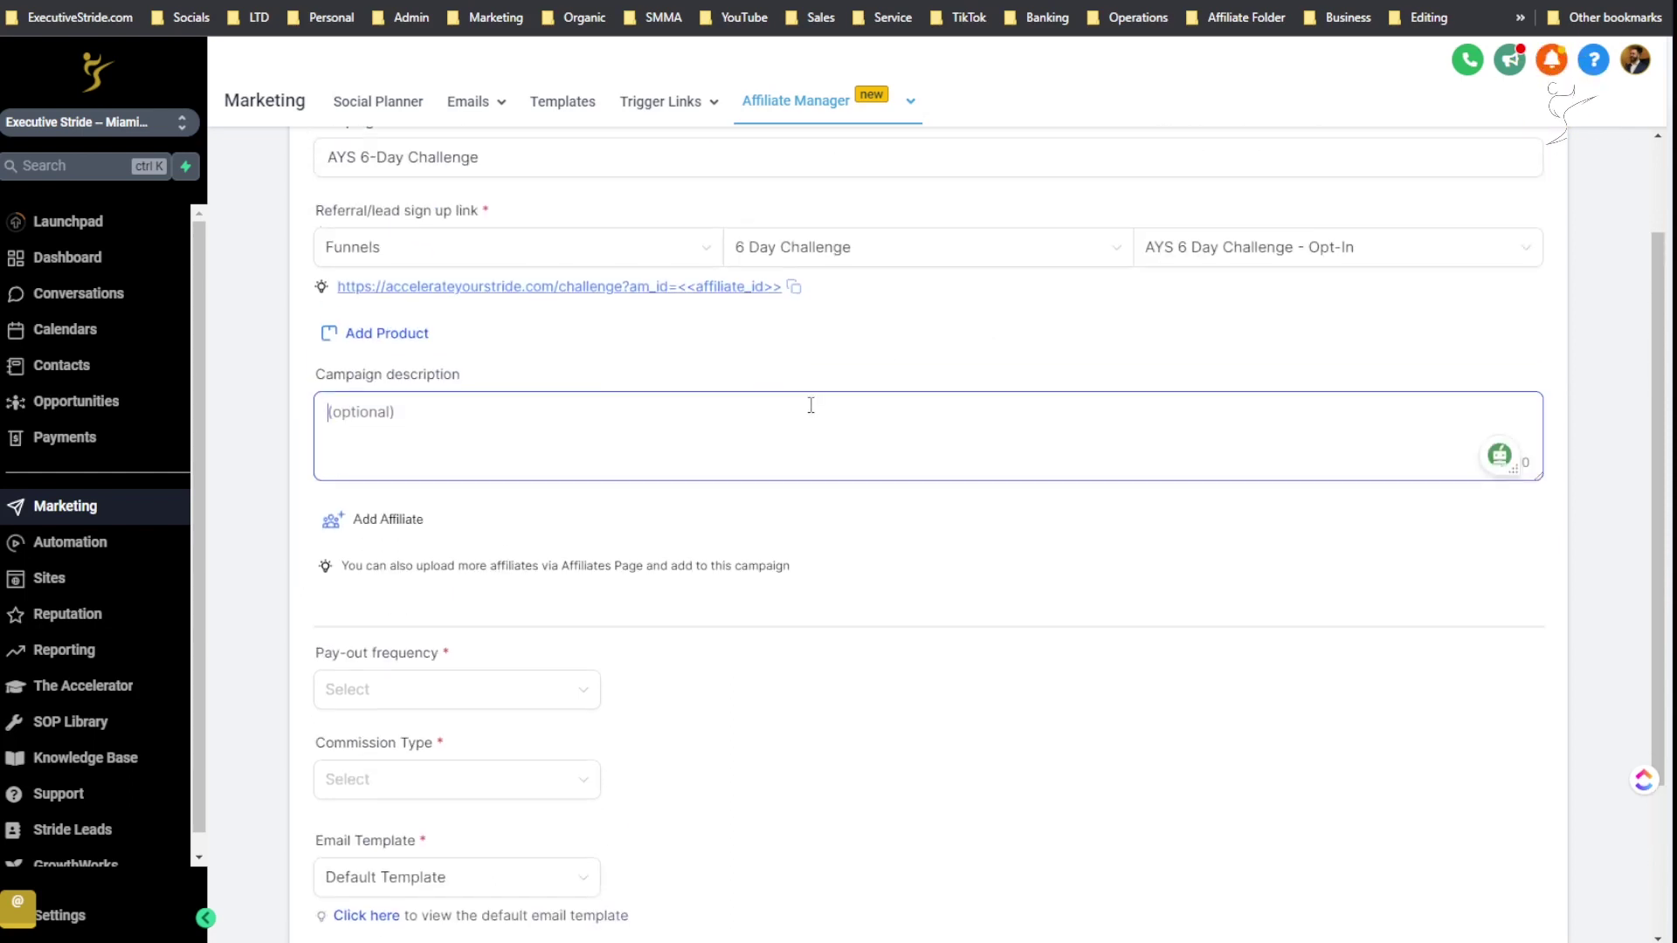
{"action": "scroll", "coordinate": [805, 408], "scroll_direction": "up", "scroll_amount": 2}
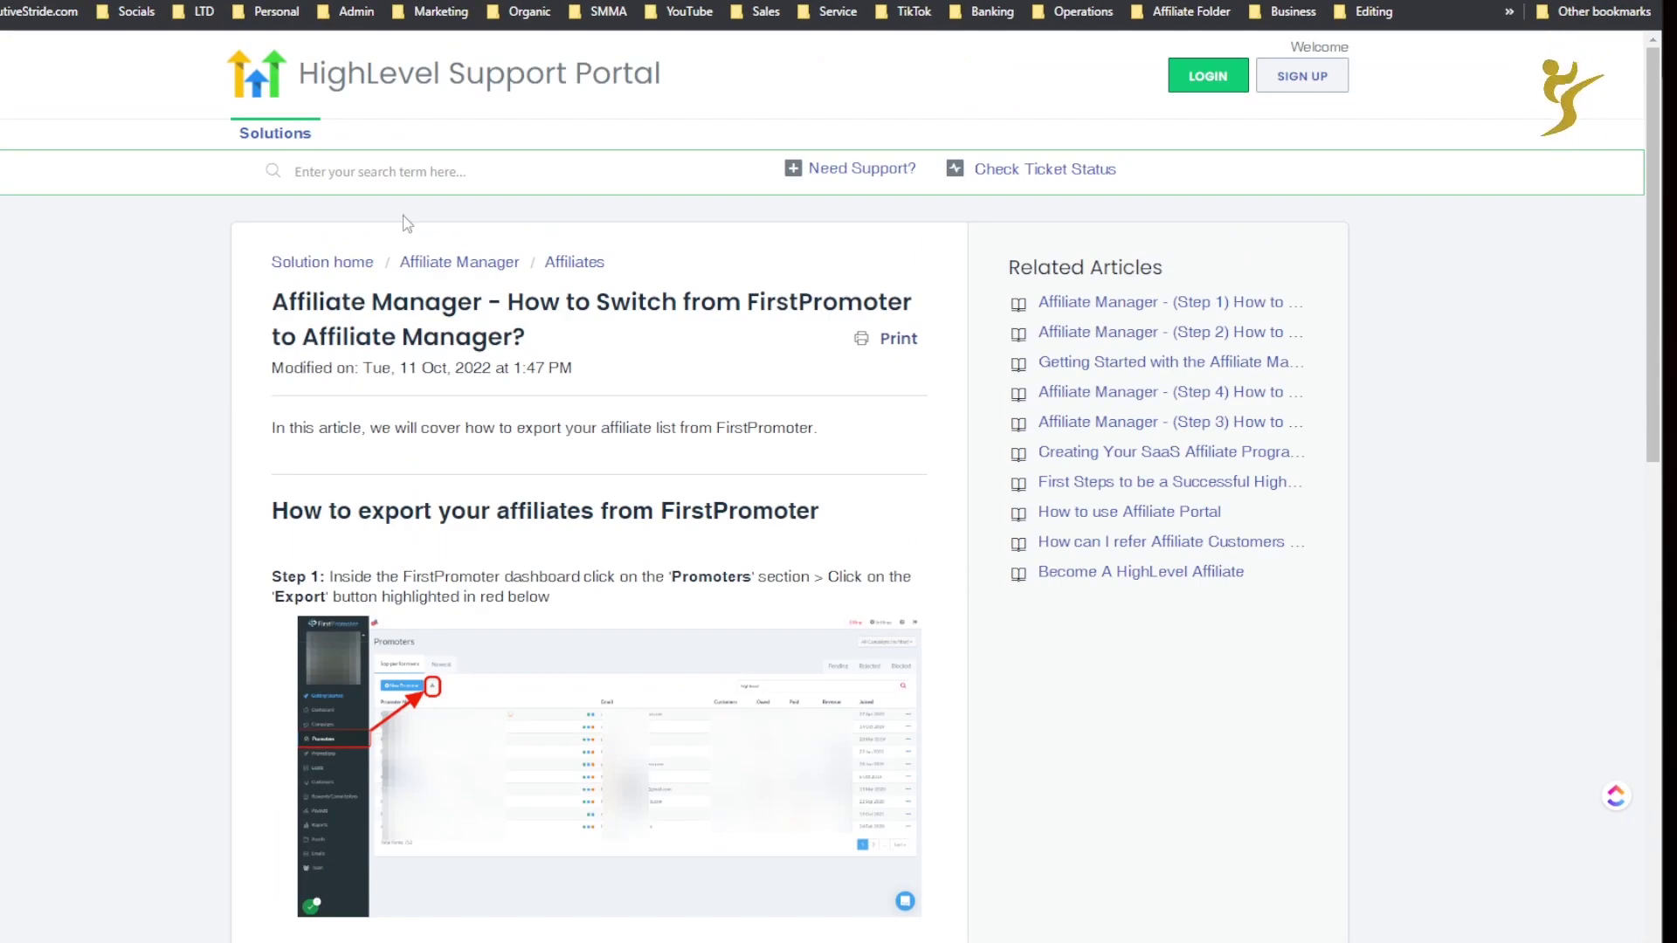
Skim the FirstPromoter switching article, then go back to the Affiliate Manager article list
{"action": "left_click_drag", "start_coordinate": [550, 295], "coordinate": [763, 293]}
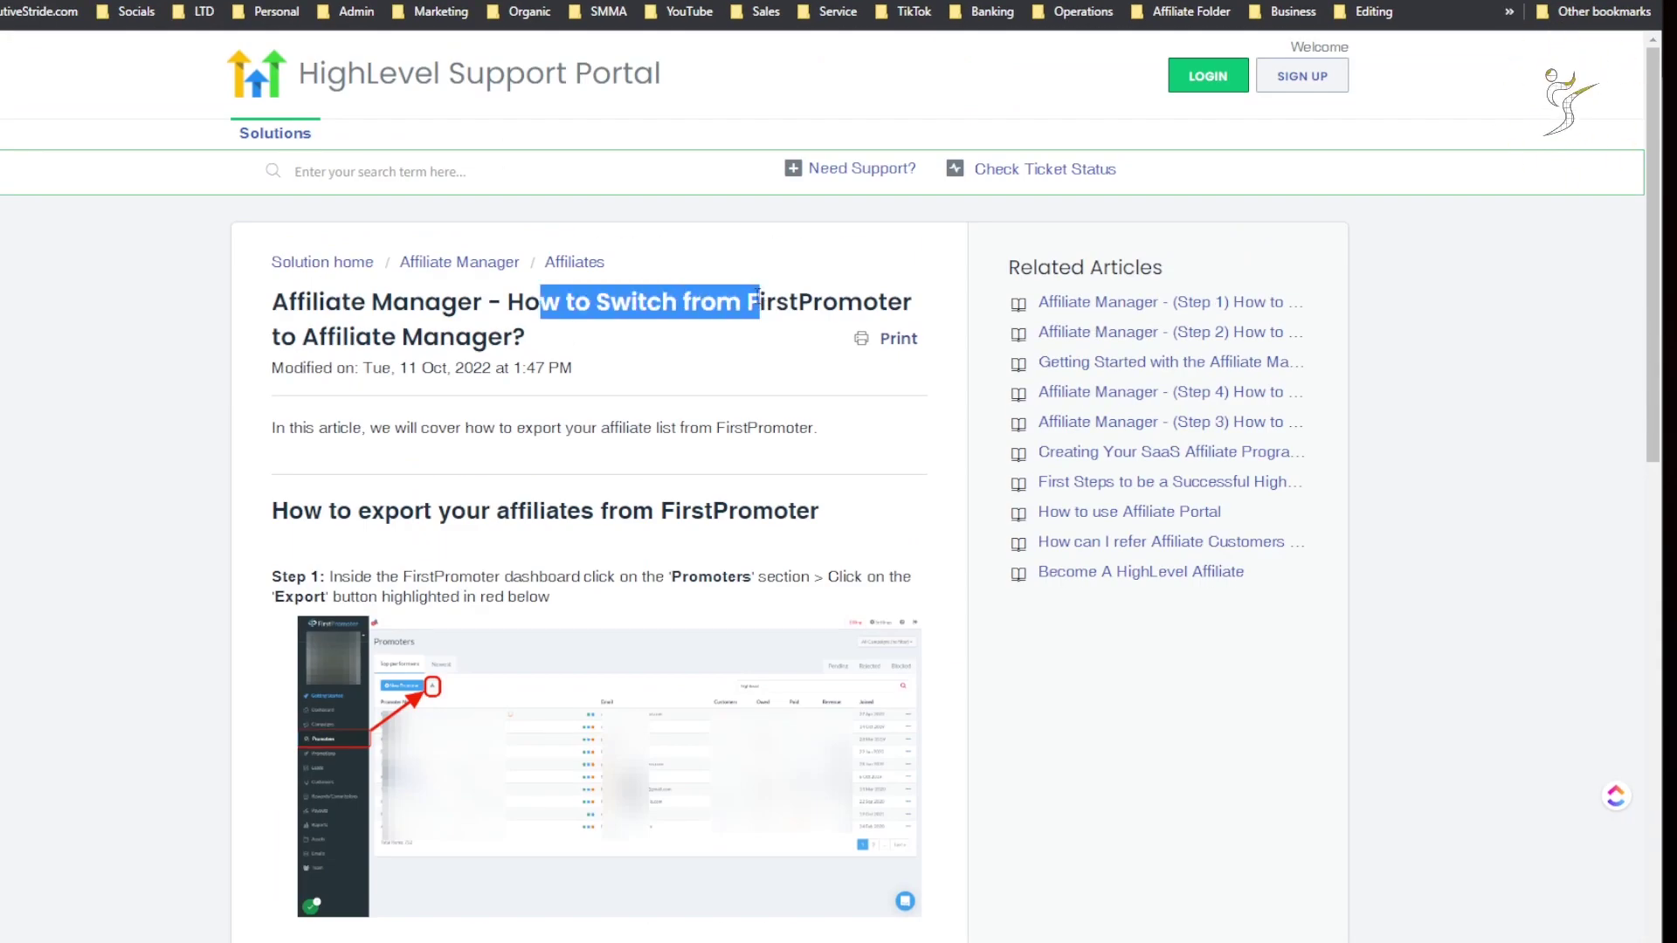
{"action": "left_click", "coordinate": [507, 336]}
{"action": "scroll", "coordinate": [516, 366], "scroll_direction": "down", "scroll_amount": 5}
{"action": "scroll", "coordinate": [523, 376], "scroll_direction": "down", "scroll_amount": 8}
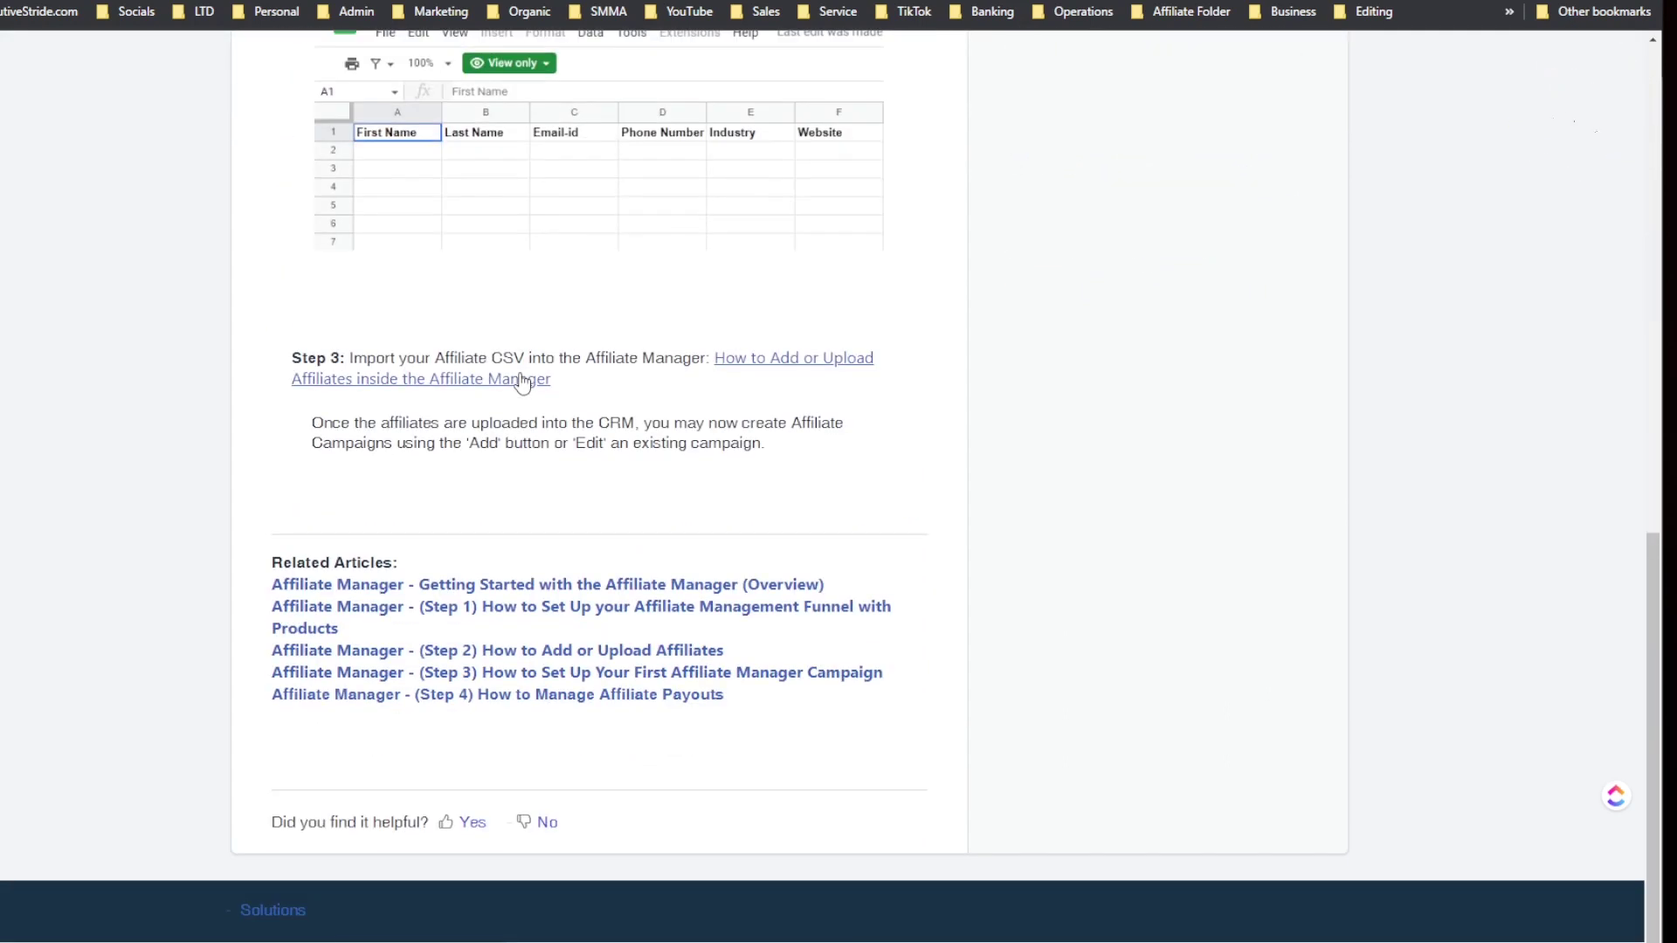
{"action": "scroll", "coordinate": [502, 411], "scroll_direction": "up", "scroll_amount": 2}
{"action": "scroll", "coordinate": [481, 452], "scroll_direction": "up", "scroll_amount": 12}
{"action": "scroll", "coordinate": [484, 262], "scroll_direction": "down", "scroll_amount": 2}
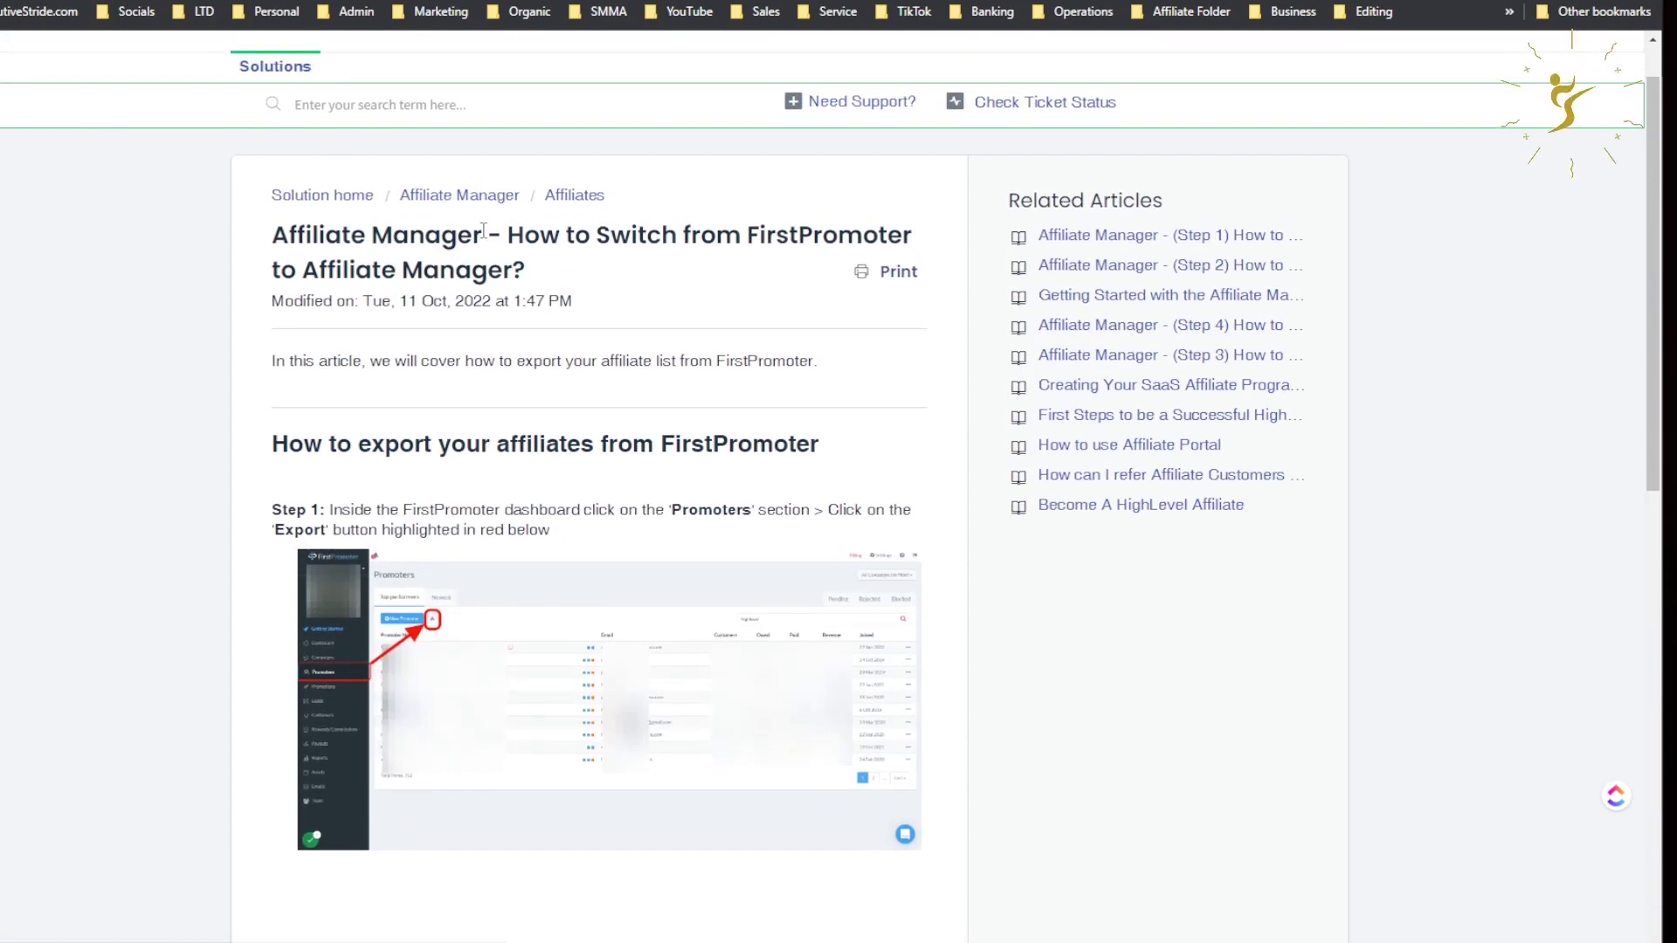
{"action": "key", "text": "alt+Left"}
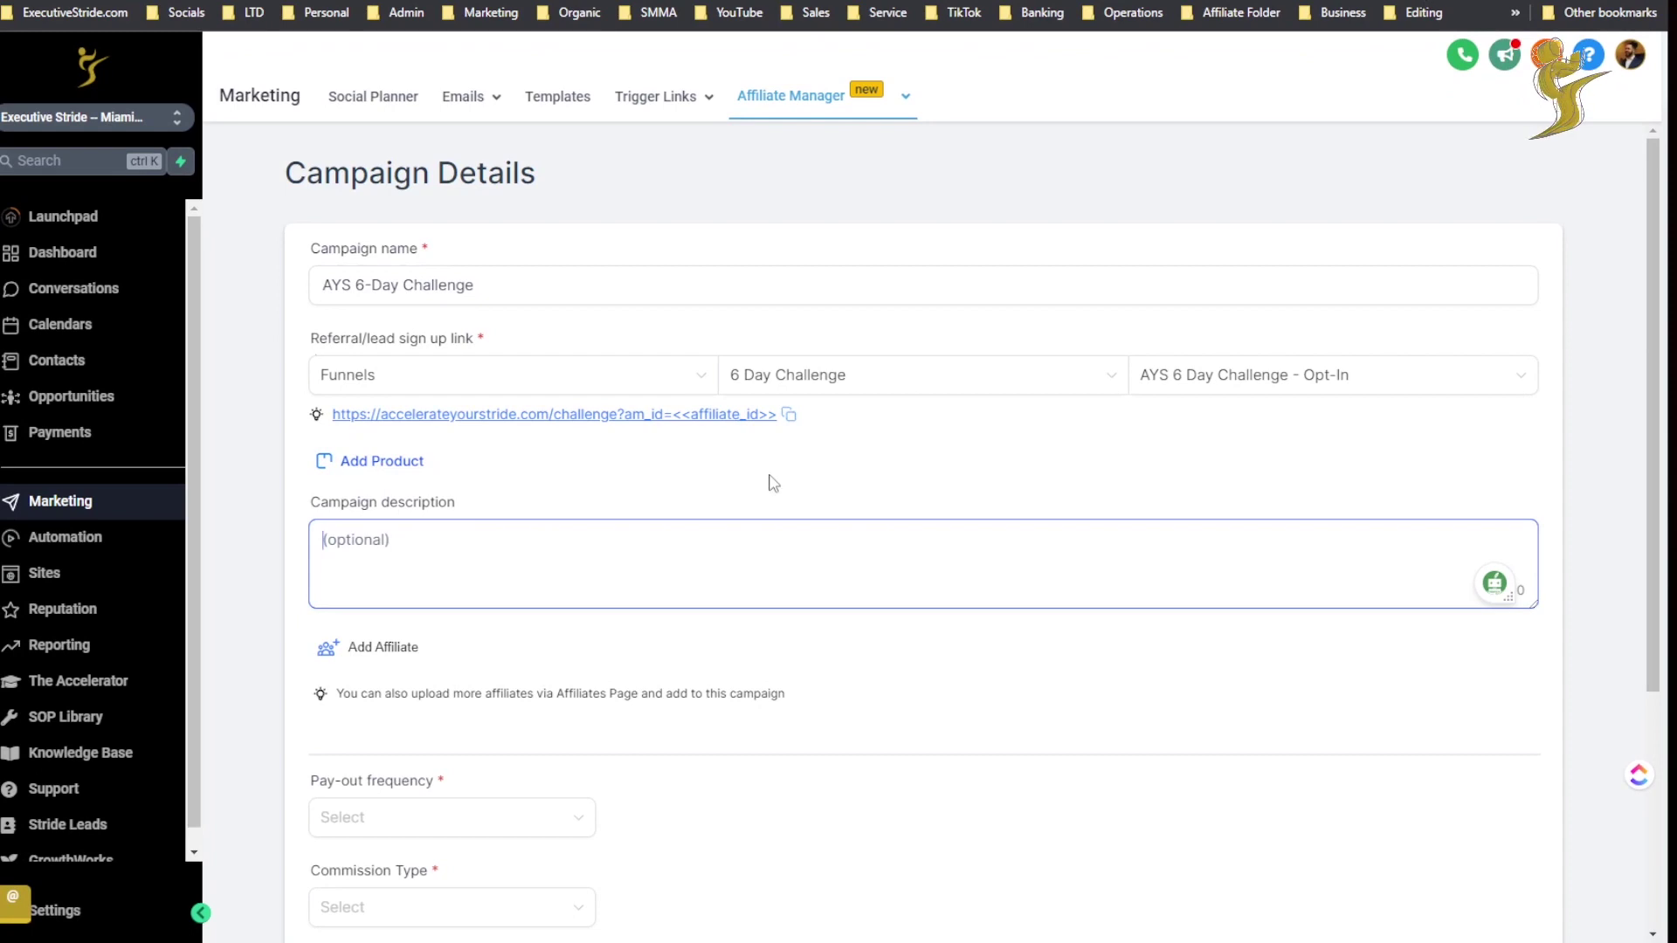
{"action": "scroll", "coordinate": [774, 483], "scroll_direction": "down", "scroll_amount": 3}
{"action": "left_click", "coordinate": [402, 387]}
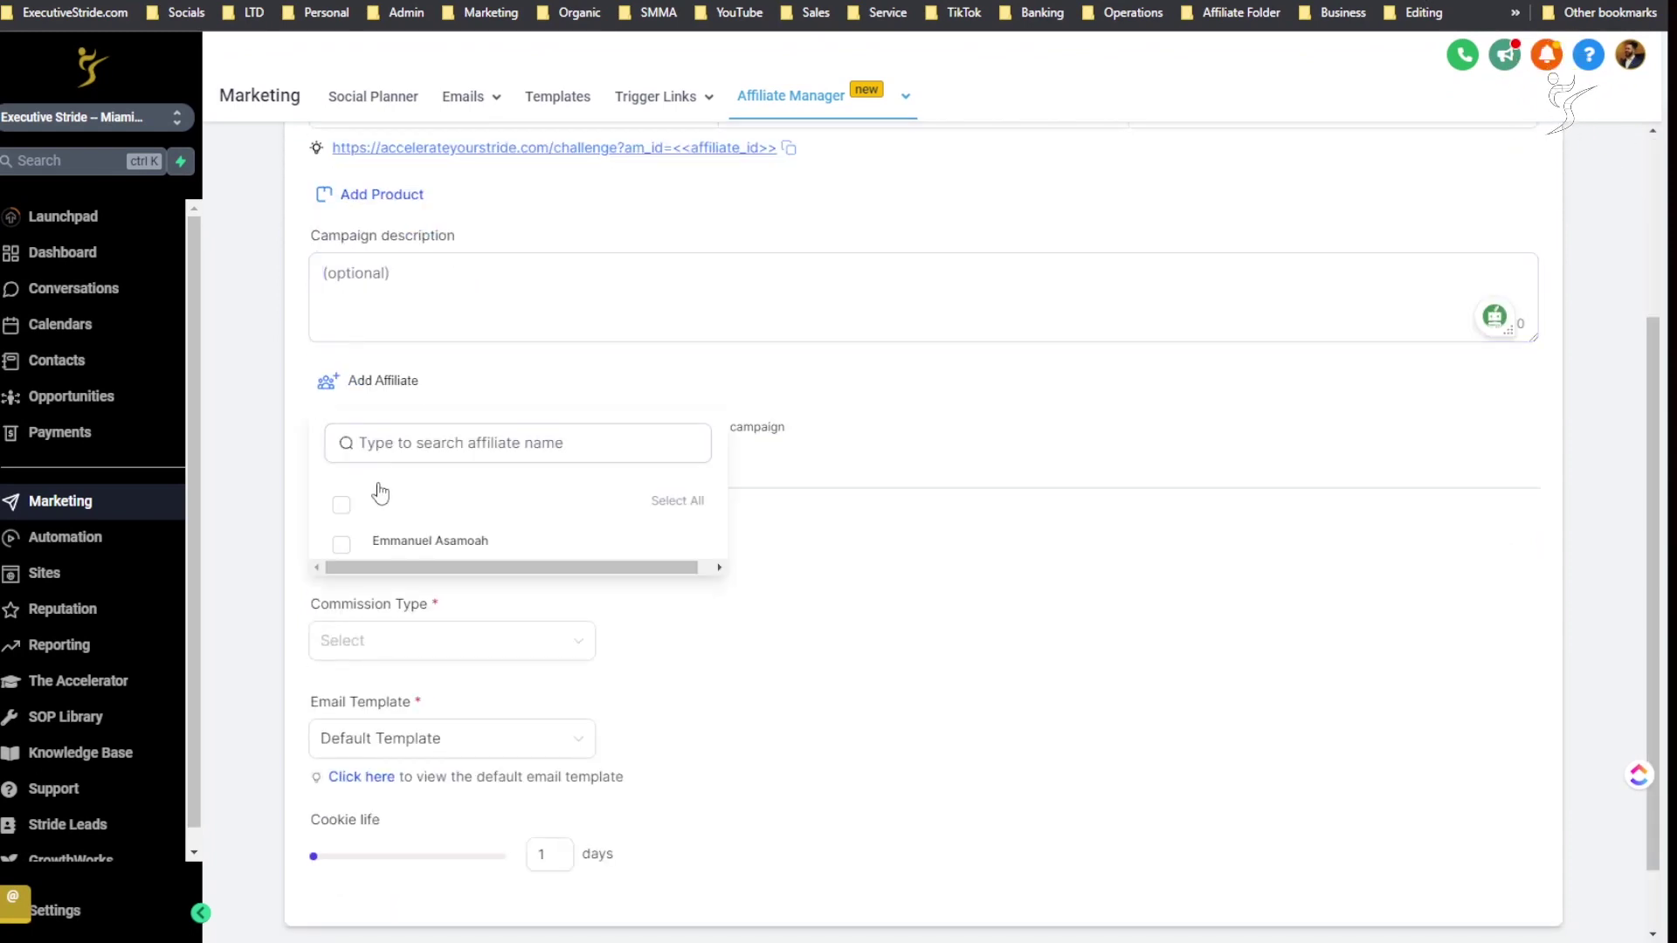
{"action": "left_click", "coordinate": [733, 566]}
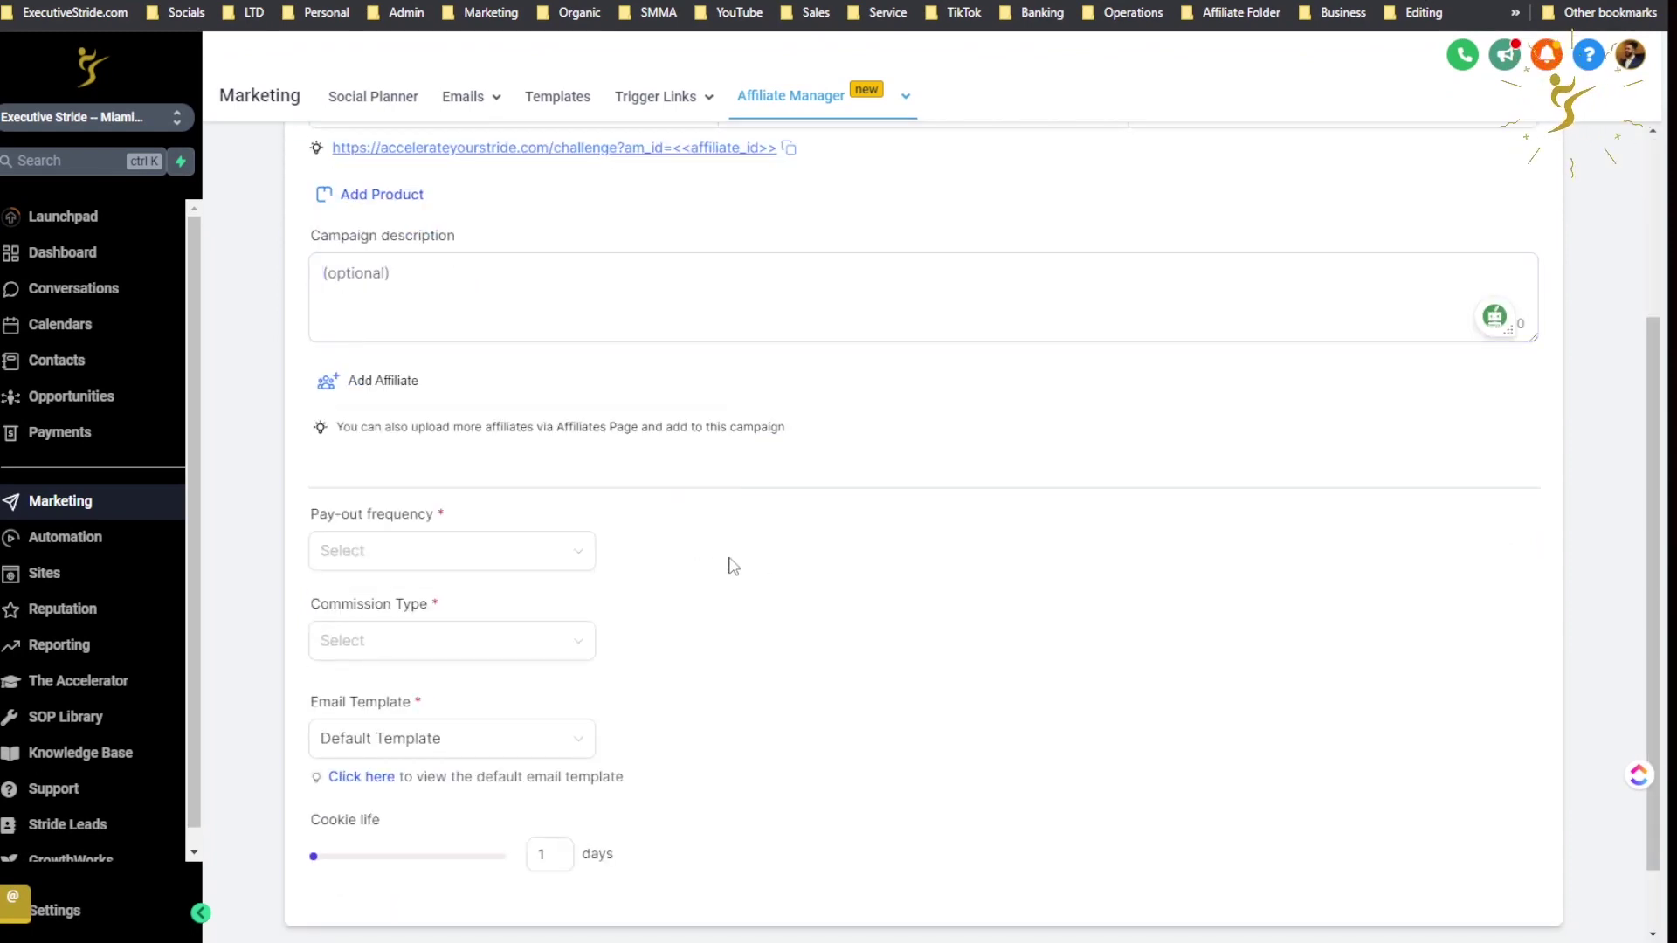
{"action": "left_click", "coordinate": [395, 390]}
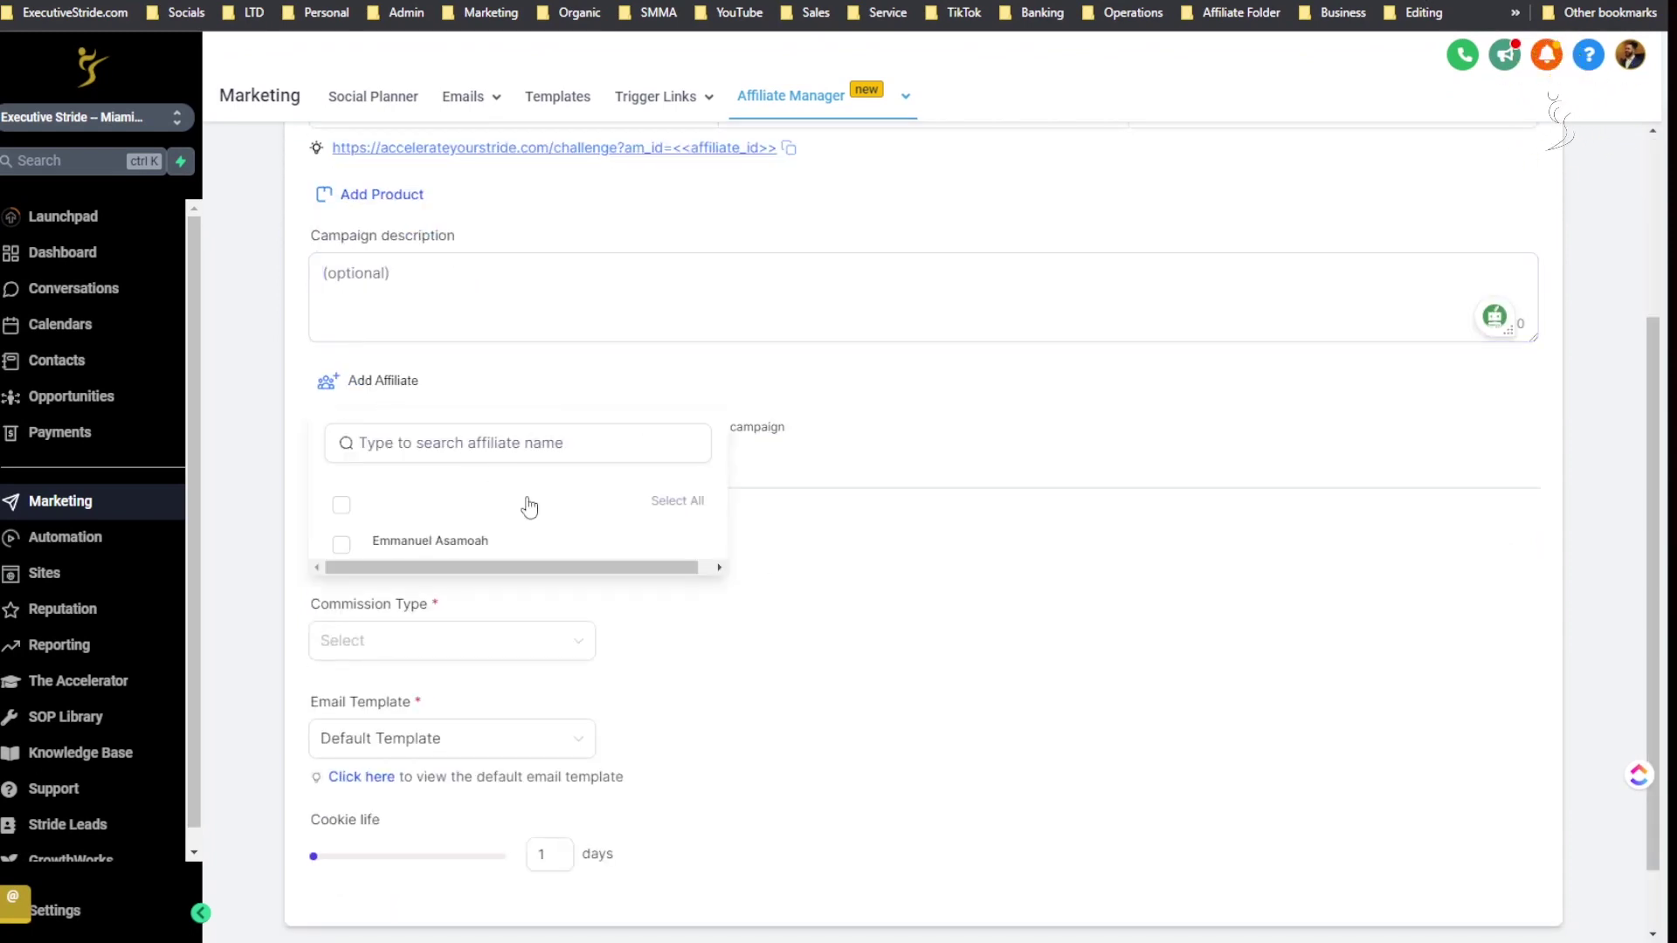
{"action": "left_click", "coordinate": [356, 506]}
{"action": "left_click", "coordinate": [842, 566]}
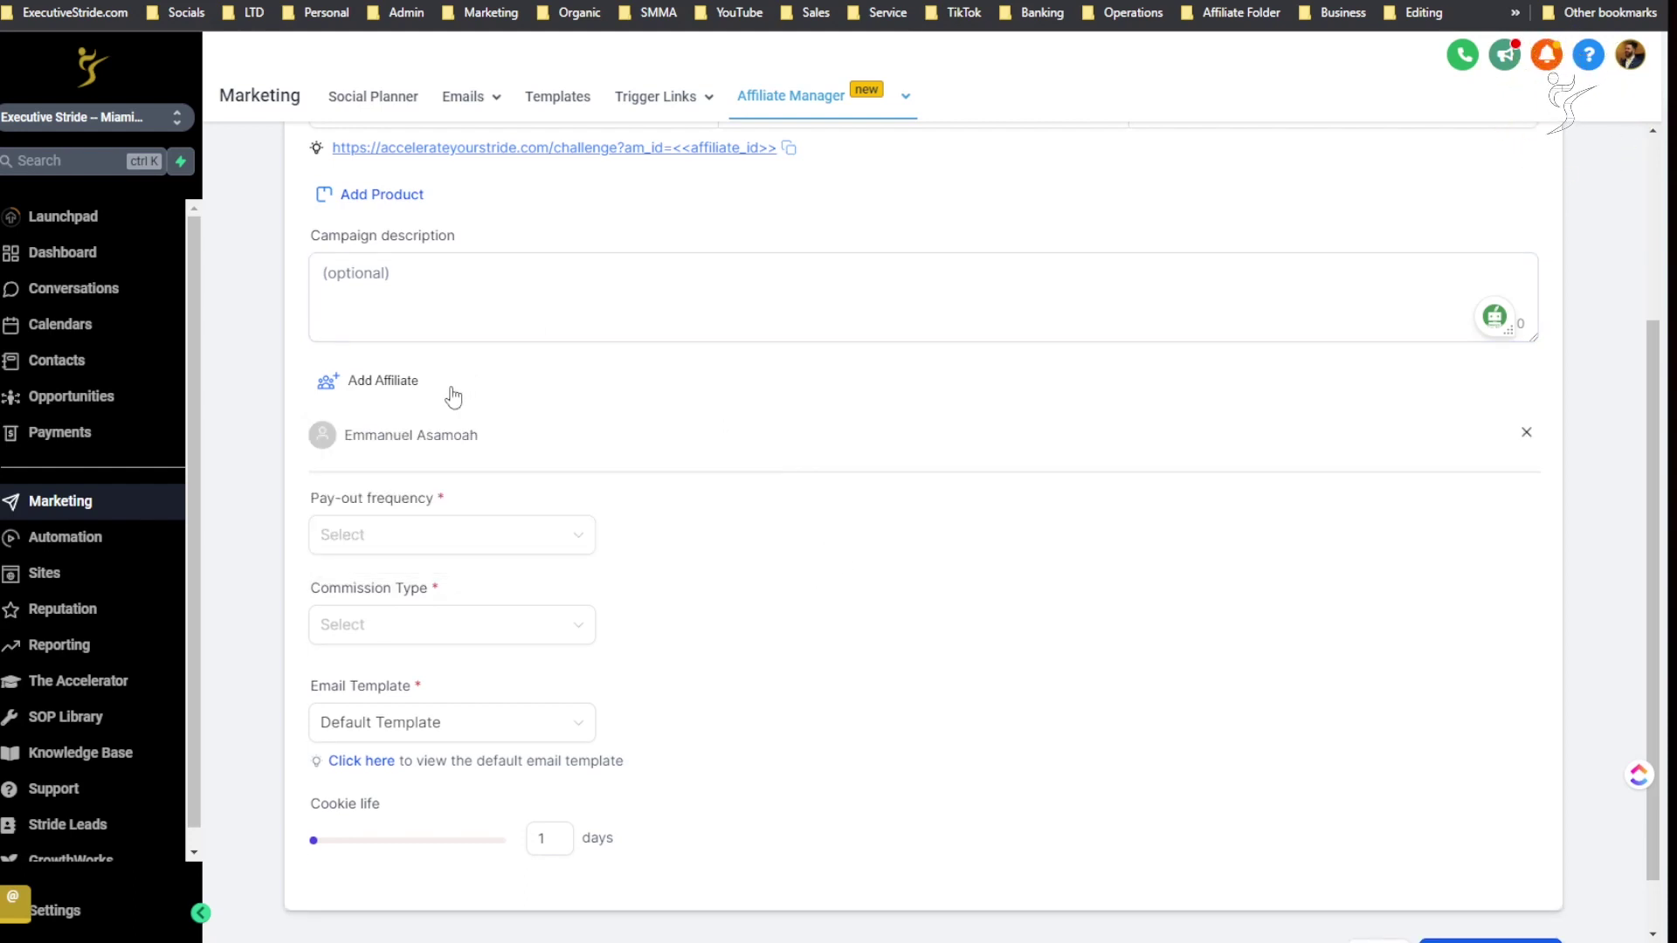
Set the pay-out frequency, trying Pay - 30, Pay - 15 and Pay - 60
{"action": "scroll", "coordinate": [1029, 494], "scroll_direction": "down", "scroll_amount": 1}
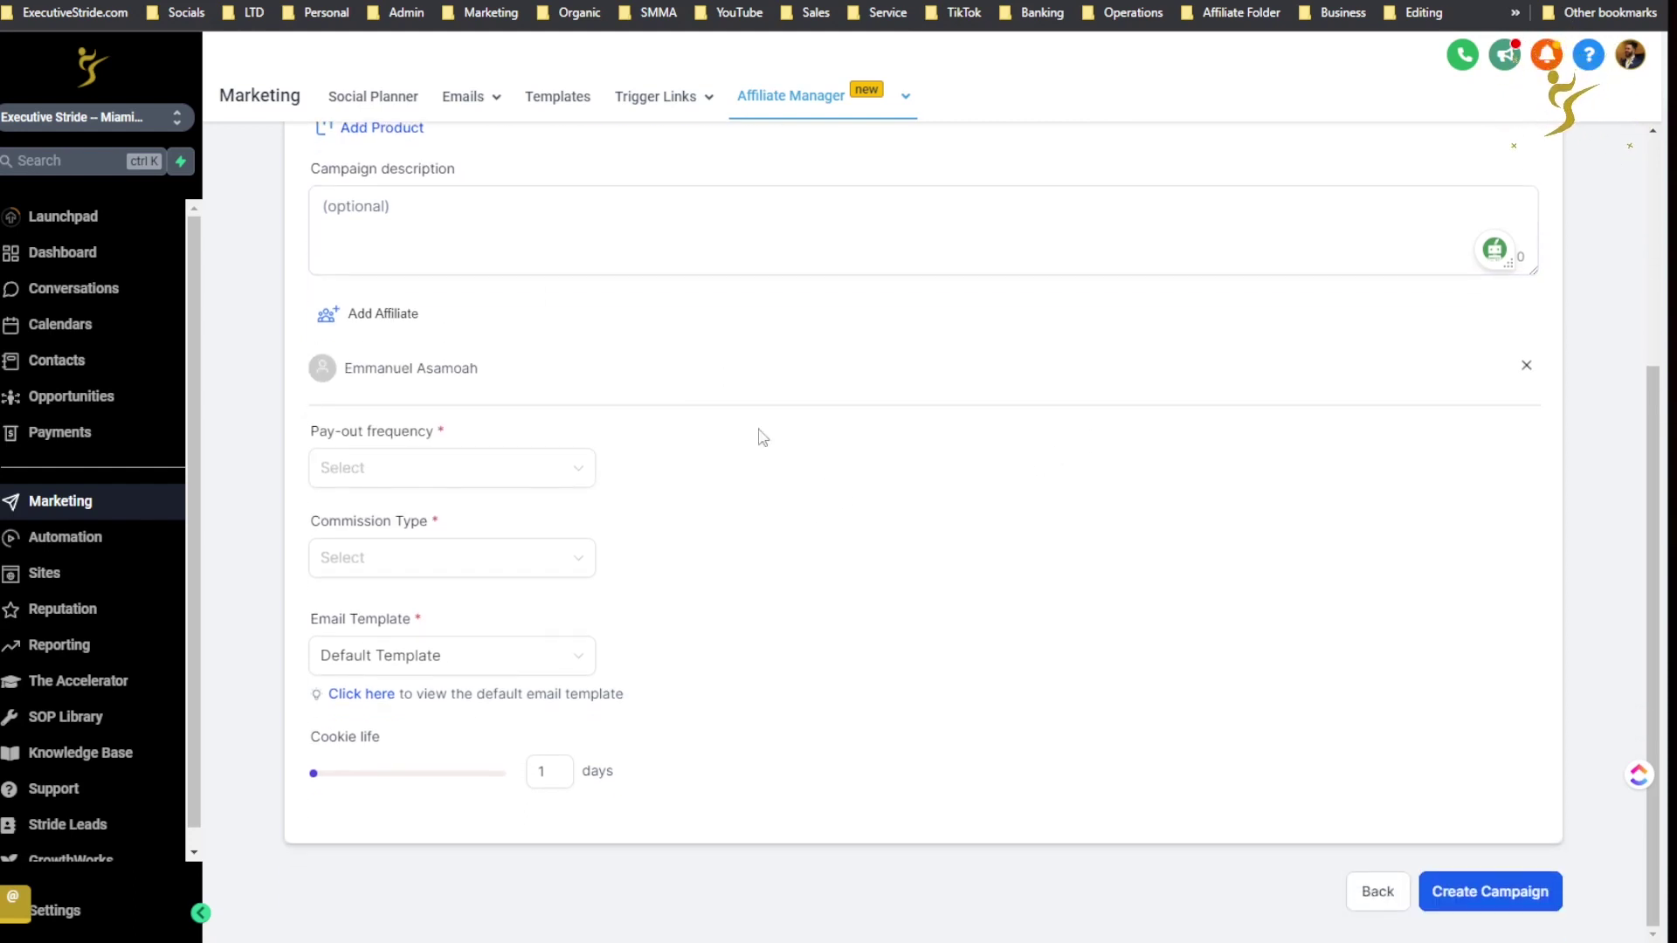
{"action": "left_click", "coordinate": [428, 480]}
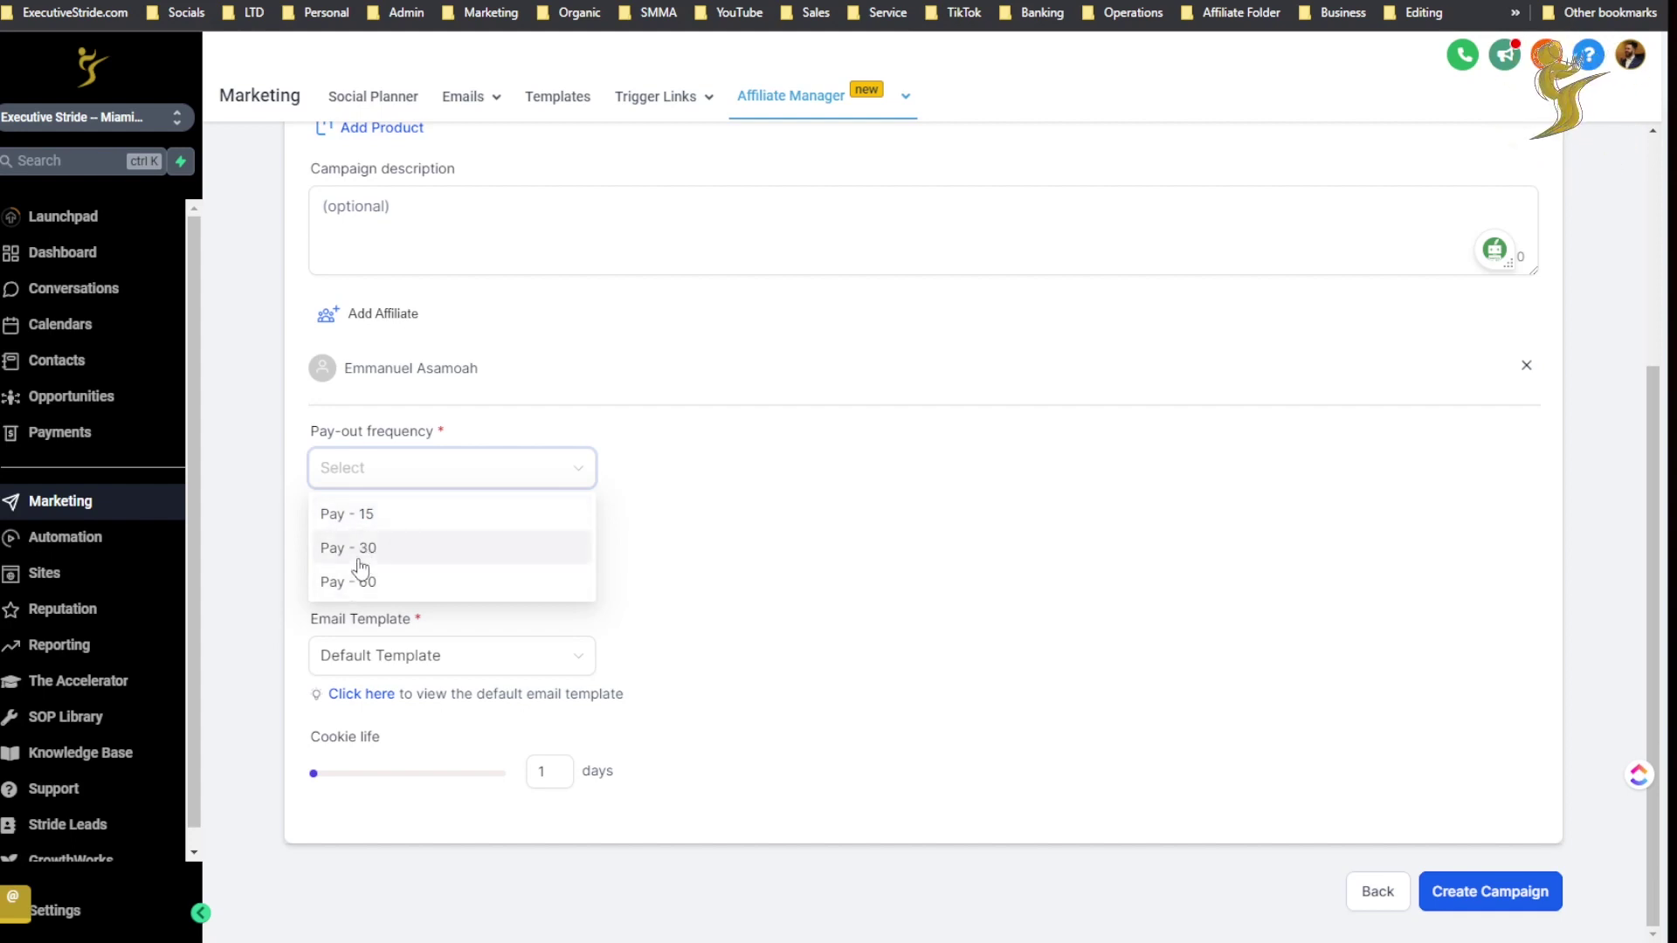
{"action": "left_click", "coordinate": [354, 550]}
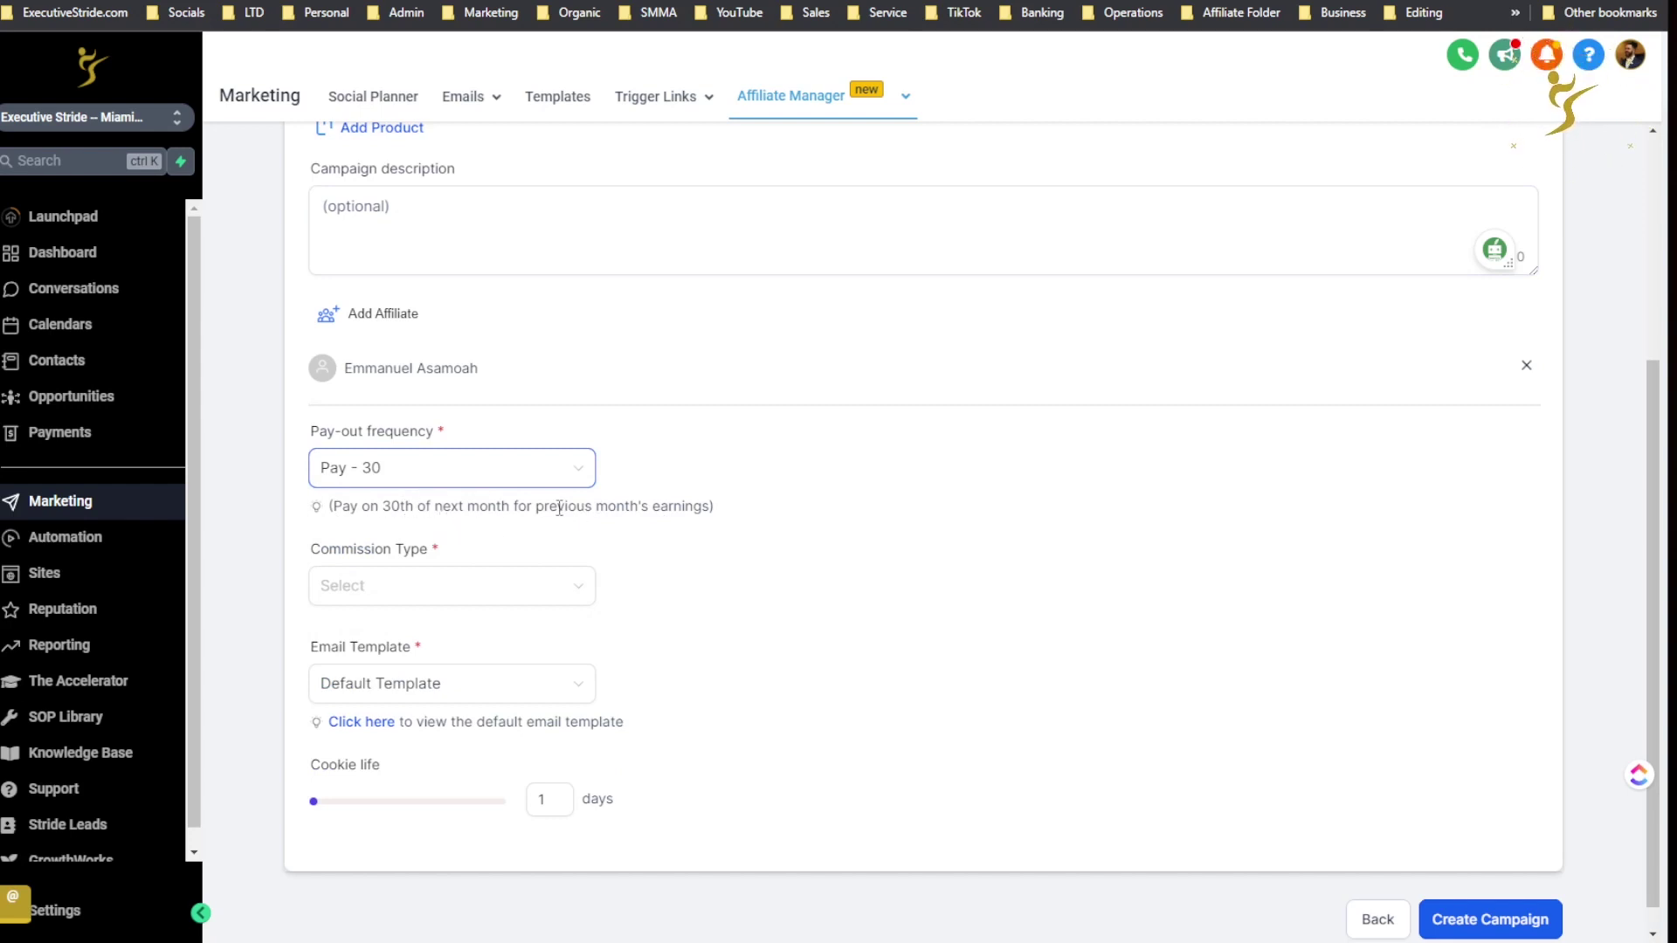
{"action": "left_click", "coordinate": [524, 471]}
{"action": "left_click", "coordinate": [518, 515]}
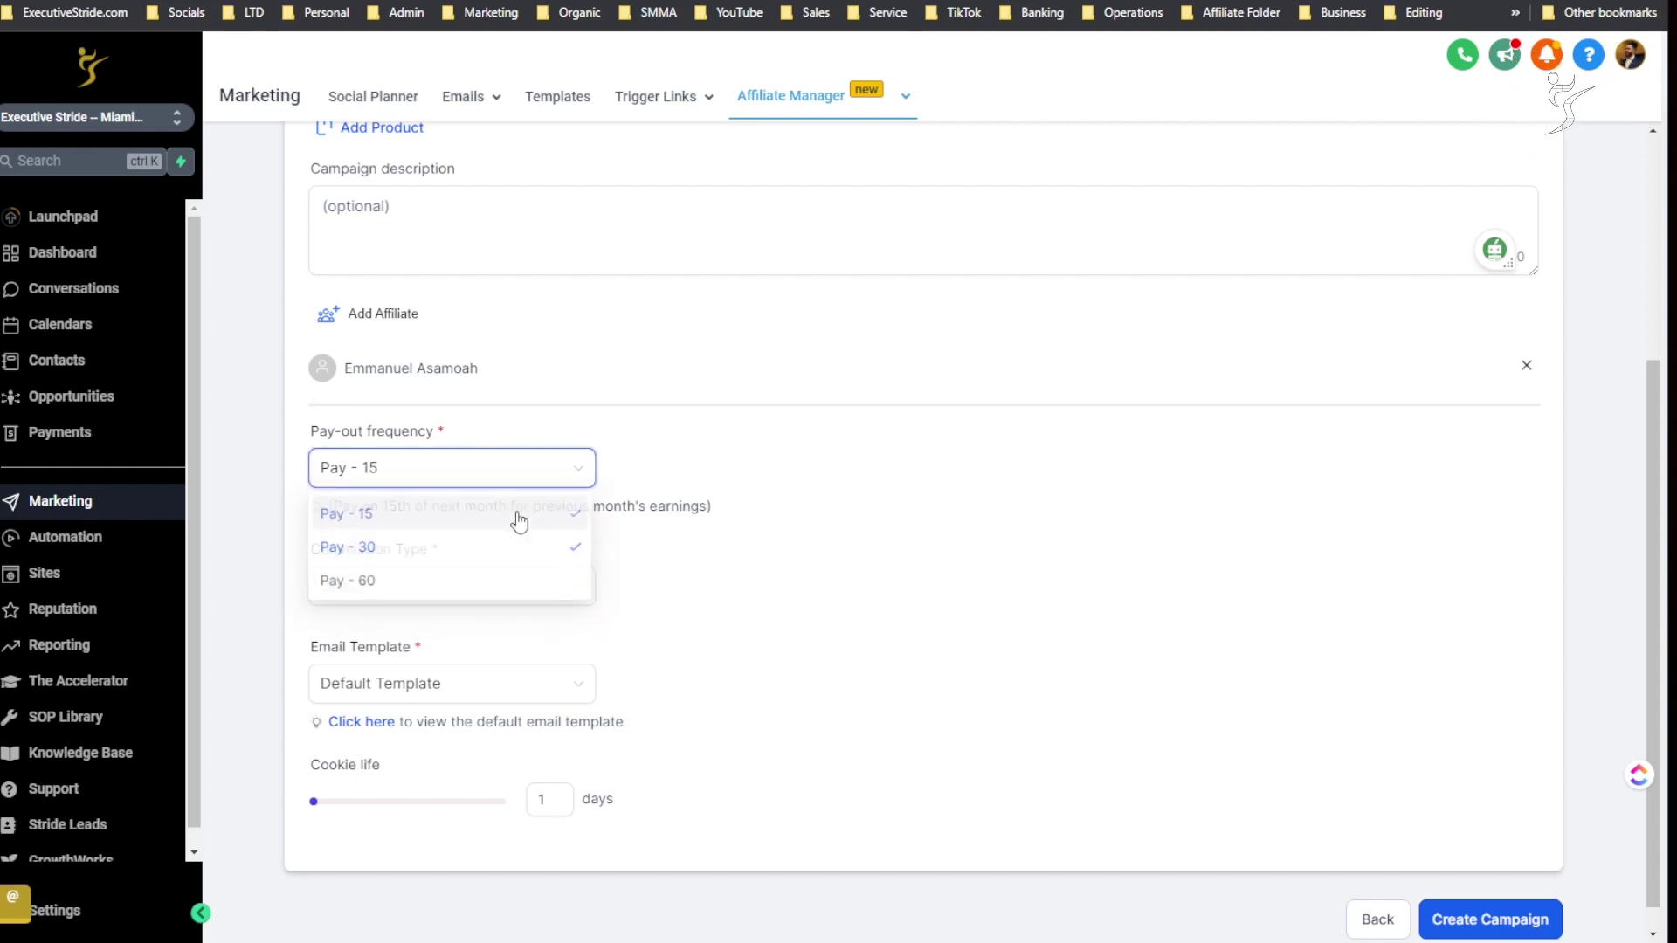
{"action": "left_click", "coordinate": [476, 477]}
{"action": "left_click", "coordinate": [455, 581]}
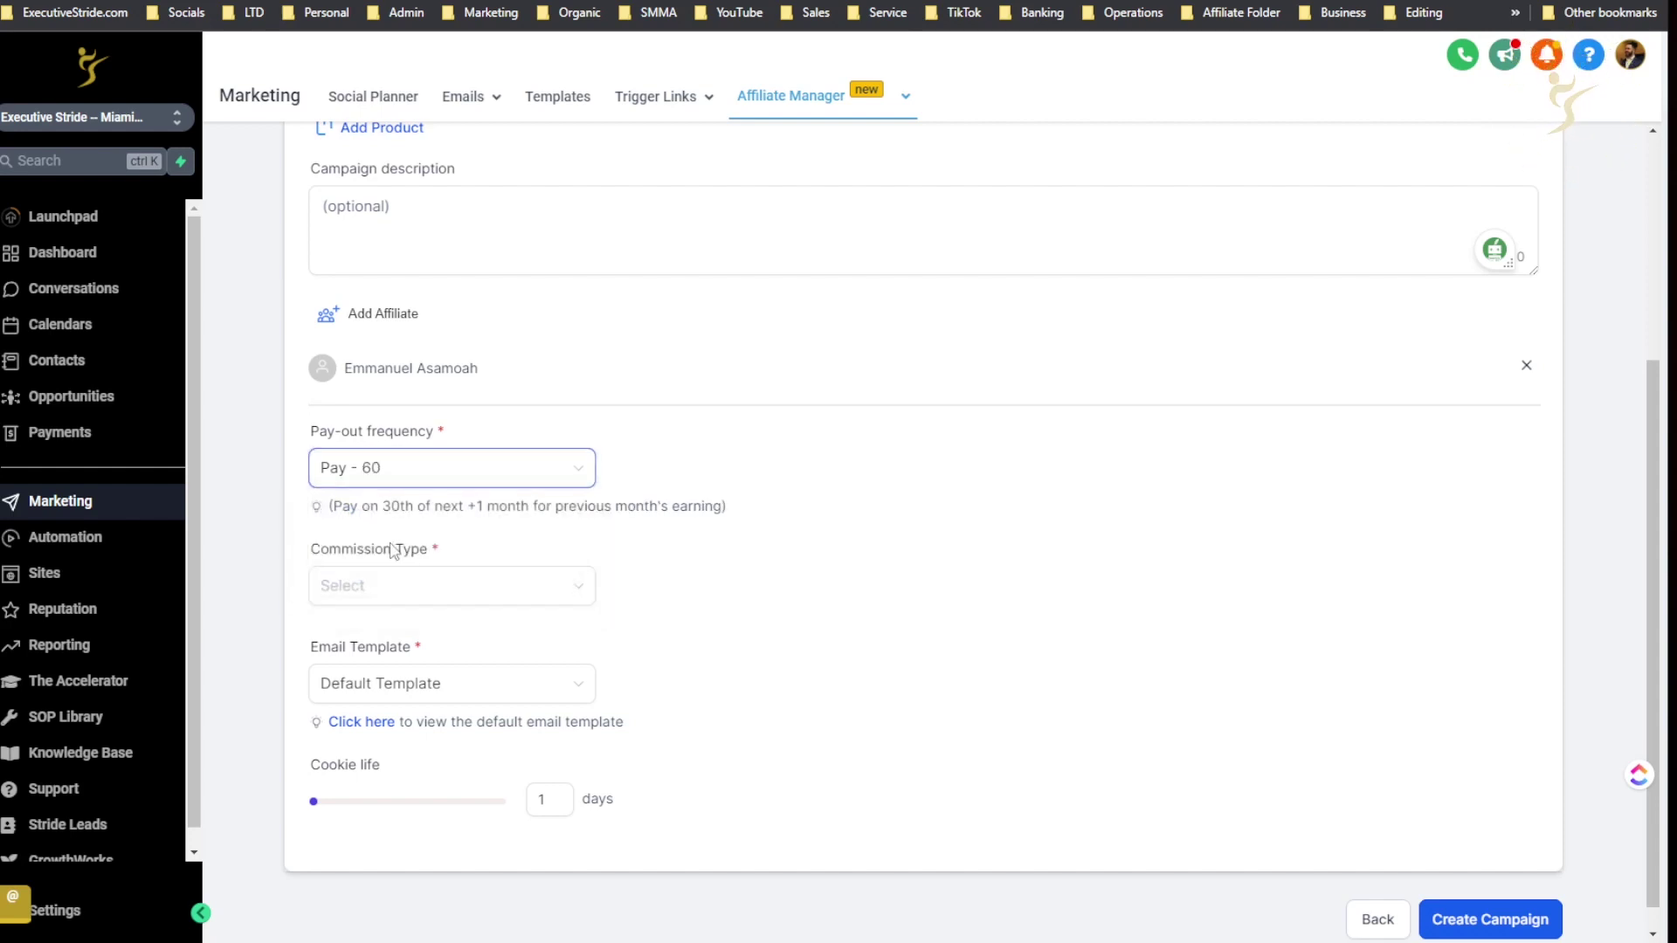
{"action": "mouse_move", "coordinate": [539, 506]}
{"action": "left_mouse_down"}
{"action": "mouse_move", "coordinate": [1134, 559]}
{"action": "mouse_move", "coordinate": [795, 499]}
{"action": "left_mouse_up"}
{"action": "left_click", "coordinate": [797, 502]}
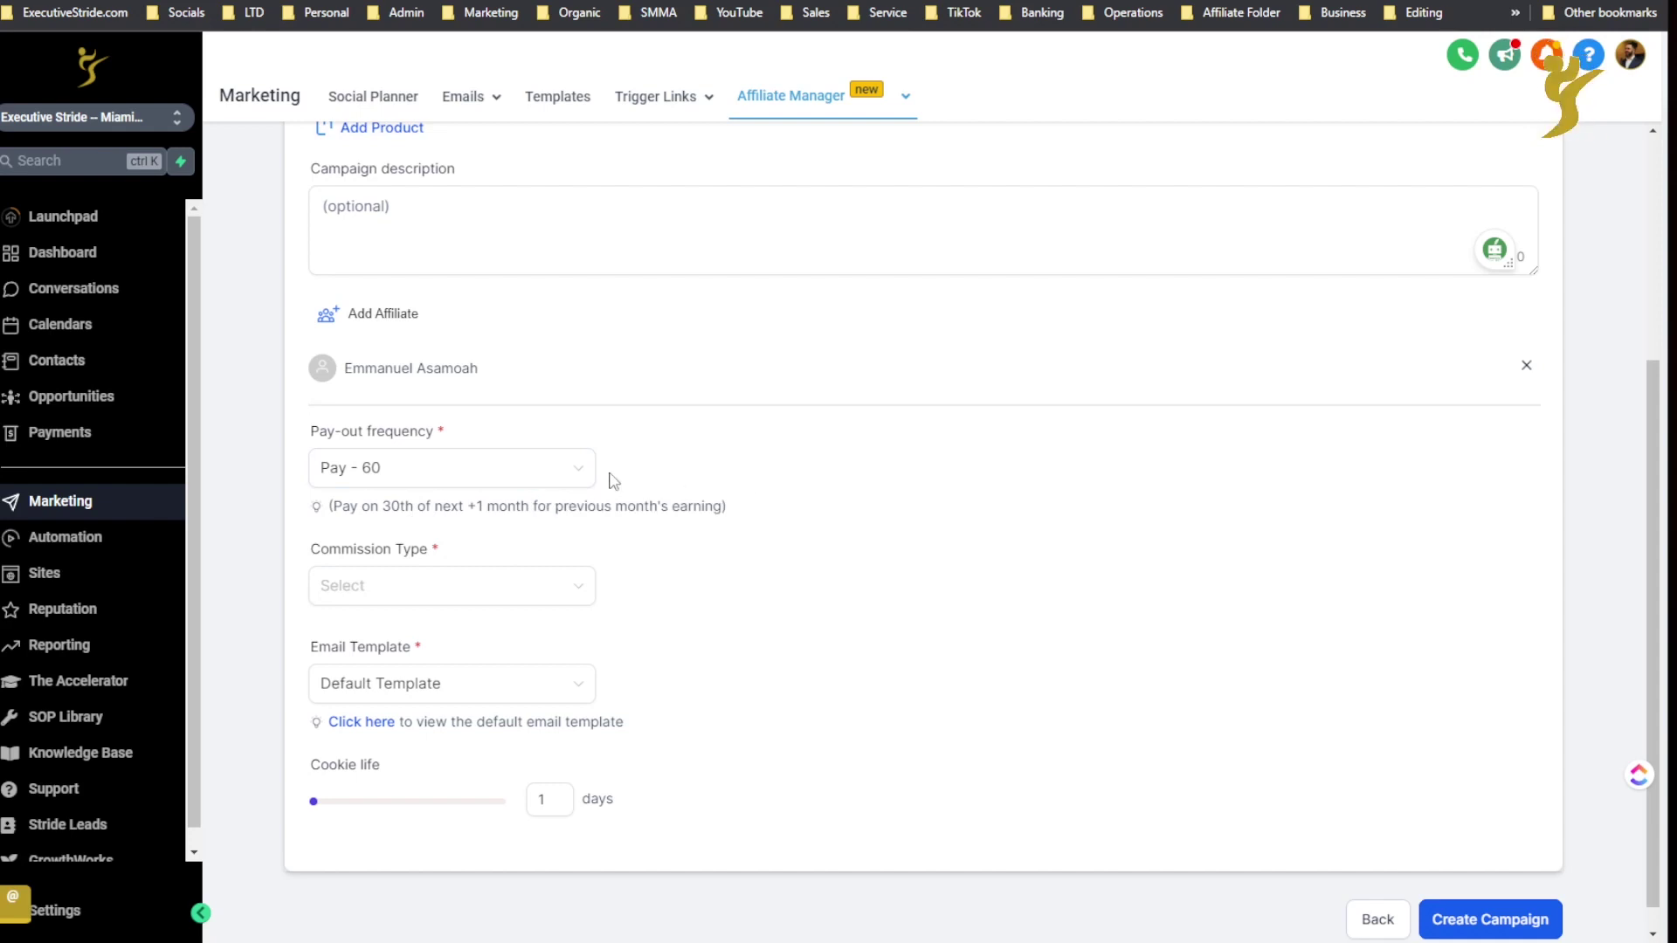
{"action": "left_click", "coordinate": [584, 483]}
Restore the Pay - 30 pay-out frequency and enter a trial Percentage Commission amount
{"action": "left_click", "coordinate": [535, 547]}
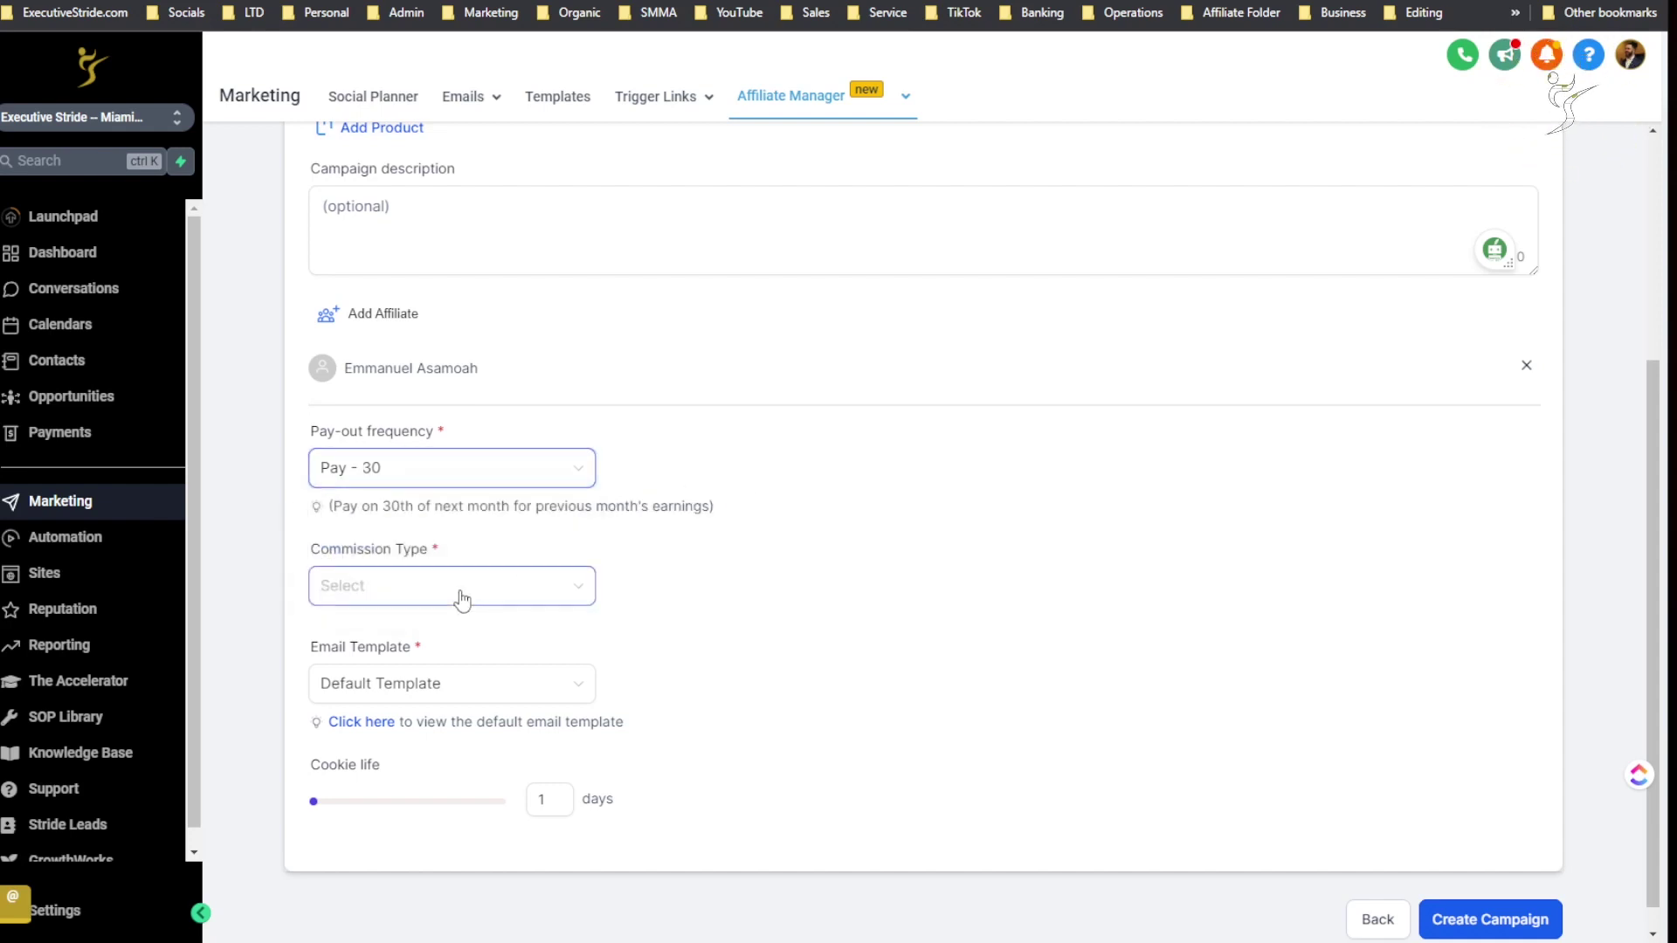
{"action": "left_click", "coordinate": [459, 593]}
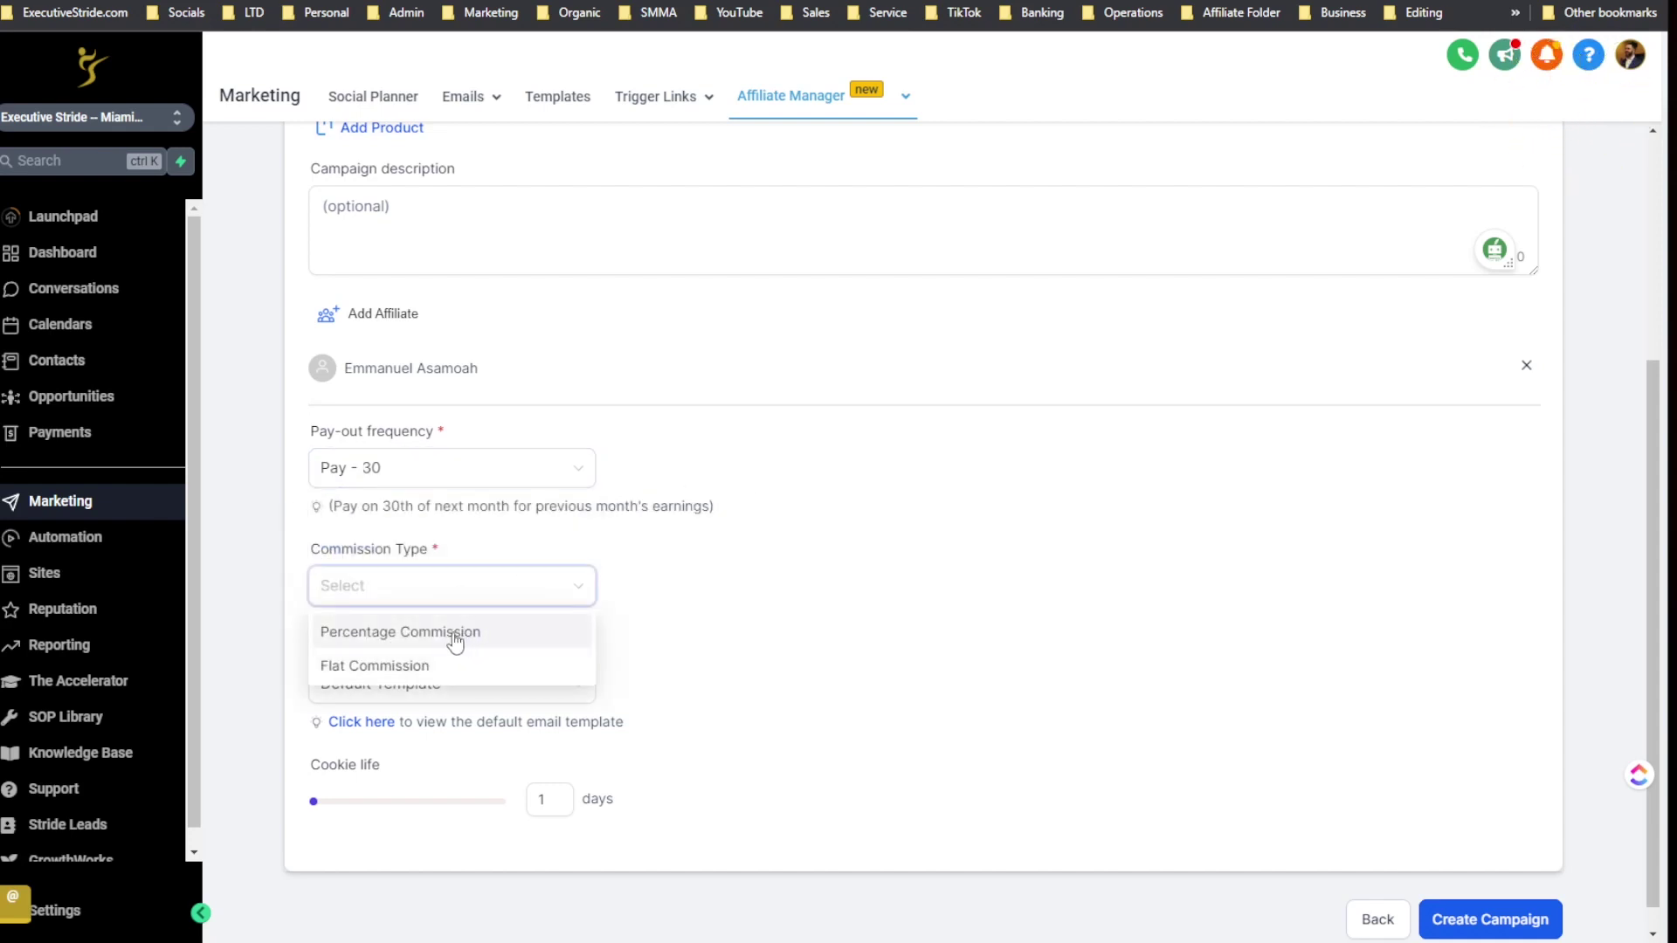
{"action": "left_click", "coordinate": [412, 641]}
{"action": "left_click", "coordinate": [730, 577]}
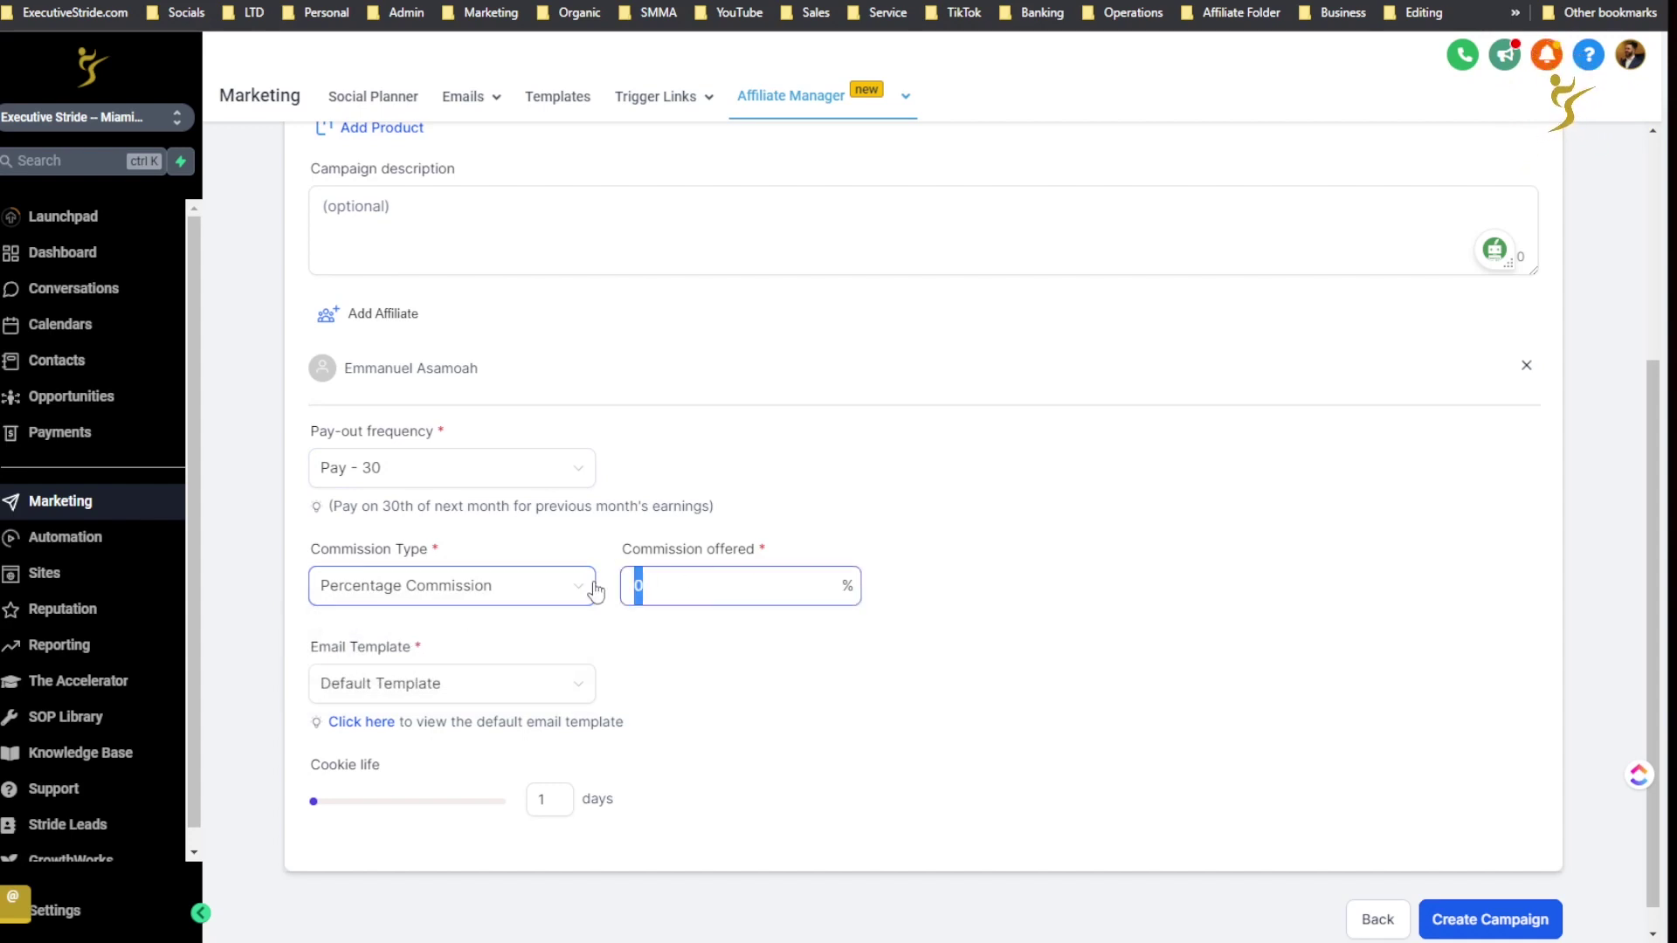
{"action": "type", "text": "1"}
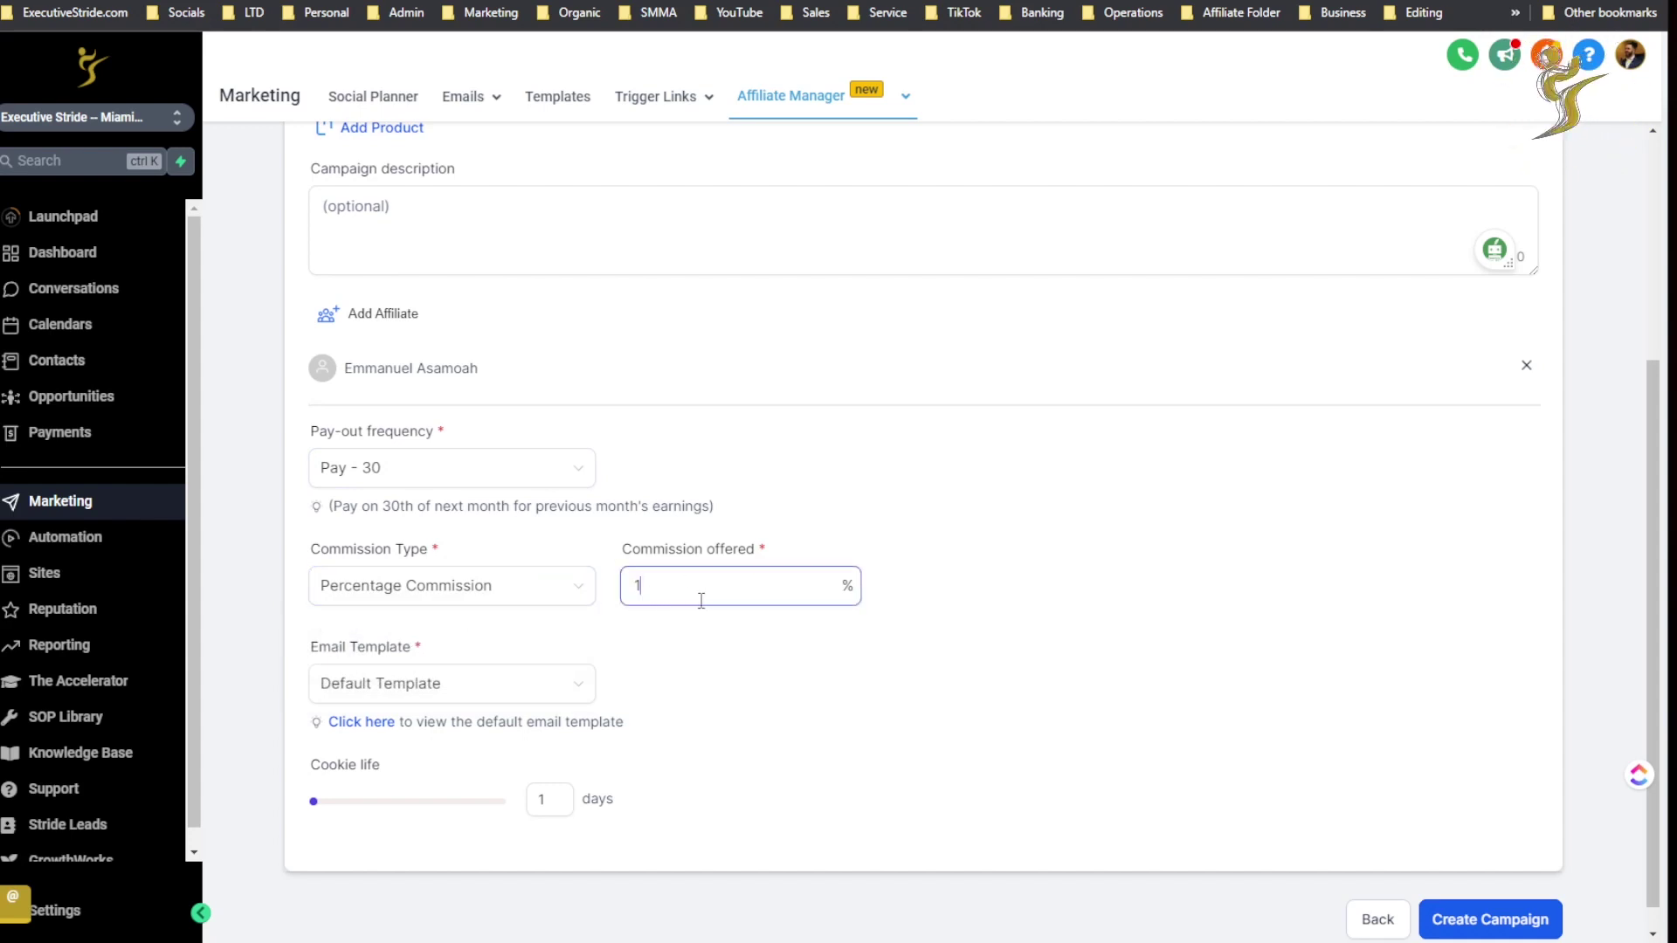
{"action": "key", "text": "BackSpace"}
{"action": "type", "text": "5"}
{"action": "left_click_drag", "start_coordinate": [725, 581], "coordinate": [617, 612]}
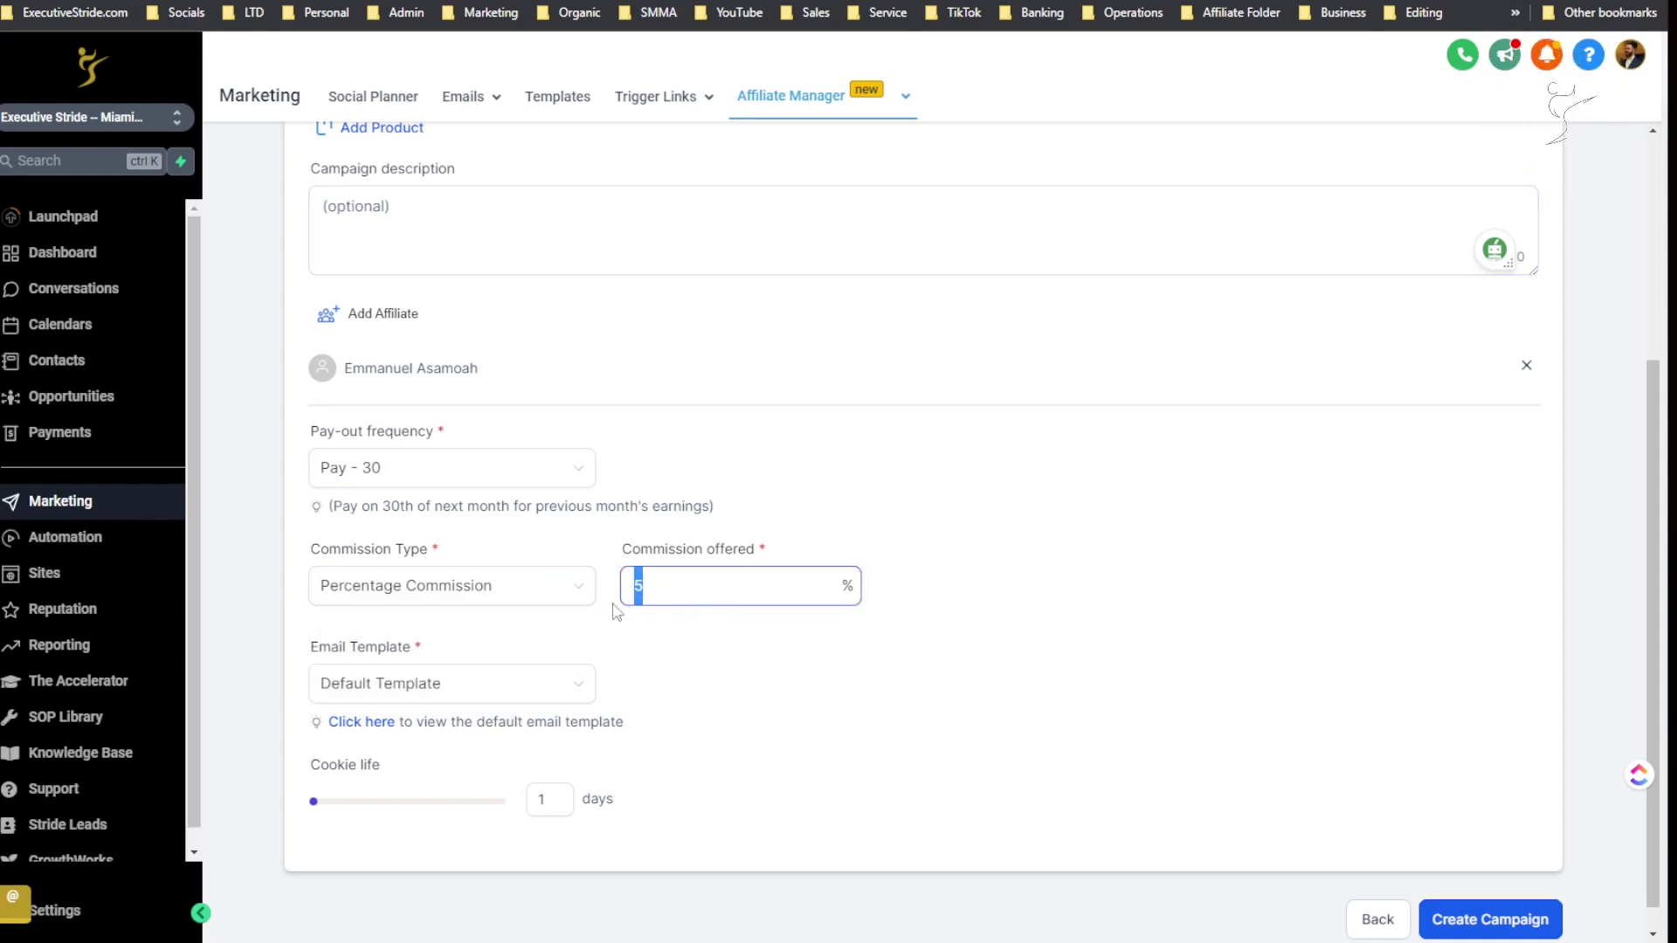
{"action": "type", "text": "1"}
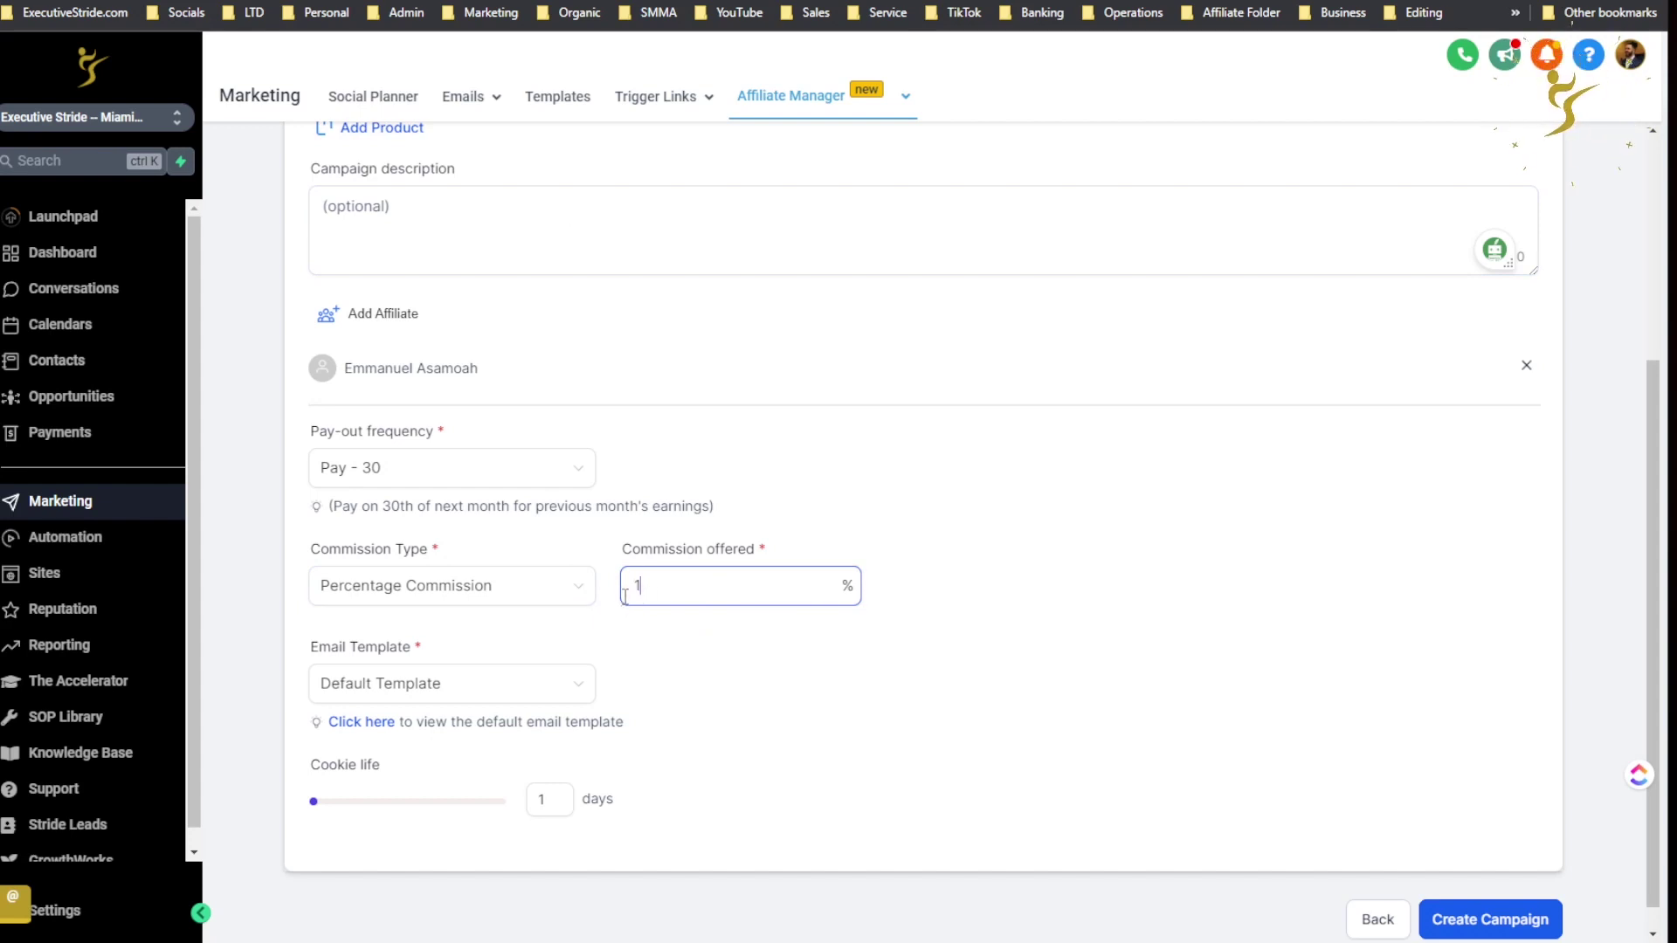
Try a Flat Commission, testing amounts of 50 and 100 before clearing them
{"action": "left_click", "coordinate": [585, 587]}
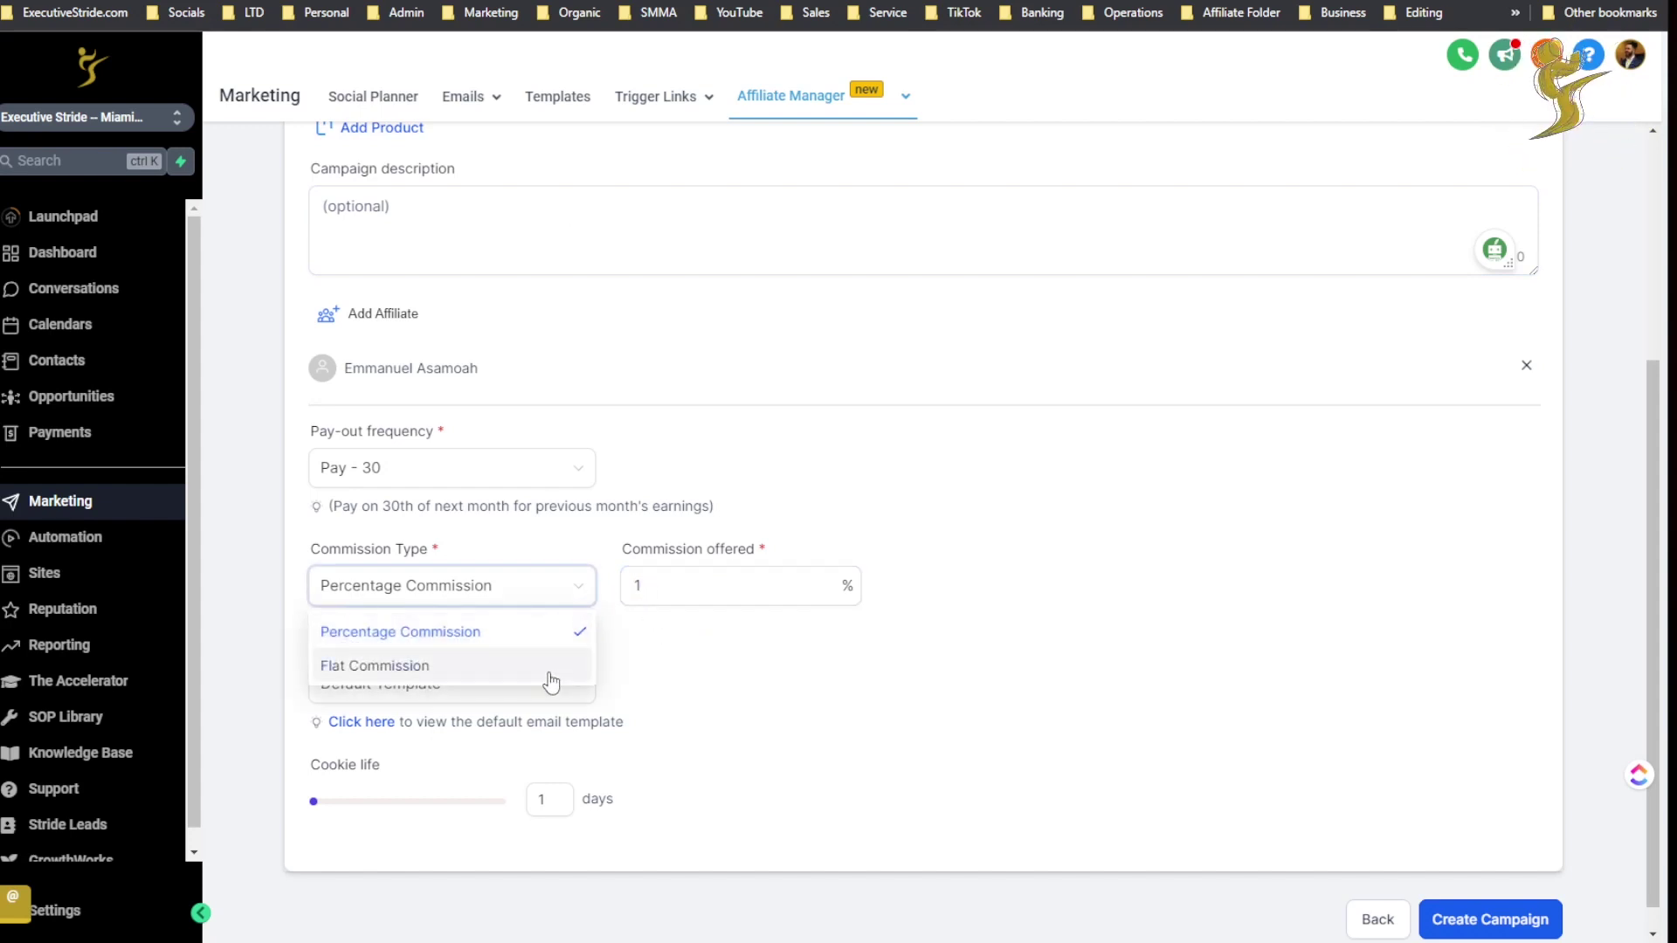
{"action": "left_click", "coordinate": [551, 679]}
{"action": "left_click", "coordinate": [655, 588]}
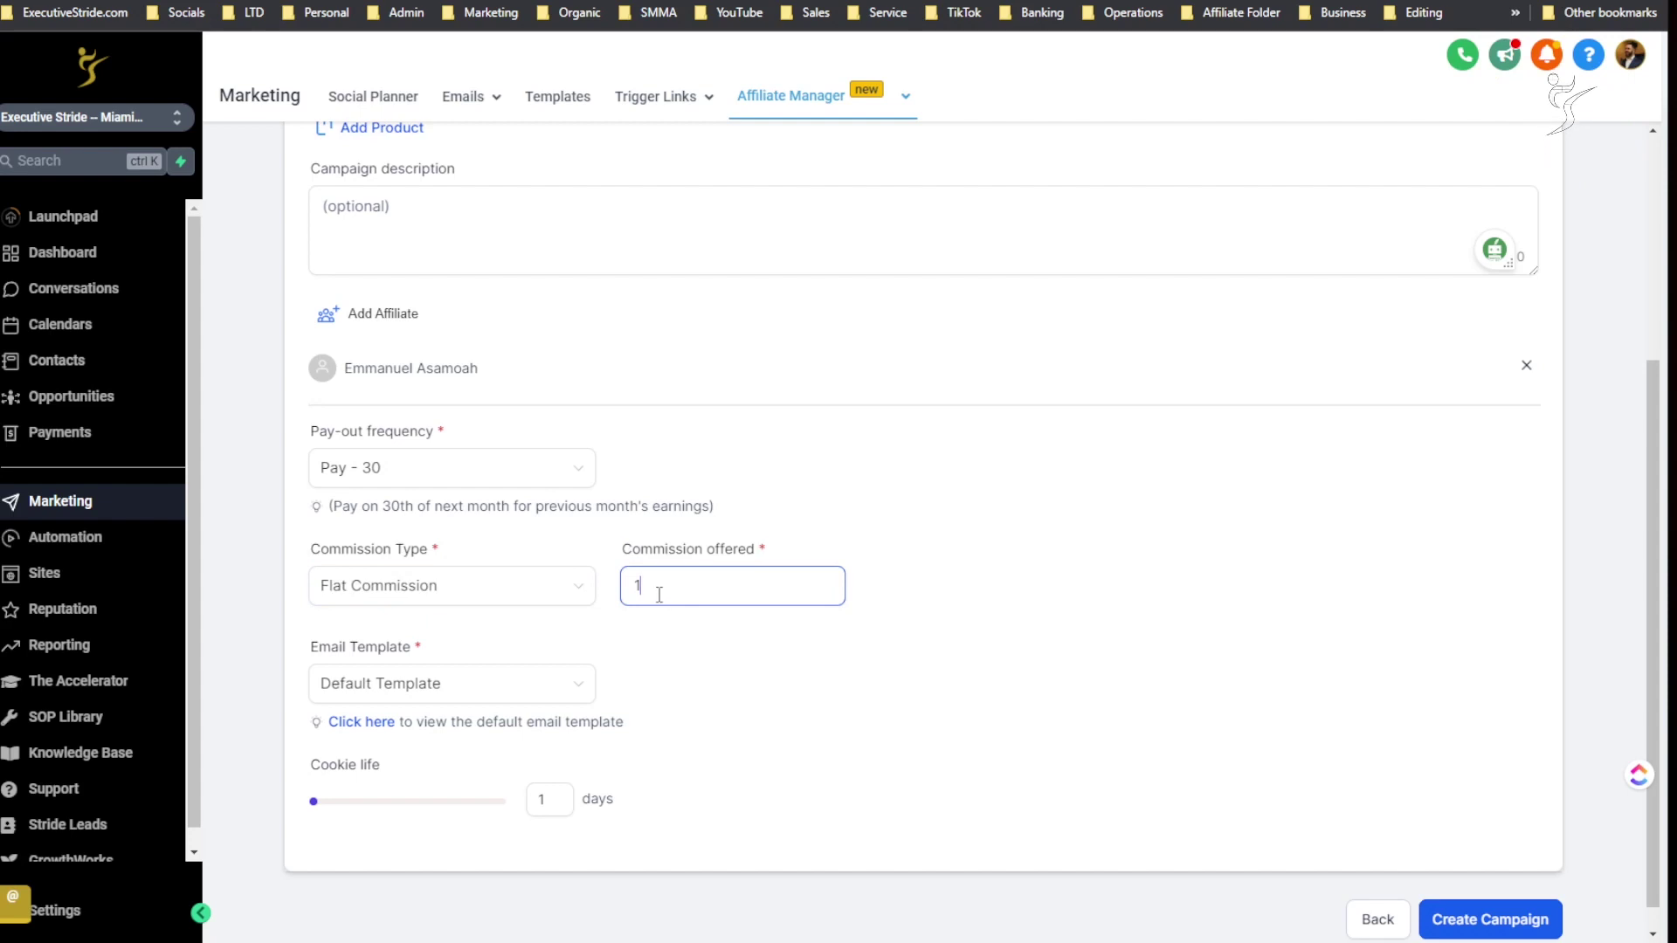
{"action": "left_click_drag", "start_coordinate": [655, 588], "coordinate": [633, 601]}
{"action": "key", "text": "BackSpace"}
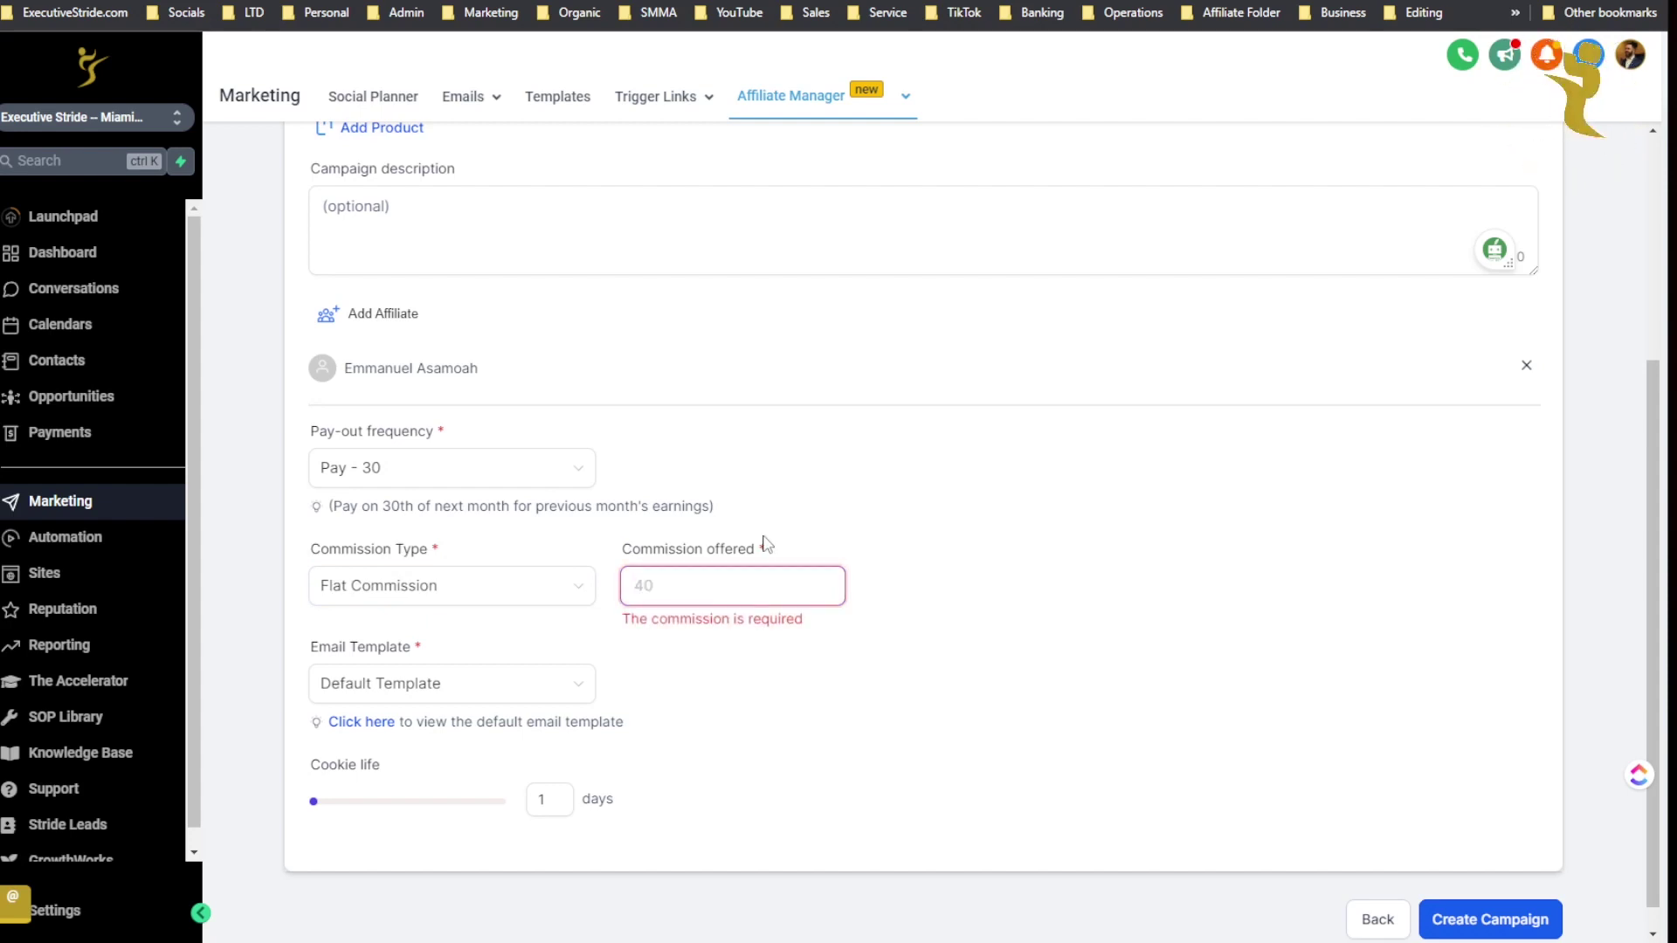
{"action": "type", "text": "5"}
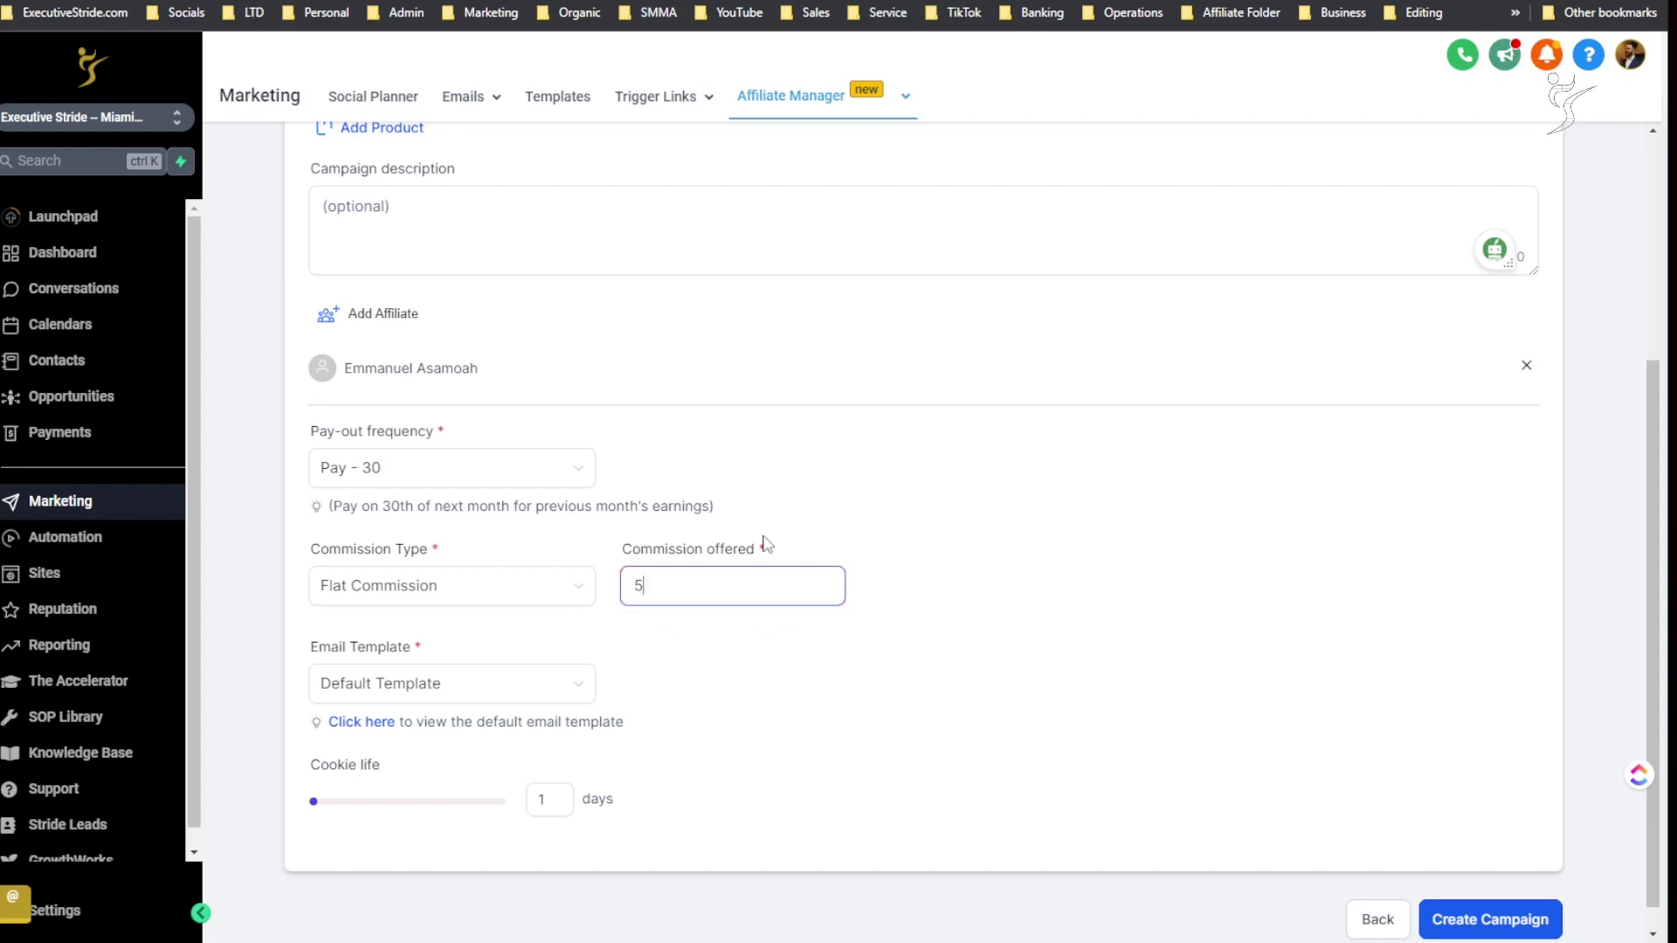
{"action": "key", "text": "BackSpace"}
{"action": "type", "text": "100"}
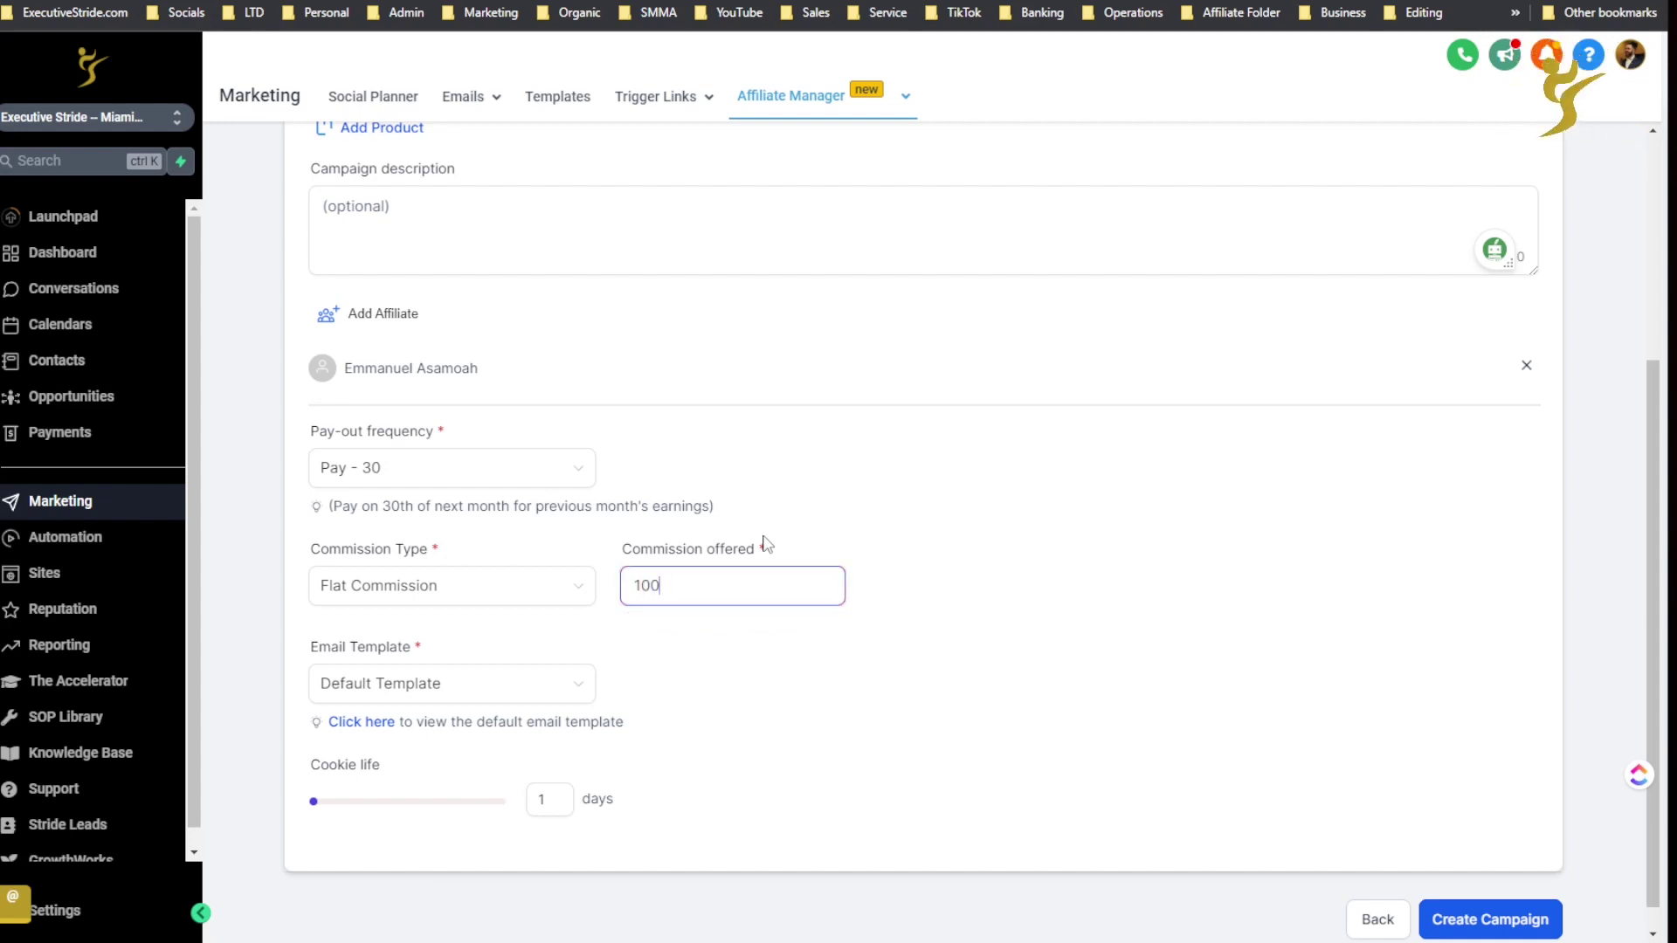
{"action": "key", "text": "BackSpace"}
{"action": "key", "text": "BackSpace"}
{"action": "key", "text": "BackSpace"}
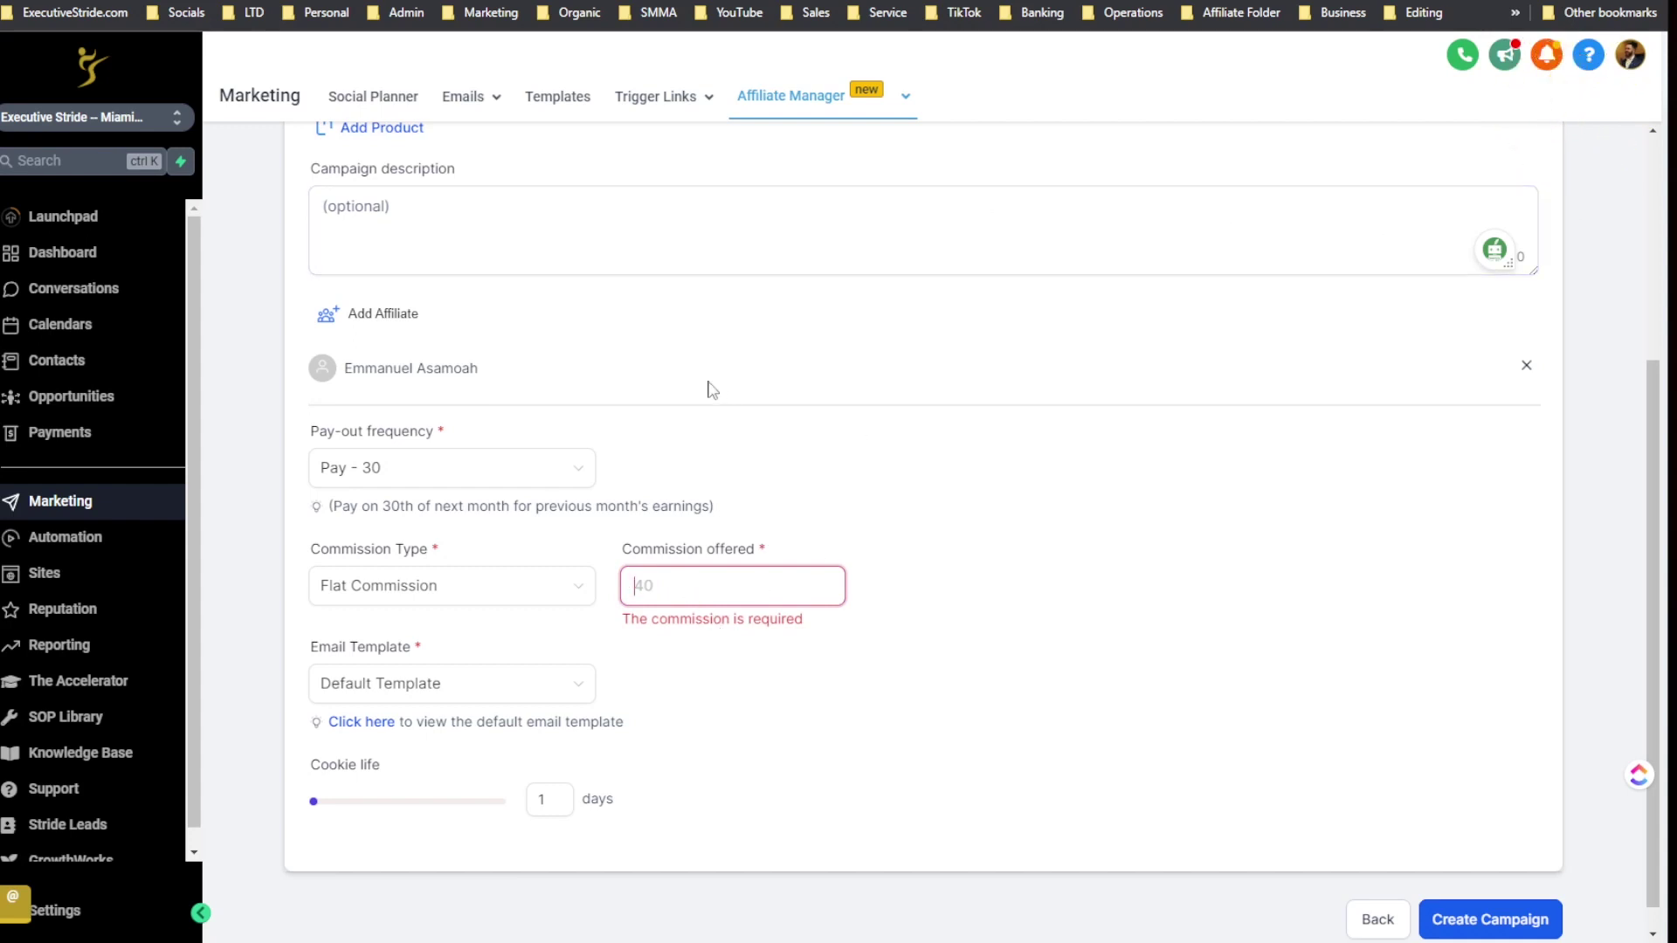
{"action": "left_click", "coordinate": [482, 587]}
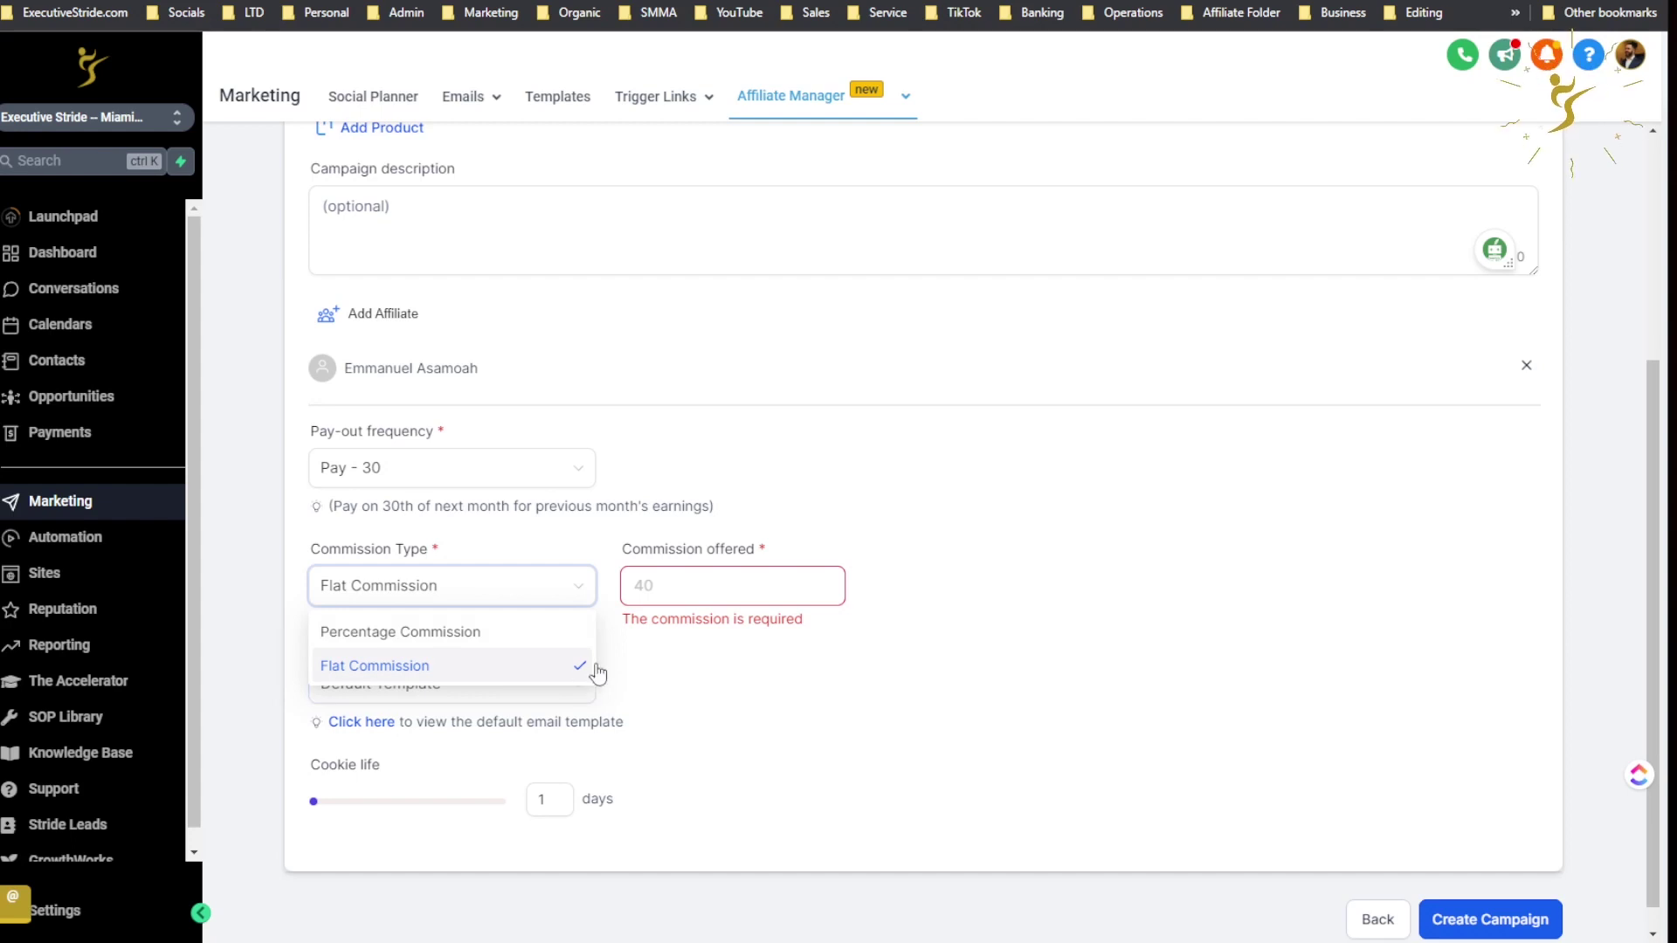
{"action": "left_click", "coordinate": [641, 653]}
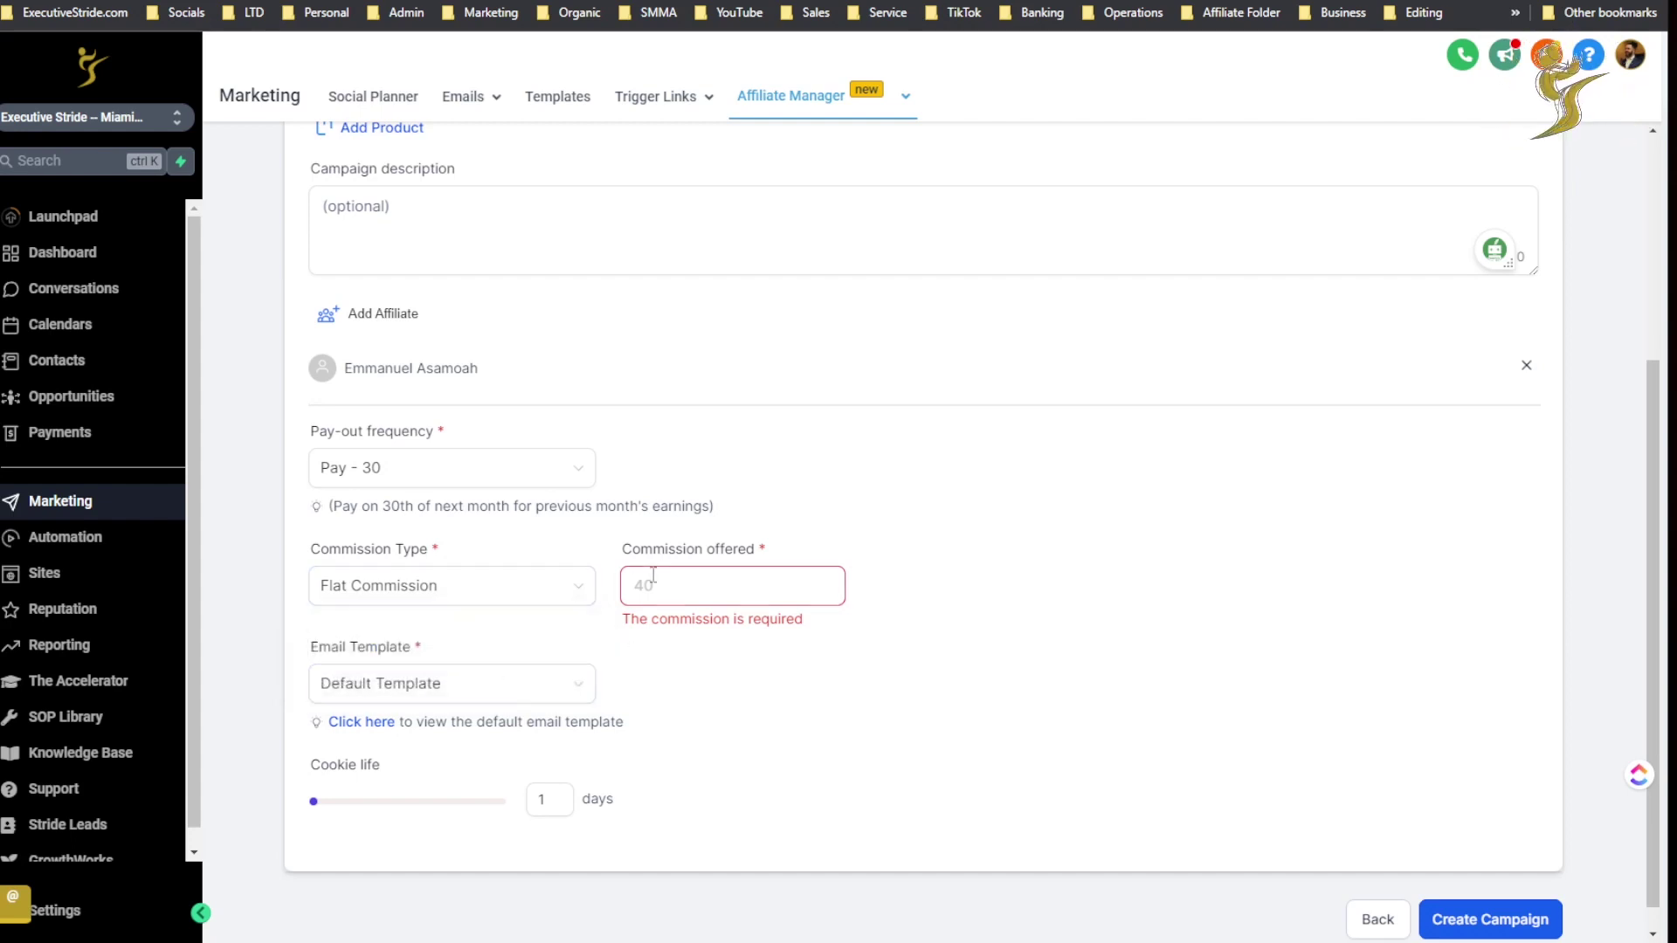
Switch back to Percentage Commission and set the commission offered to 5%
{"action": "left_click", "coordinate": [554, 594]}
{"action": "left_click", "coordinate": [410, 629]}
{"action": "left_click", "coordinate": [715, 601]}
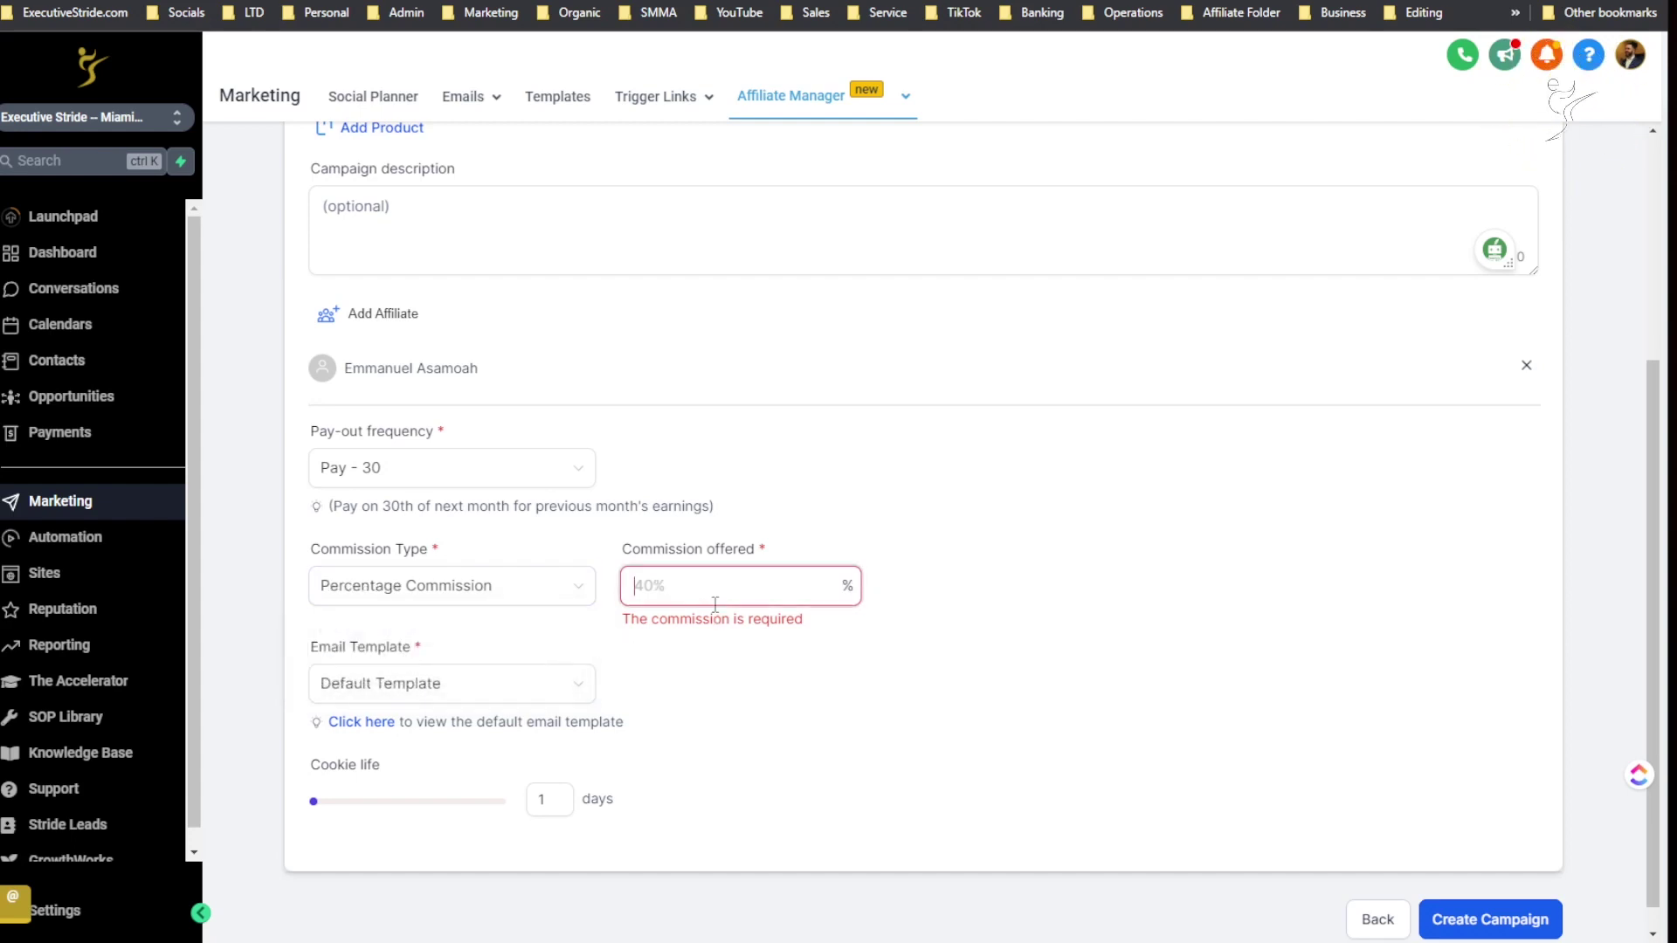
{"action": "type", "text": "5"}
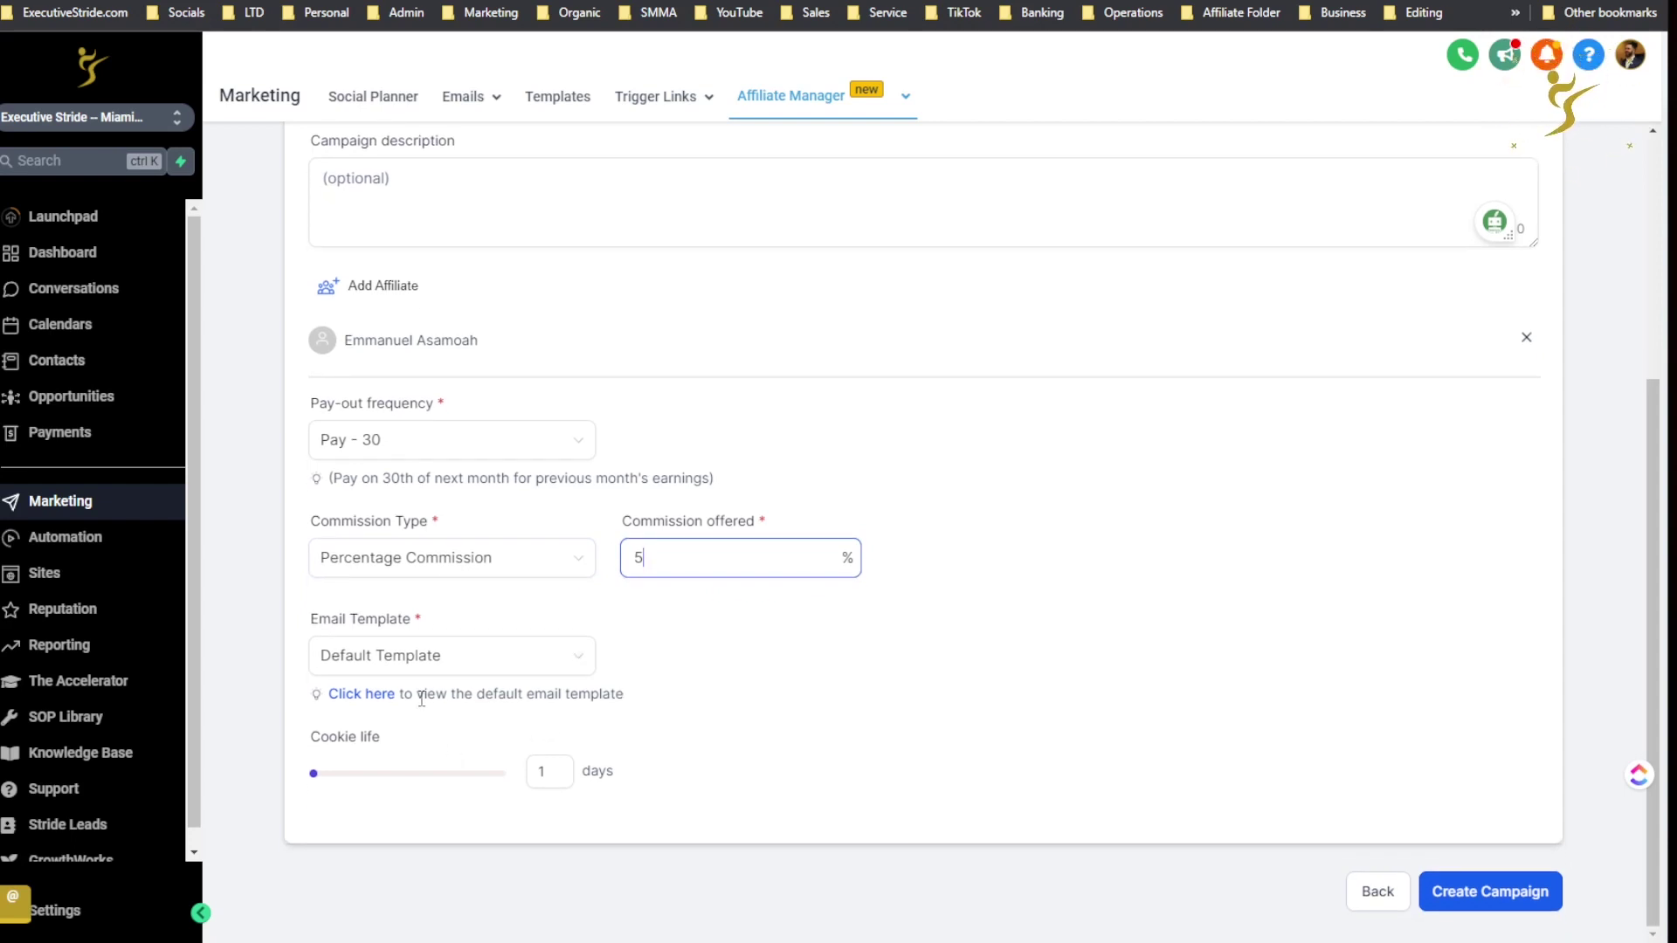
{"action": "left_click_drag", "start_coordinate": [378, 619], "coordinate": [431, 625]}
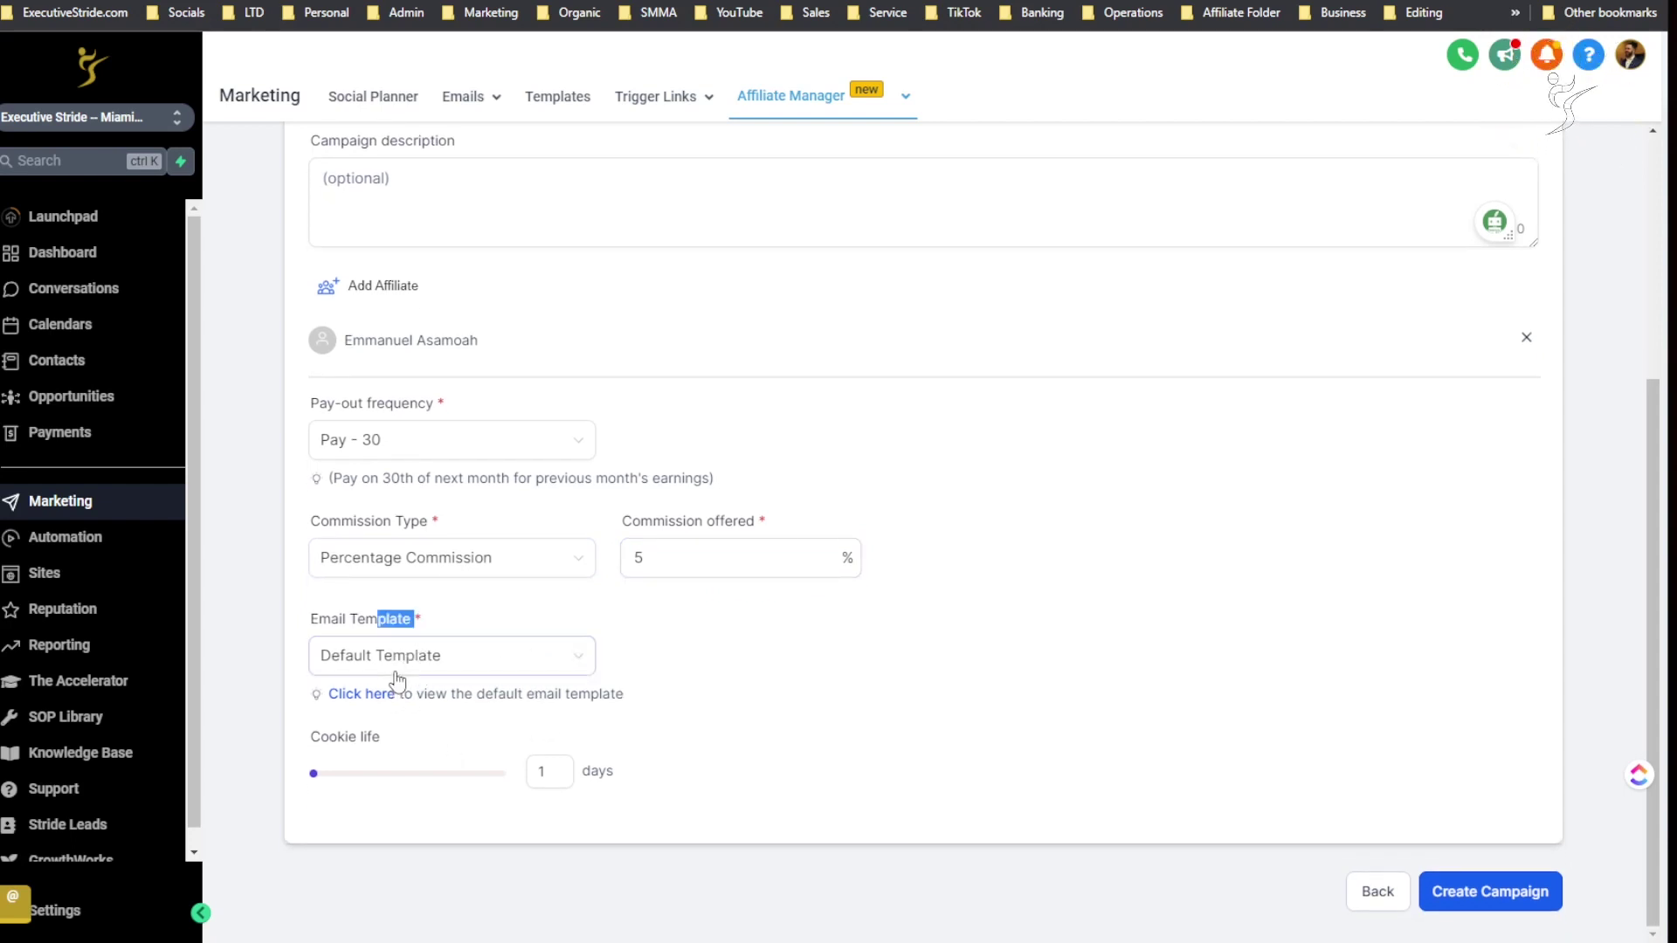
{"action": "left_click", "coordinate": [398, 664]}
{"action": "left_click", "coordinate": [564, 712]}
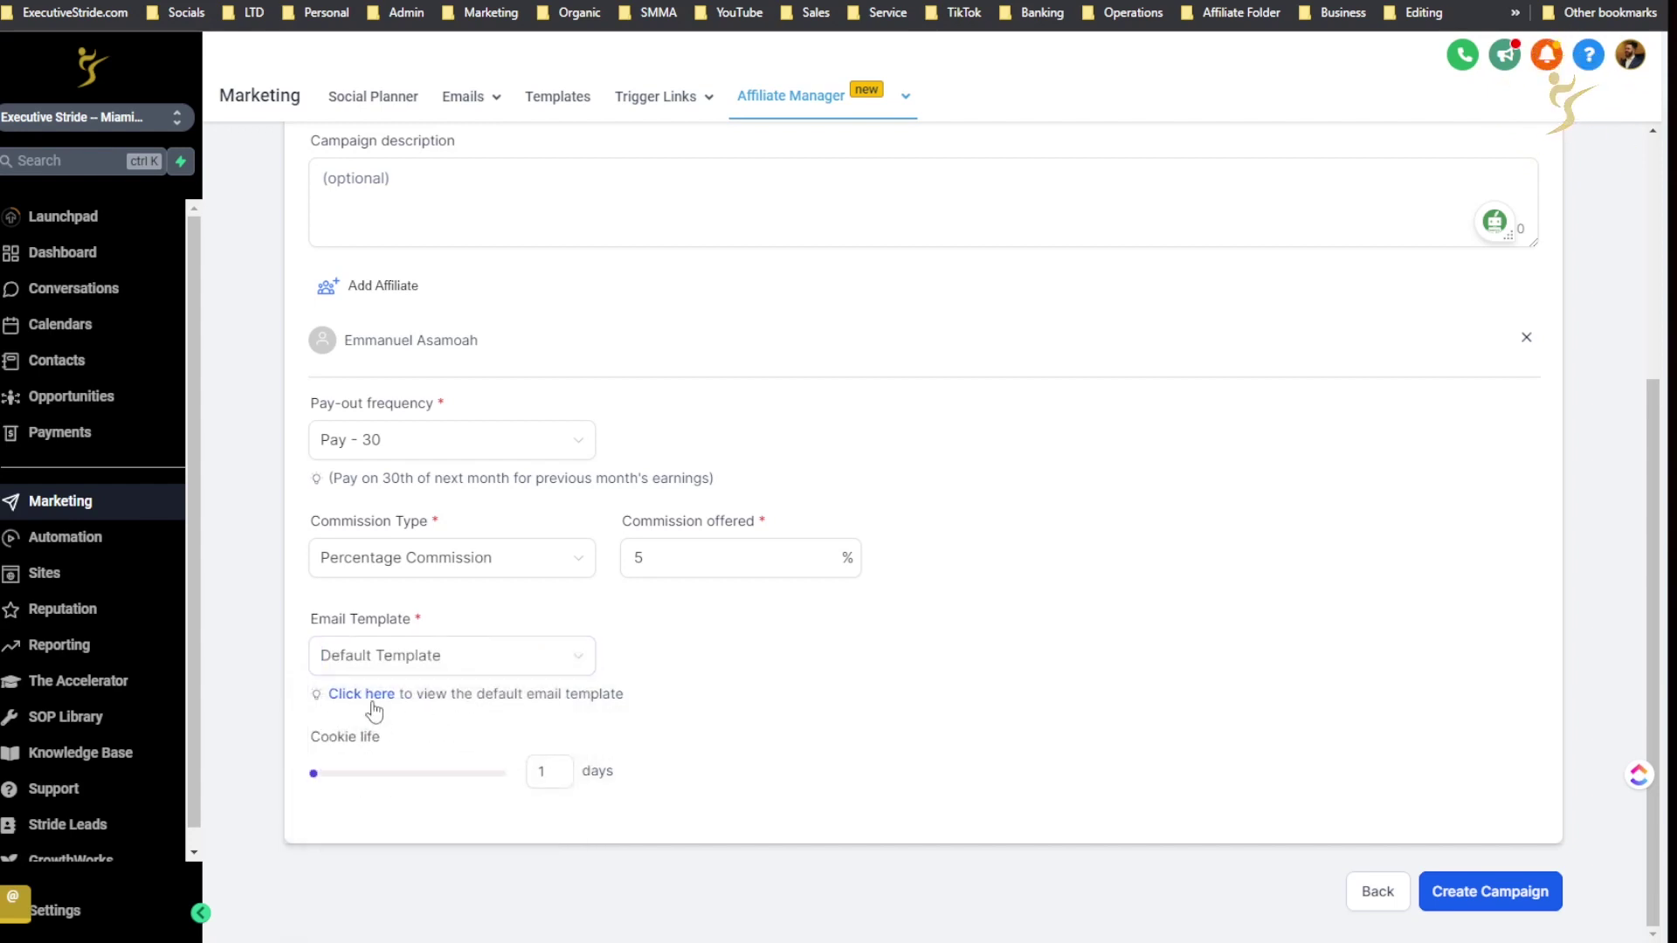
{"action": "left_click", "coordinate": [376, 699]}
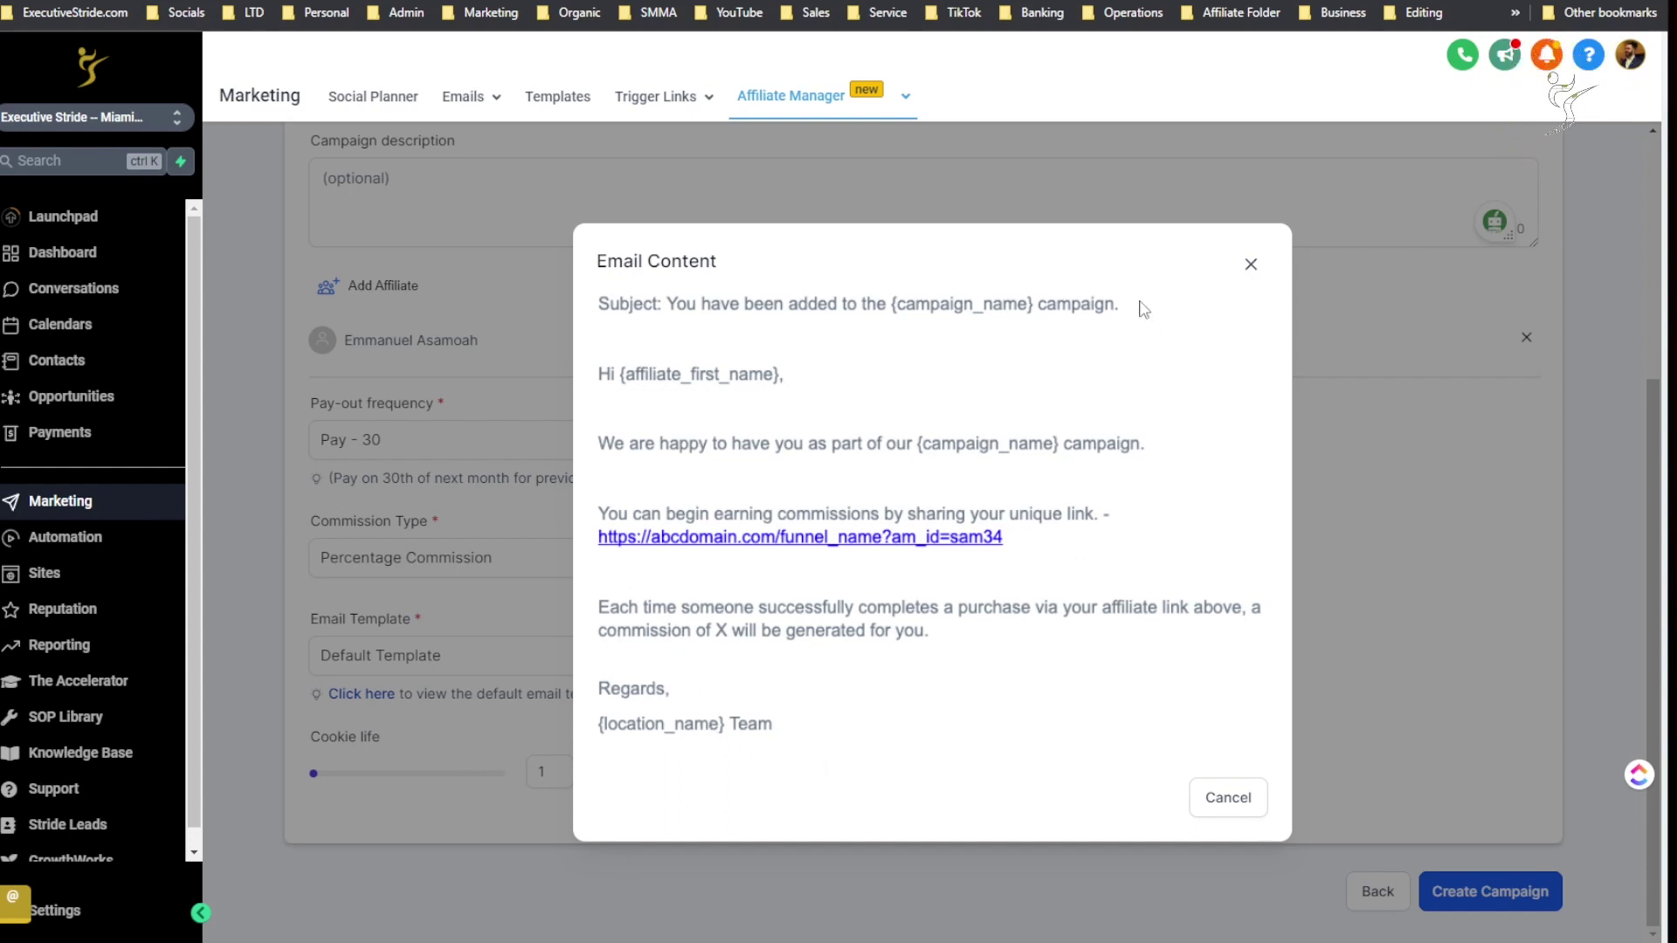
{"action": "left_click", "coordinate": [1251, 264]}
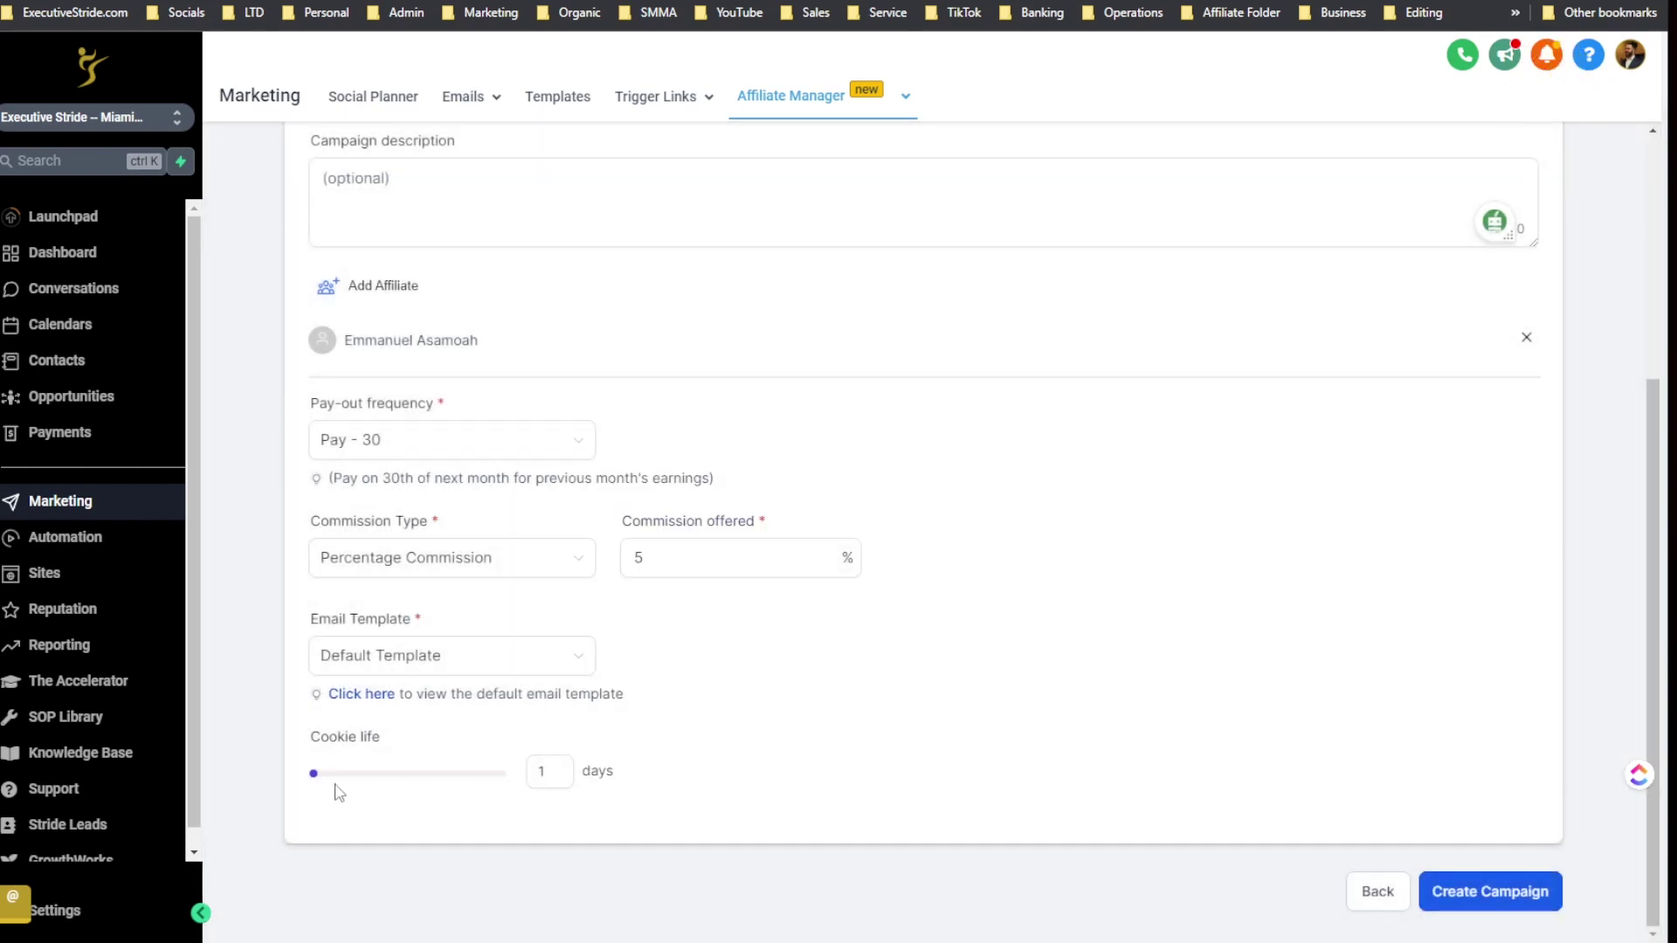
Drag the cookie life slider up past 112 days, then back down toward 60 days
{"action": "mouse_move", "coordinate": [314, 773]}
{"action": "left_mouse_down"}
{"action": "mouse_move", "coordinate": [467, 772]}
{"action": "mouse_move", "coordinate": [304, 789]}
{"action": "mouse_move", "coordinate": [542, 773]}
{"action": "left_mouse_up"}
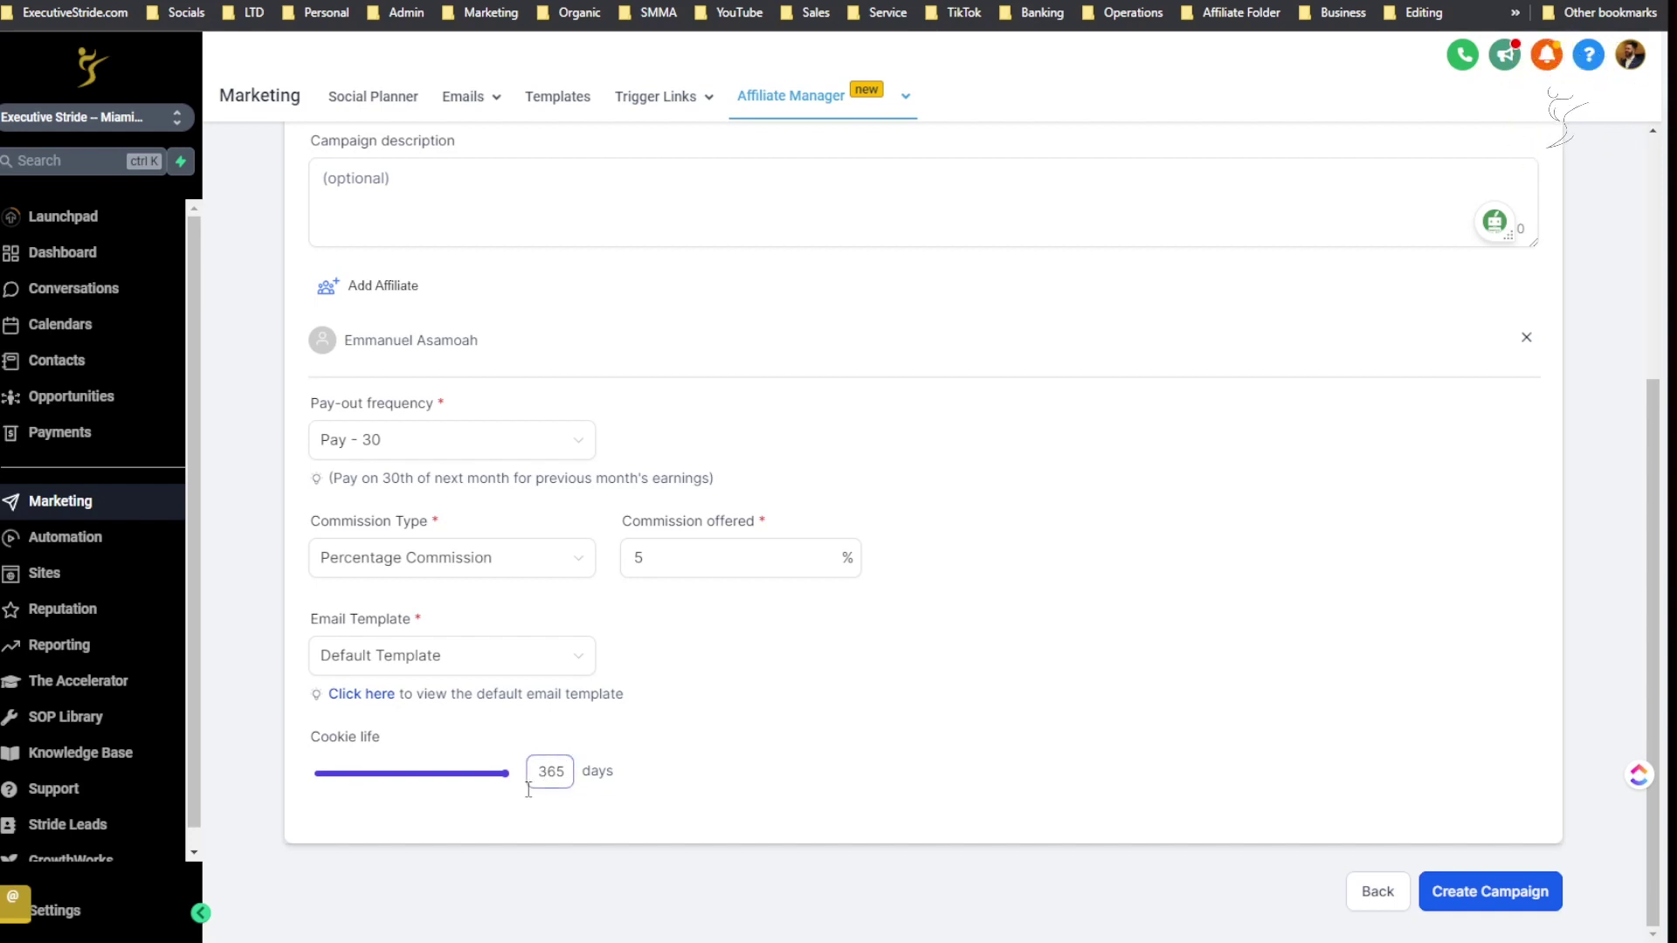
{"action": "left_click", "coordinate": [375, 774]}
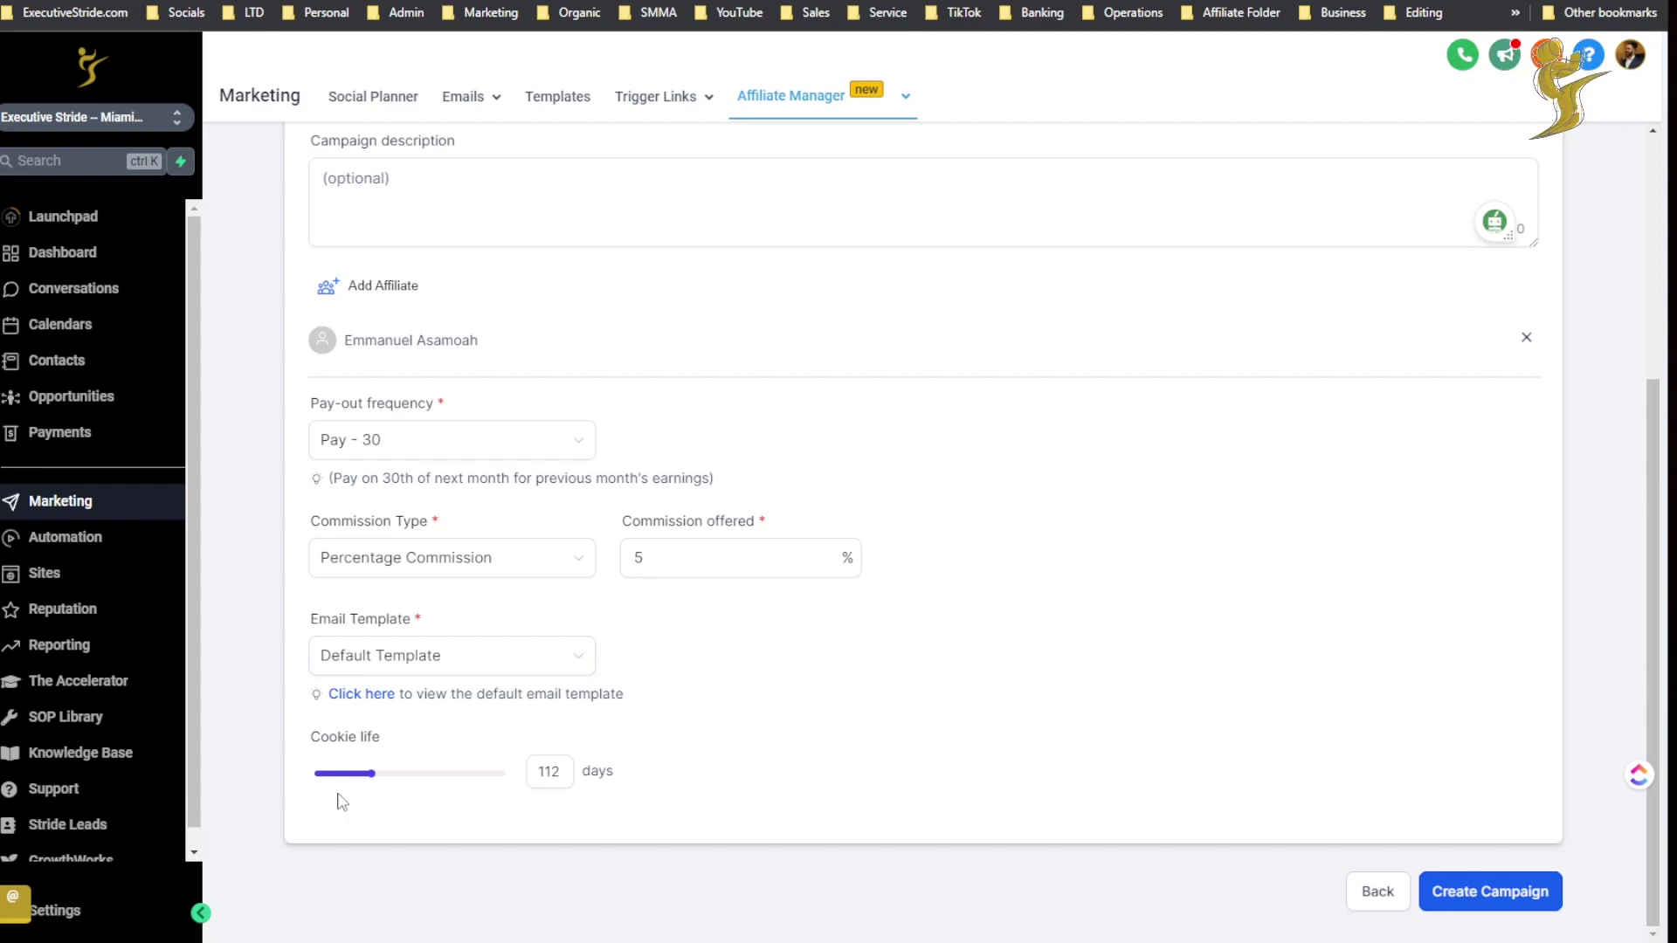
{"action": "mouse_move", "coordinate": [372, 774]}
{"action": "left_mouse_down"}
{"action": "mouse_move", "coordinate": [288, 799]}
{"action": "mouse_move", "coordinate": [349, 804]}
{"action": "left_mouse_up"}
{"action": "scroll", "coordinate": [528, 505], "scroll_direction": "up", "scroll_amount": 2}
{"action": "scroll", "coordinate": [696, 664], "scroll_direction": "down", "scroll_amount": 2}
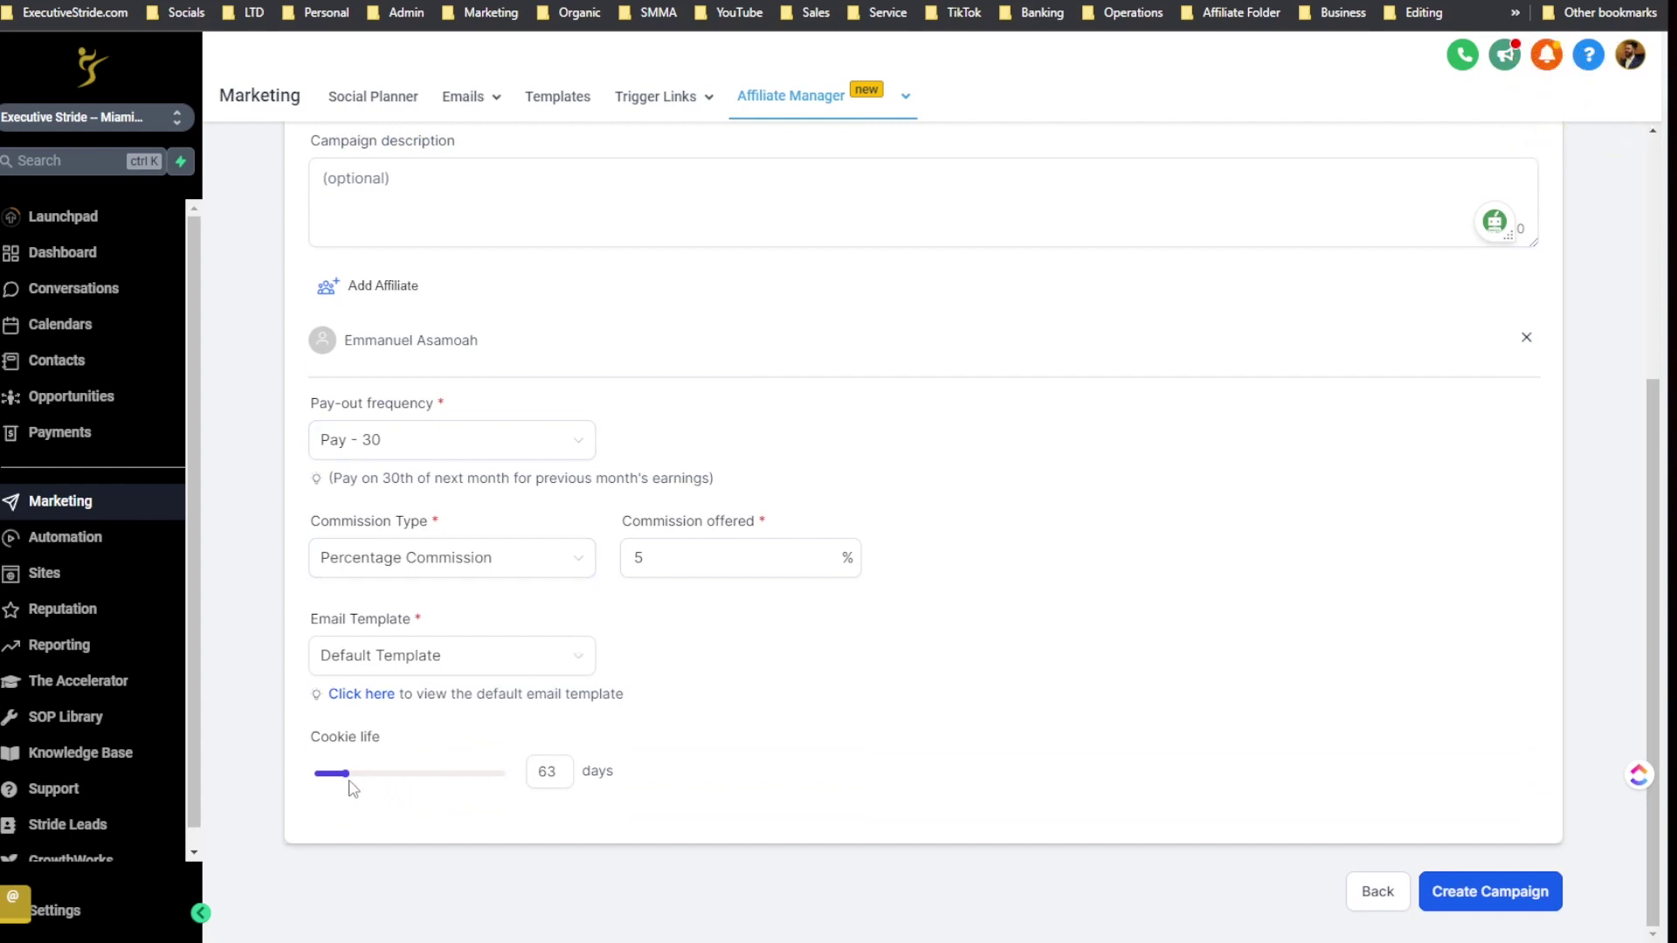
{"action": "left_click_drag", "start_coordinate": [340, 782], "coordinate": [337, 781]}
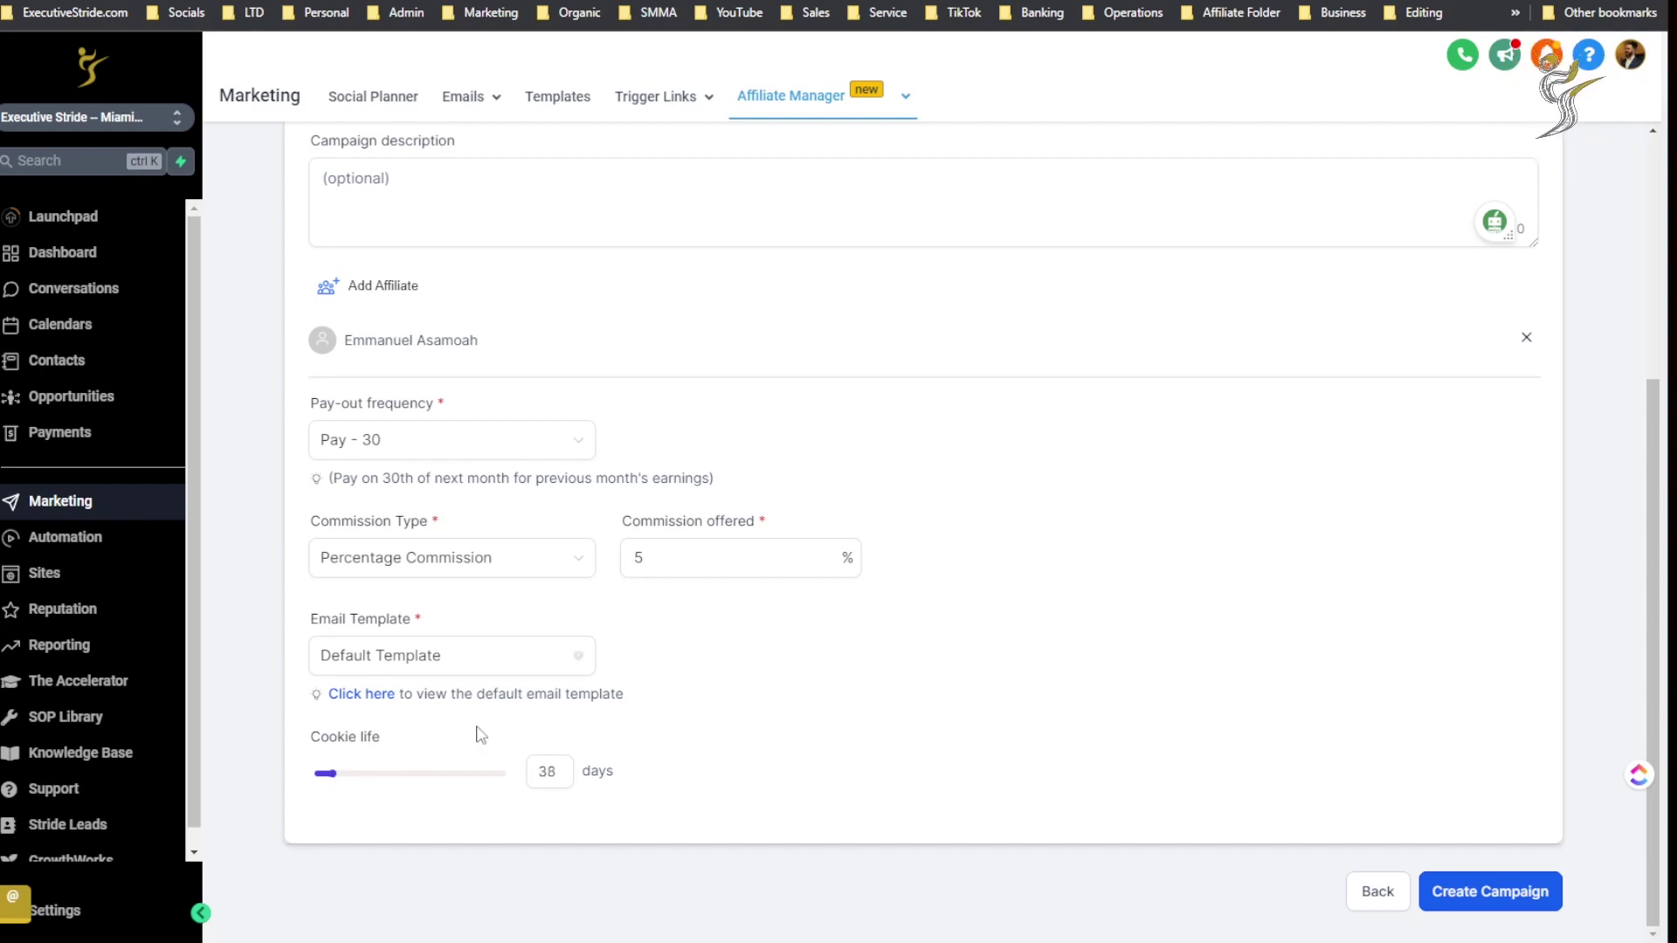
{"action": "scroll", "coordinate": [751, 716], "scroll_direction": "up", "scroll_amount": 3}
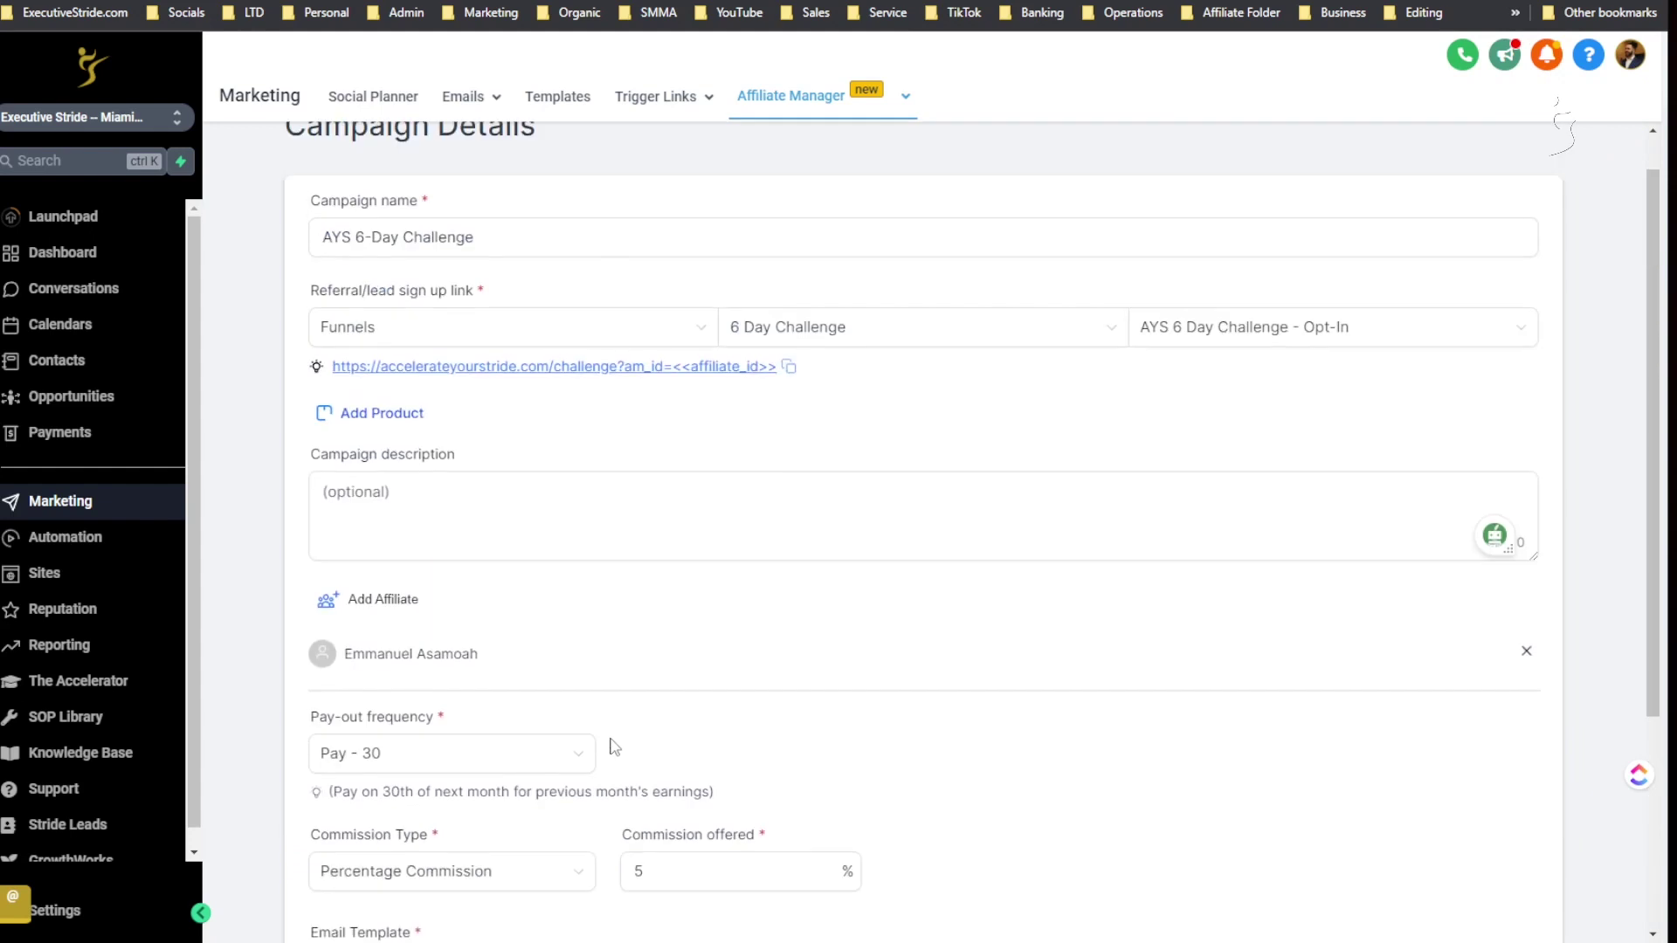
{"action": "scroll", "coordinate": [622, 727], "scroll_direction": "down", "scroll_amount": 3}
{"action": "scroll", "coordinate": [922, 477], "scroll_direction": "down", "scroll_amount": 2}
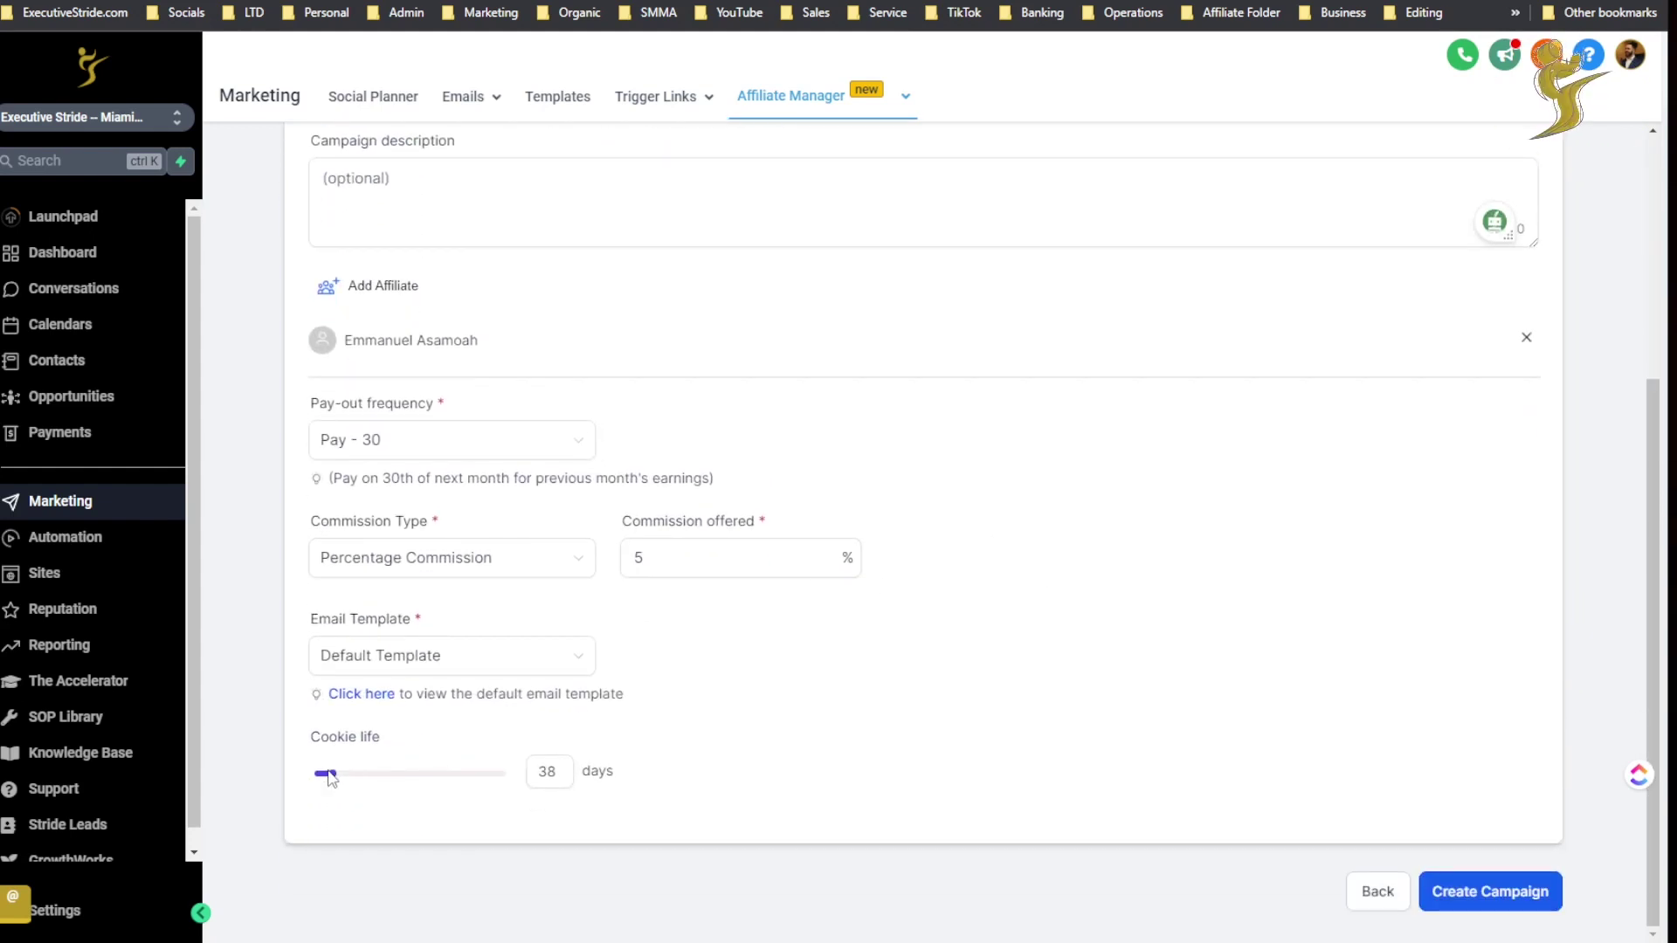
{"action": "left_click_drag", "start_coordinate": [329, 782], "coordinate": [341, 783]}
Enter exactly 60 days as the cookie life and create the campaign
{"action": "double_click", "coordinate": [548, 772]}
{"action": "type", "text": "60"}
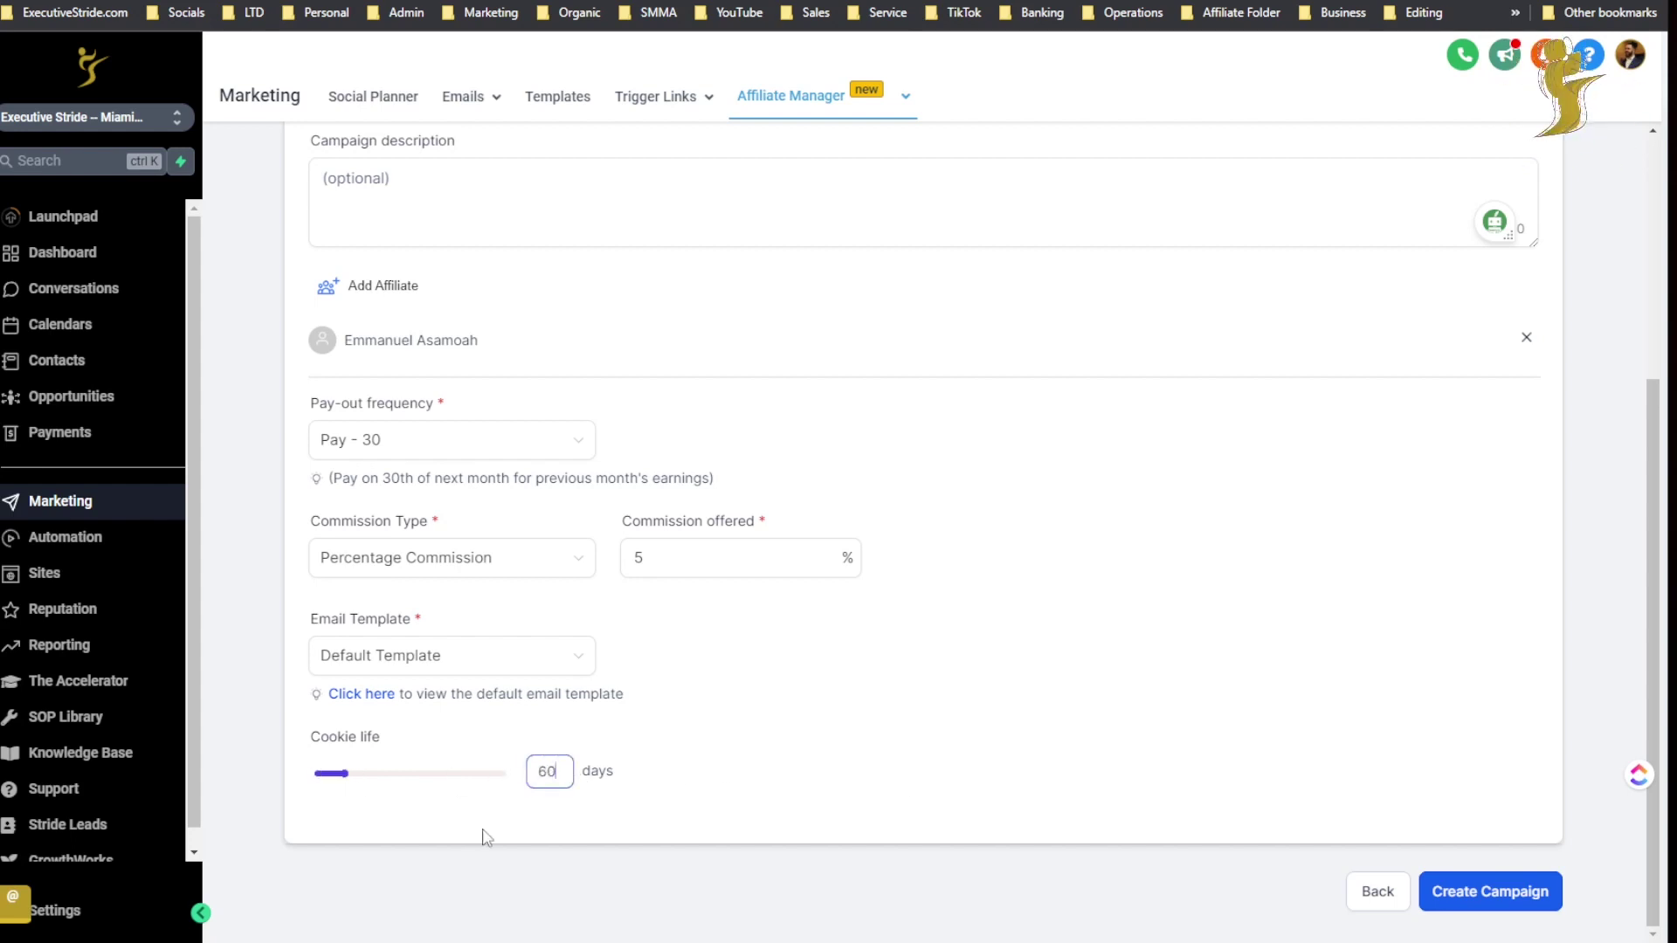
{"action": "scroll", "coordinate": [487, 825], "scroll_direction": "up", "scroll_amount": 3}
{"action": "scroll", "coordinate": [487, 823], "scroll_direction": "up", "scroll_amount": 1}
{"action": "scroll", "coordinate": [486, 824], "scroll_direction": "down", "scroll_amount": 4}
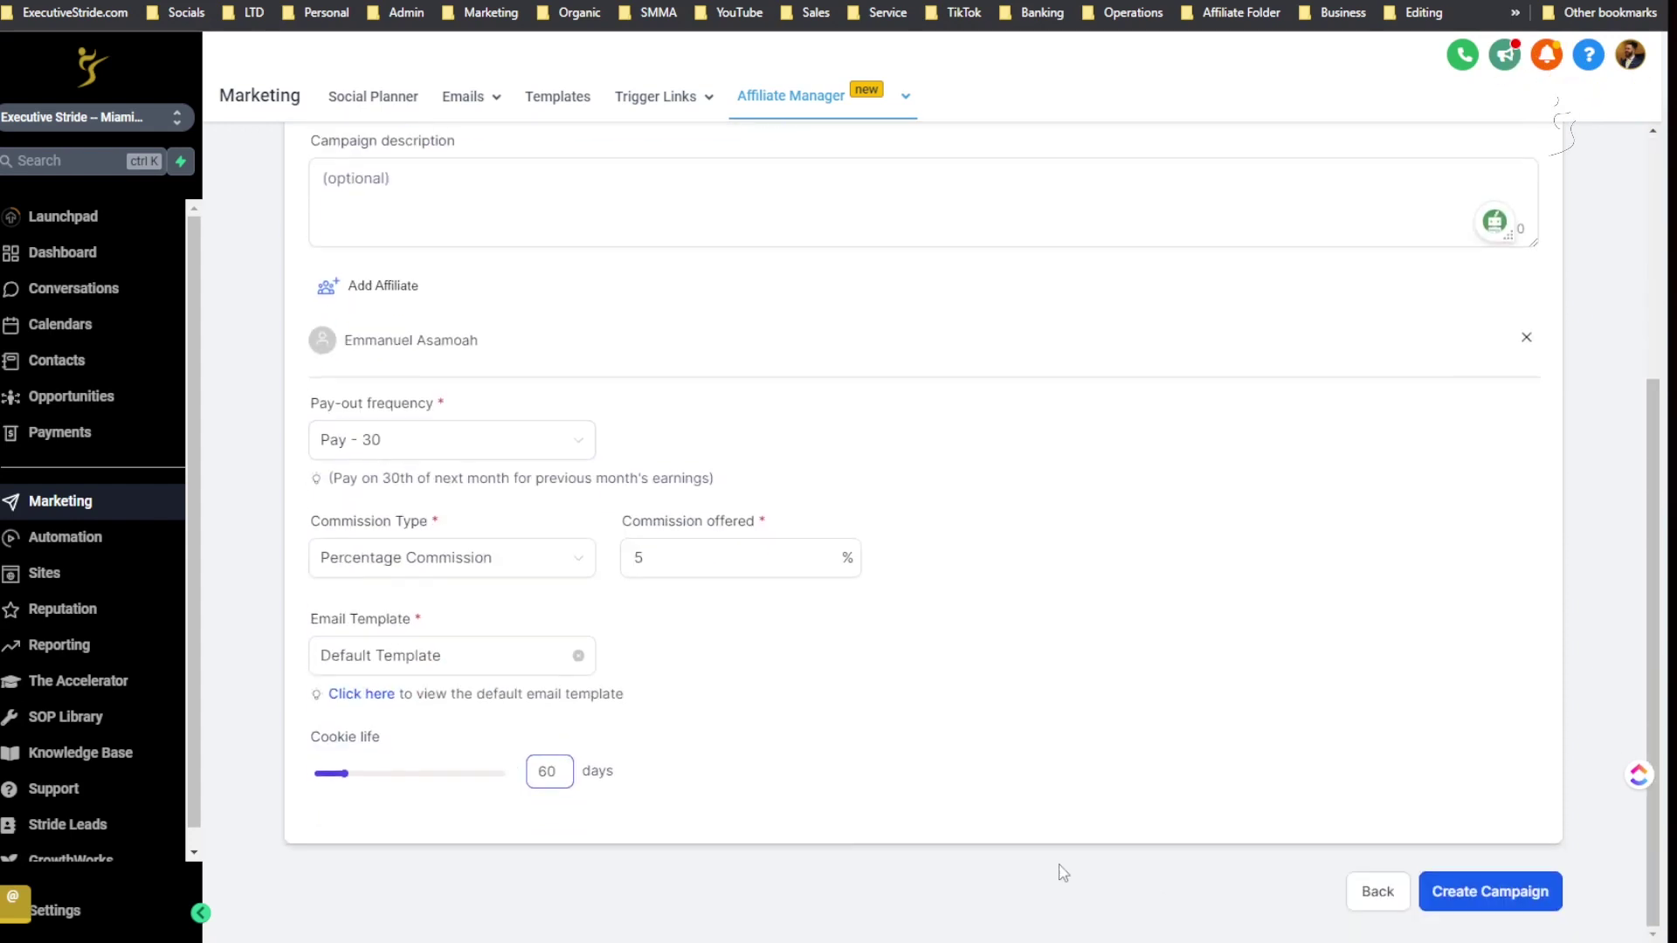
{"action": "left_click", "coordinate": [1471, 893]}
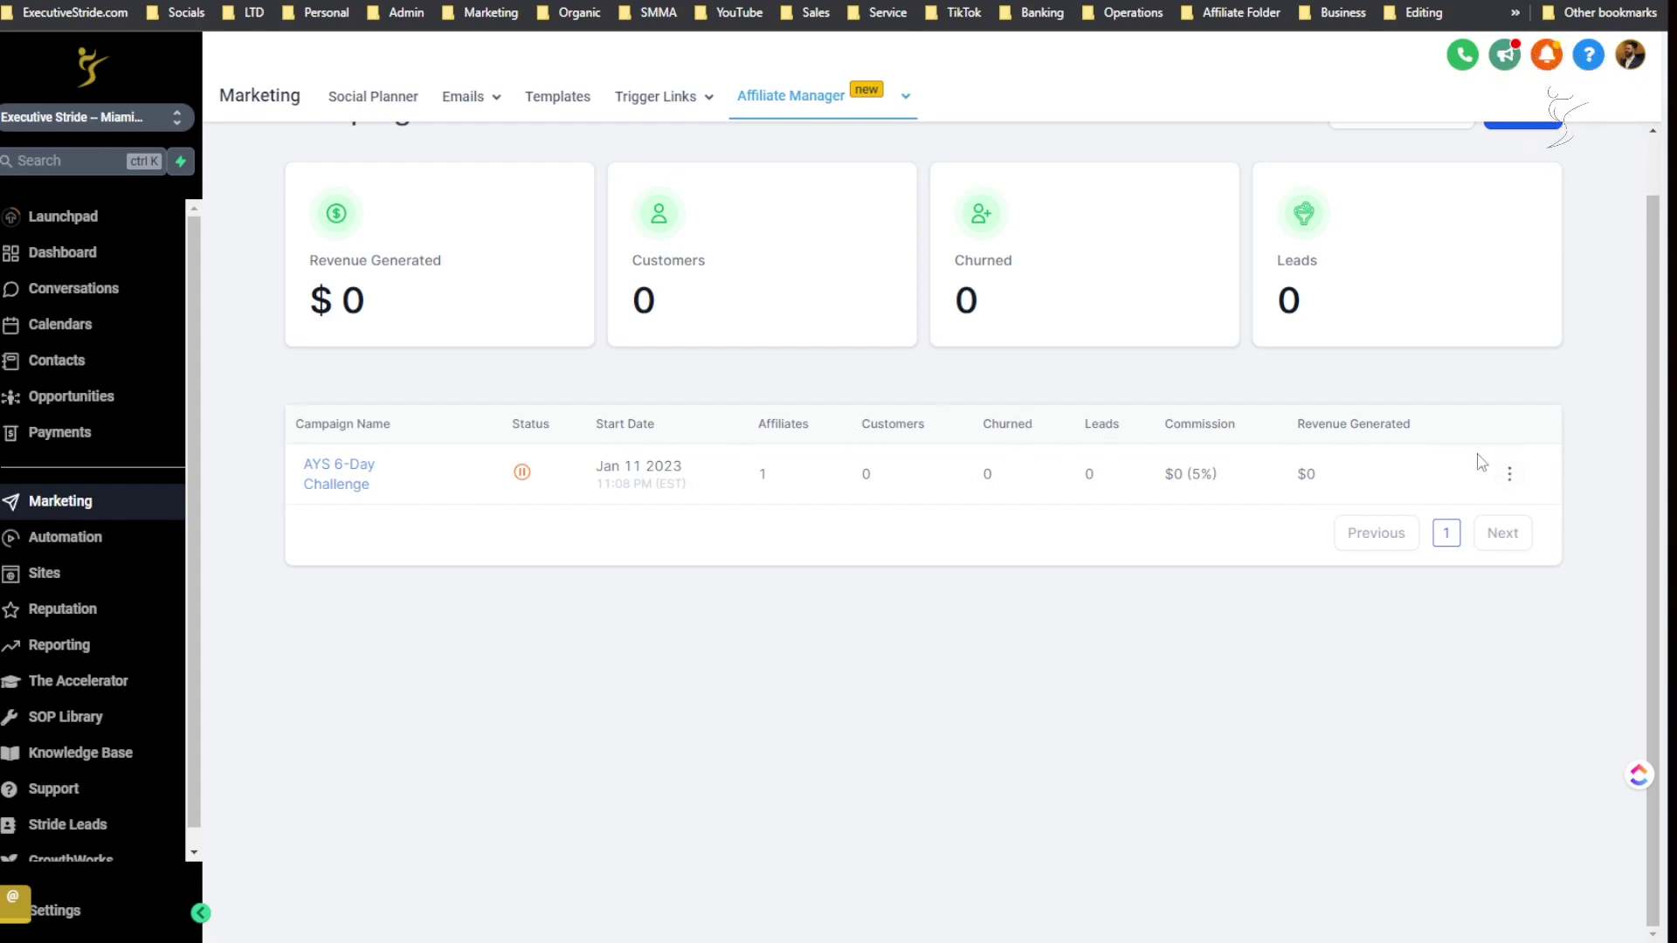
Edit the AYS 6-Day Challenge campaign, remove its only affiliate, and save the update
{"action": "left_click", "coordinate": [1514, 486]}
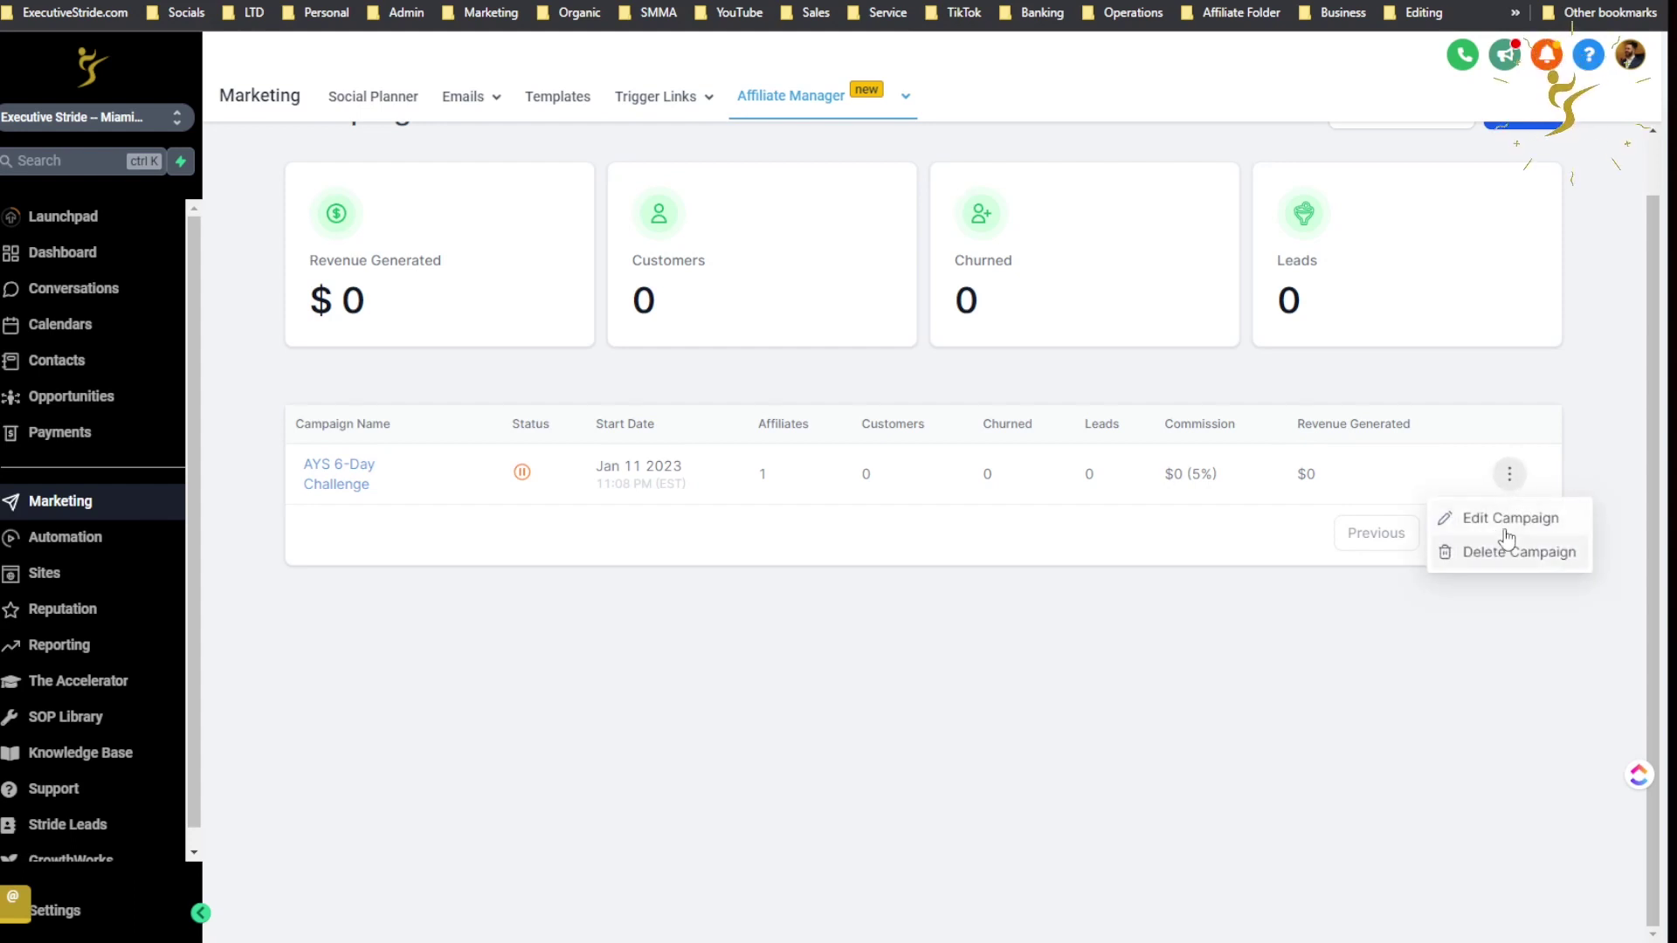
{"action": "left_click", "coordinate": [1503, 519]}
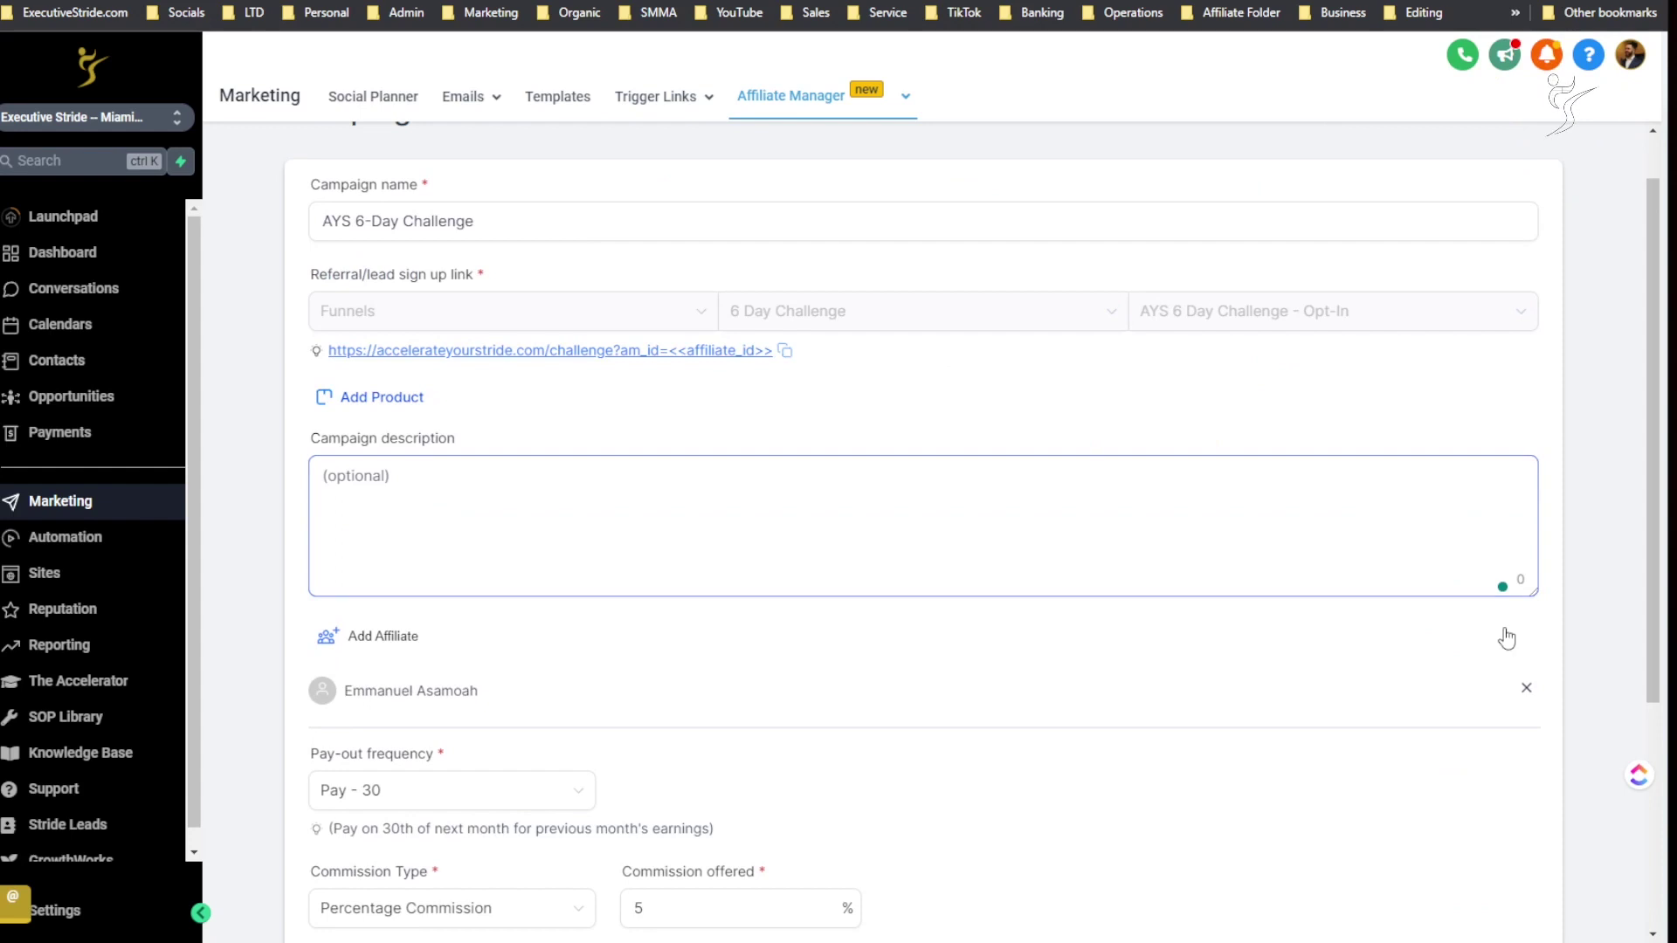
{"action": "left_click", "coordinate": [1525, 690]}
{"action": "scroll", "coordinate": [1494, 677], "scroll_direction": "down", "scroll_amount": 3}
{"action": "scroll", "coordinate": [1490, 677], "scroll_direction": "down", "scroll_amount": 2}
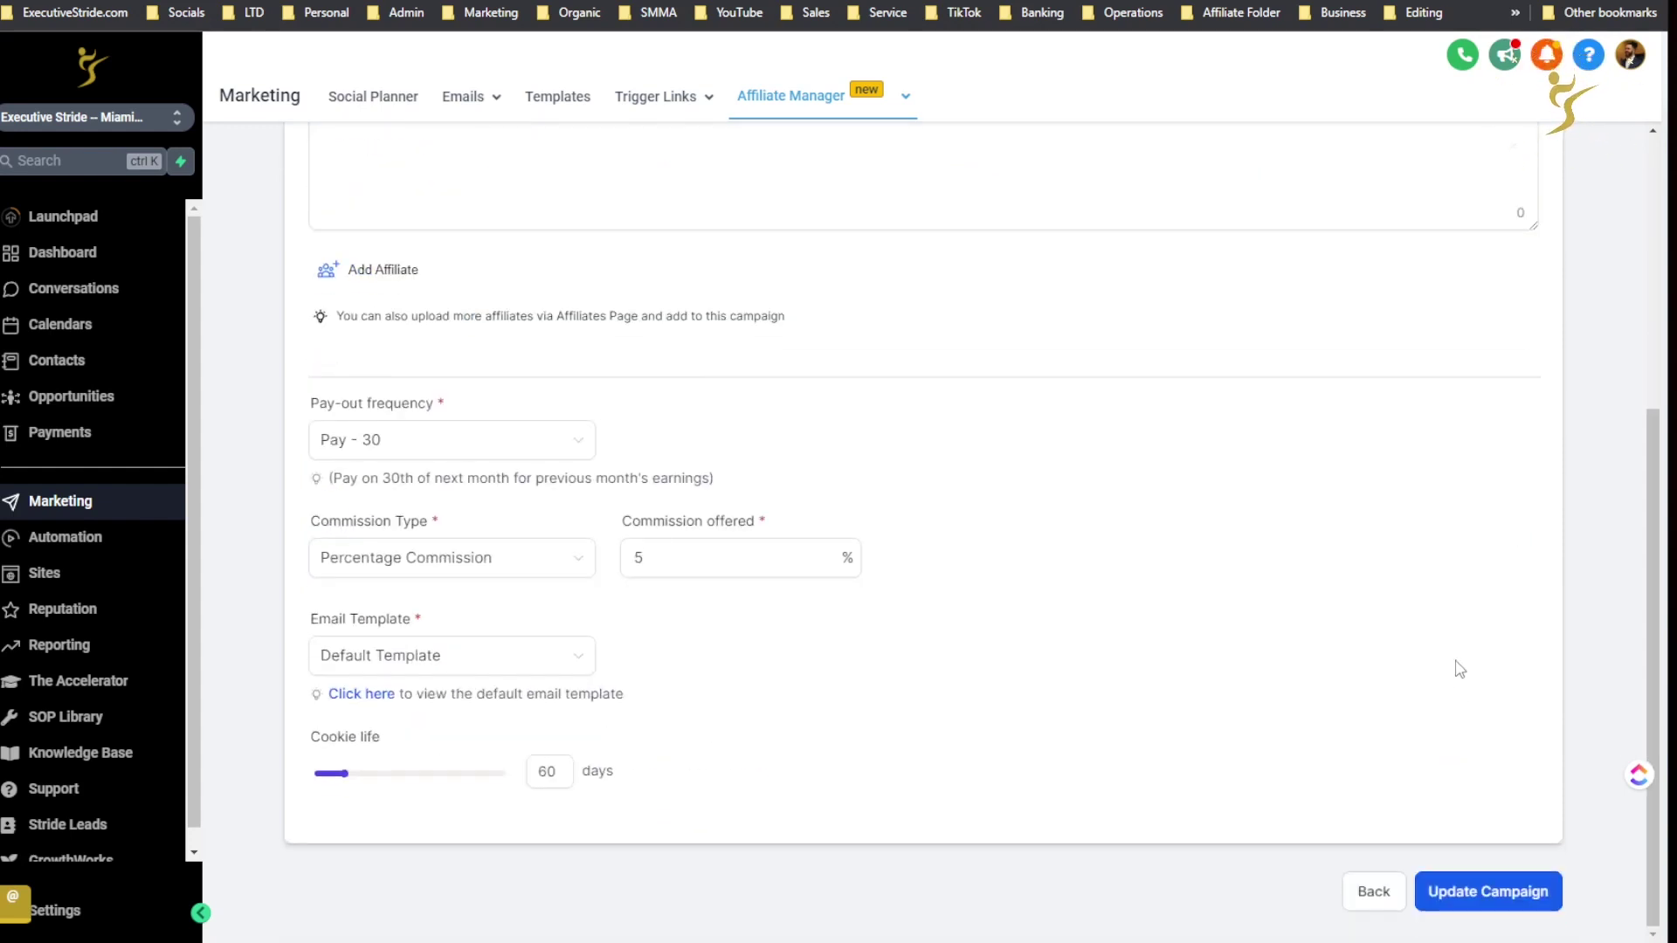
{"action": "left_click", "coordinate": [1489, 889]}
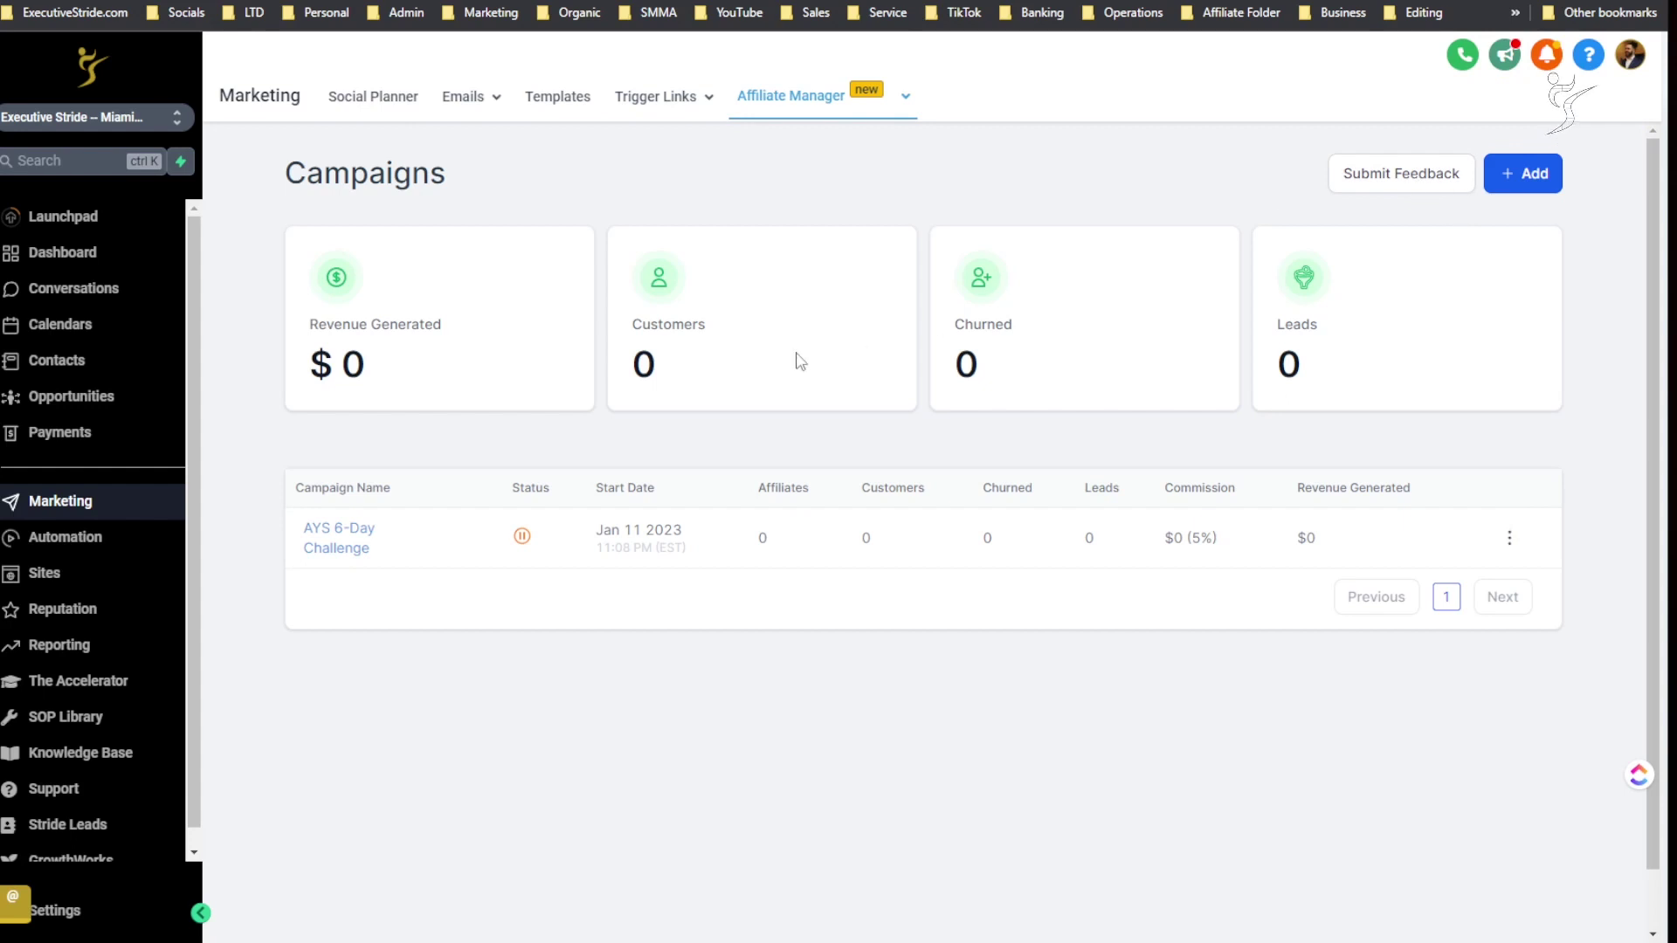
{"action": "left_click_drag", "start_coordinate": [345, 342], "coordinate": [426, 347]}
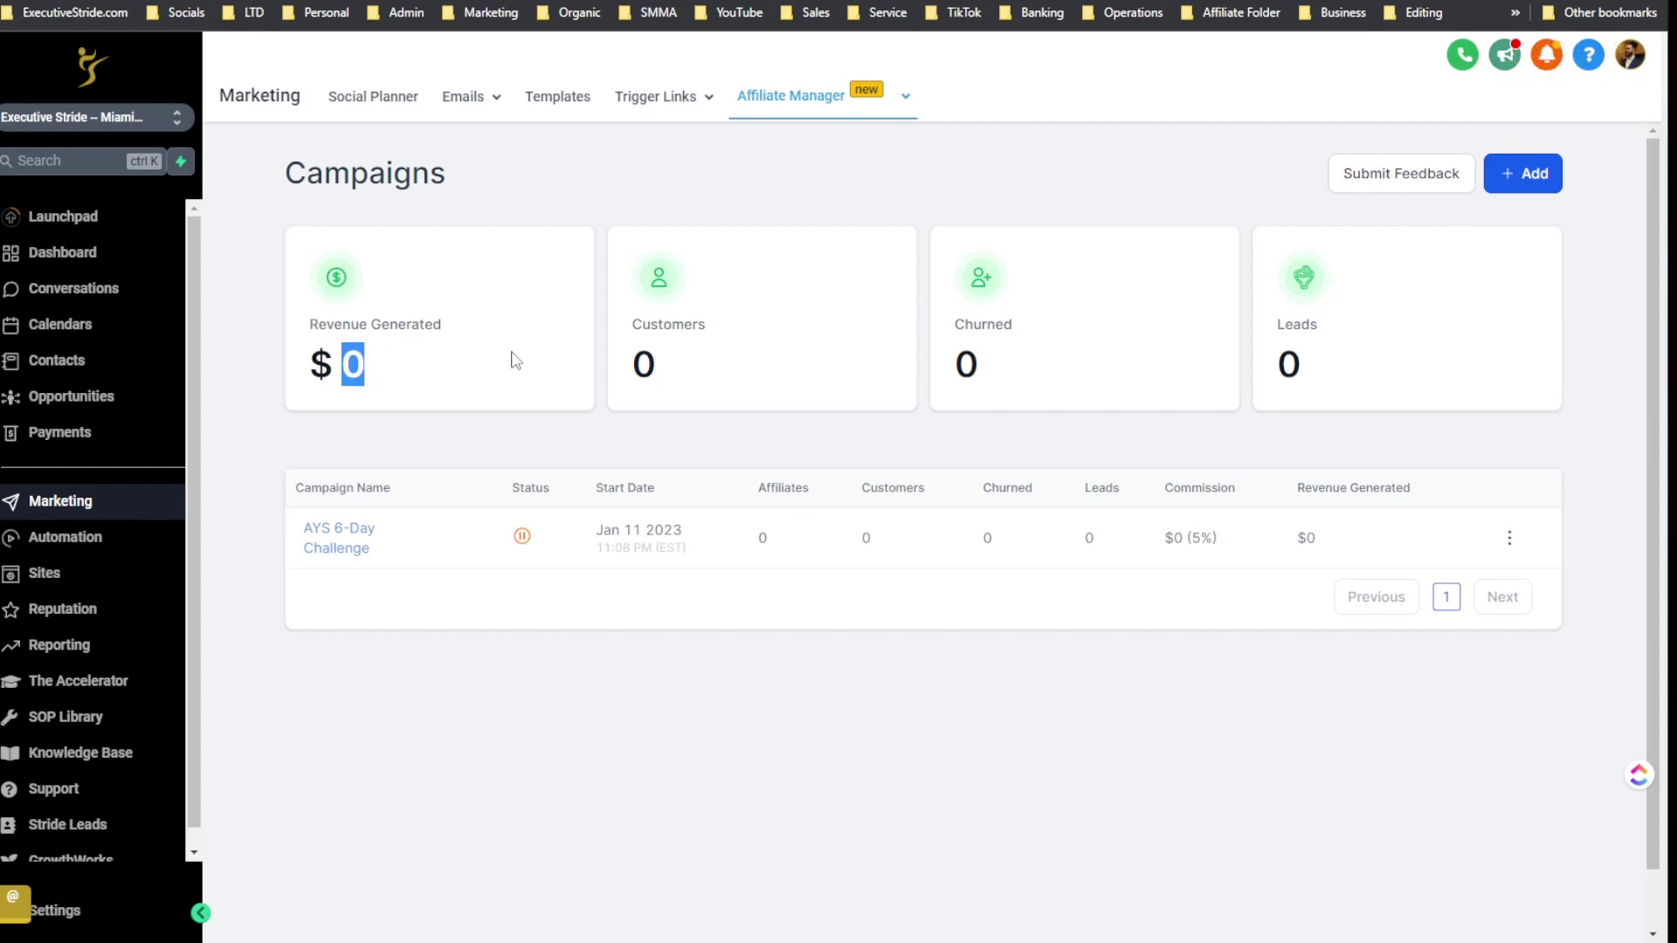
{"action": "left_click", "coordinate": [671, 359]}
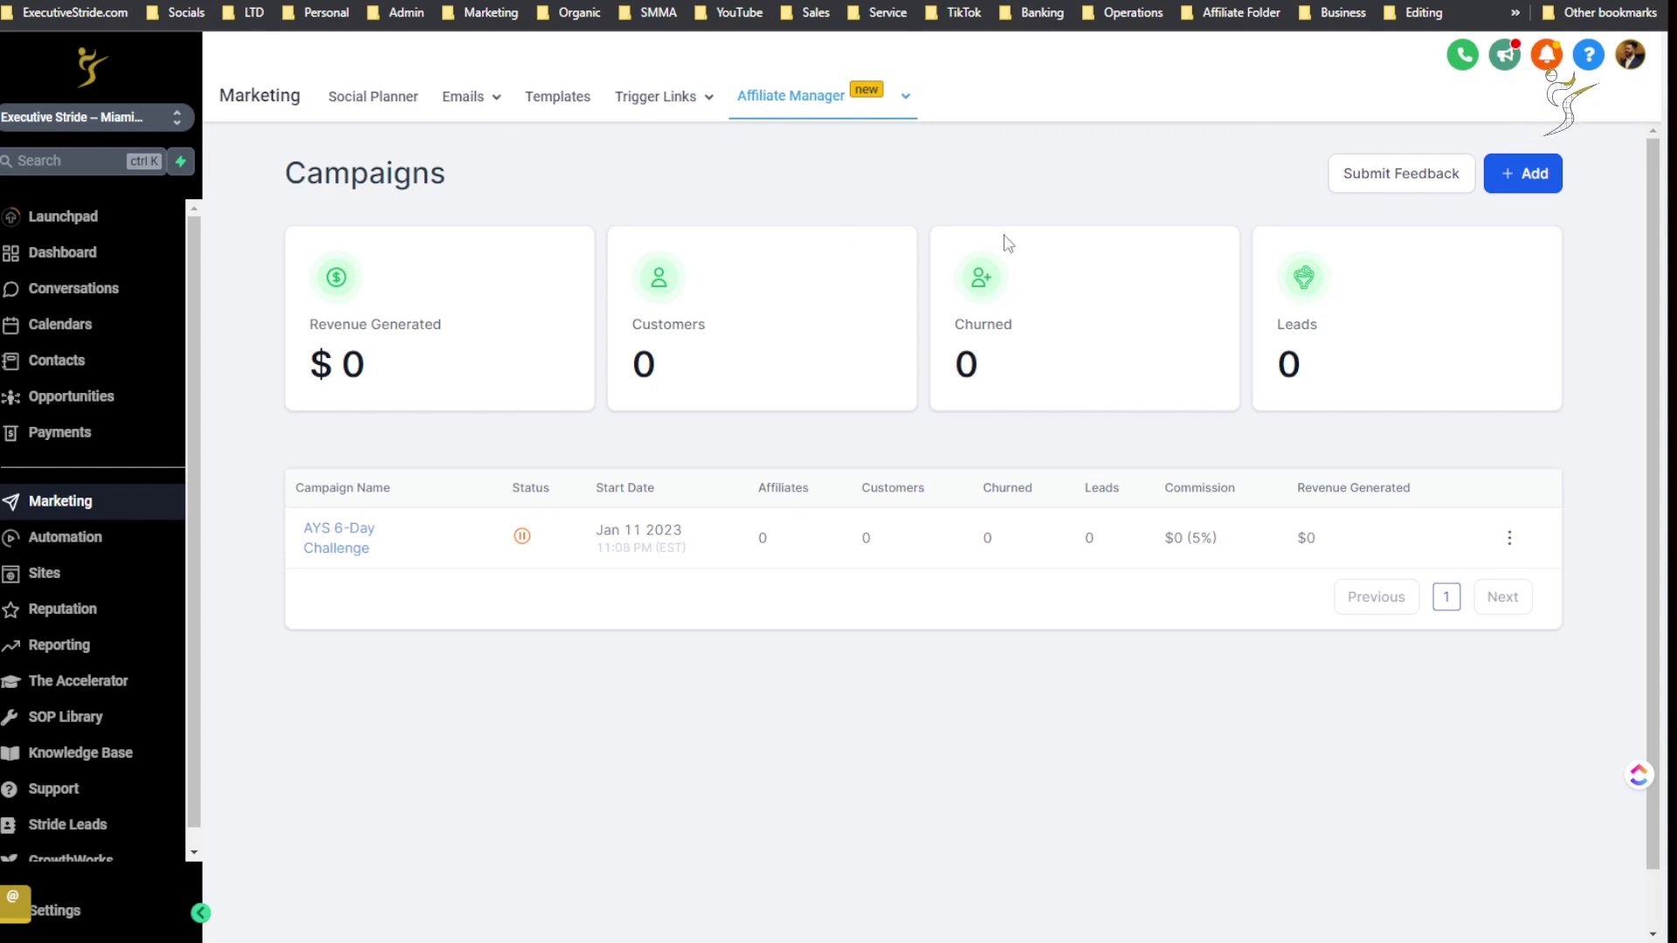
{"action": "mouse_move", "coordinate": [823, 96]}
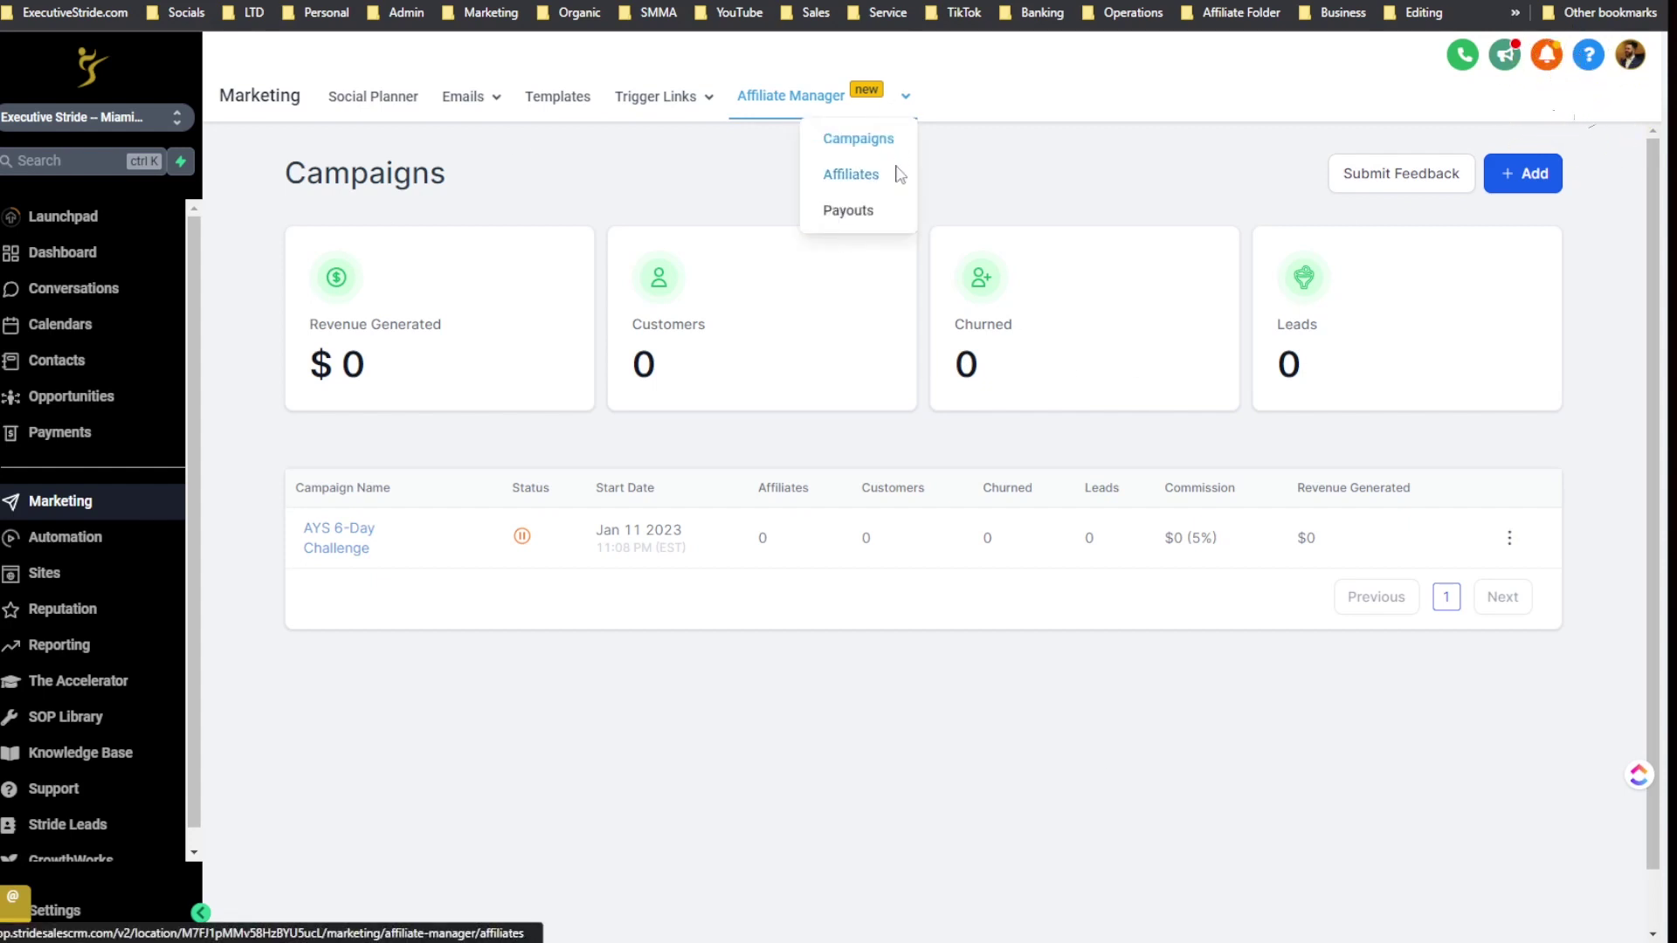
From the Affiliates list, open a New Affiliate form, step through its fields, and close it unsaved
{"action": "left_click", "coordinate": [898, 172]}
{"action": "left_click", "coordinate": [1428, 178]}
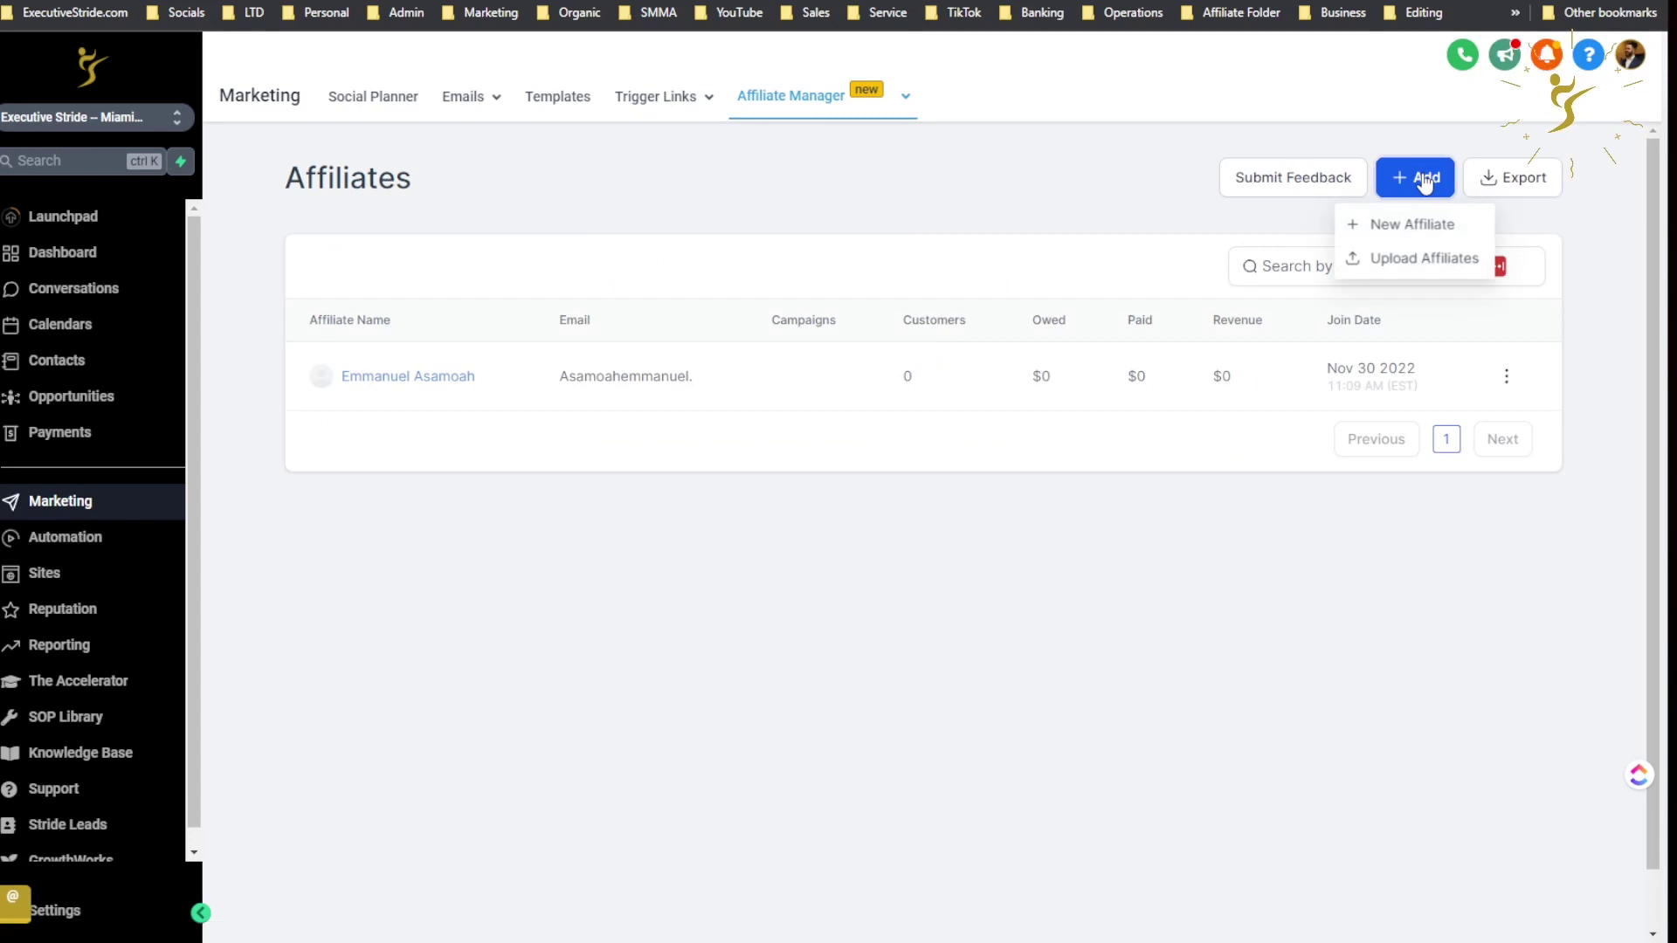
{"action": "left_click", "coordinate": [1435, 225]}
{"action": "left_click", "coordinate": [855, 437]}
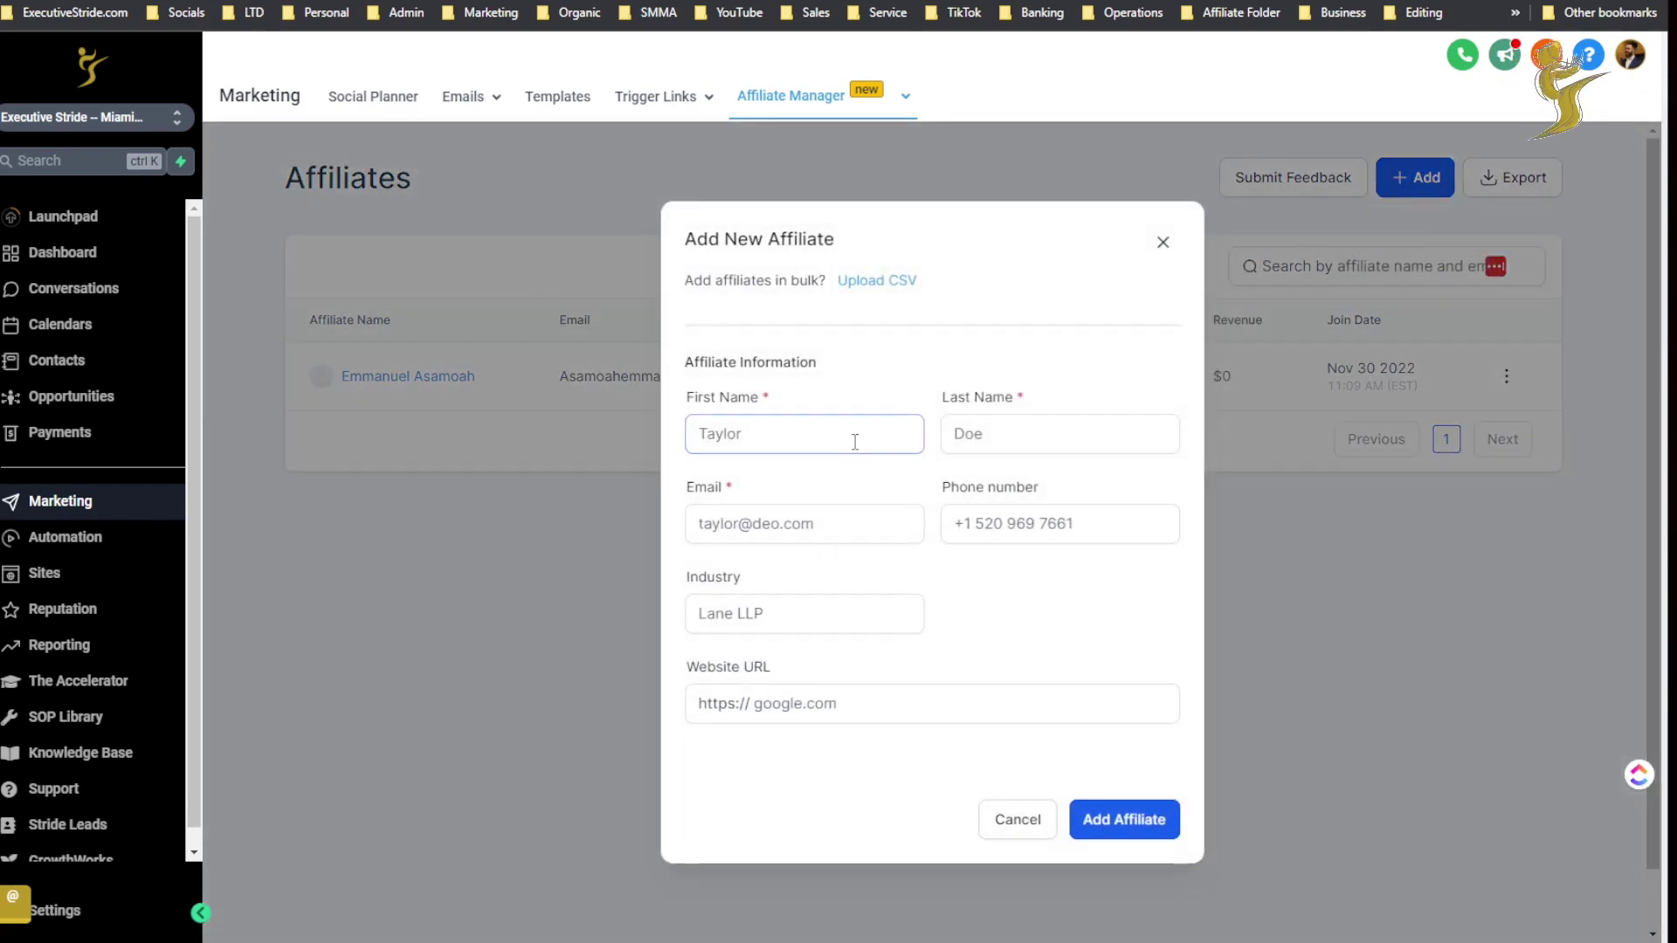
{"action": "key", "text": "Tab"}
{"action": "key", "text": "Tab"}
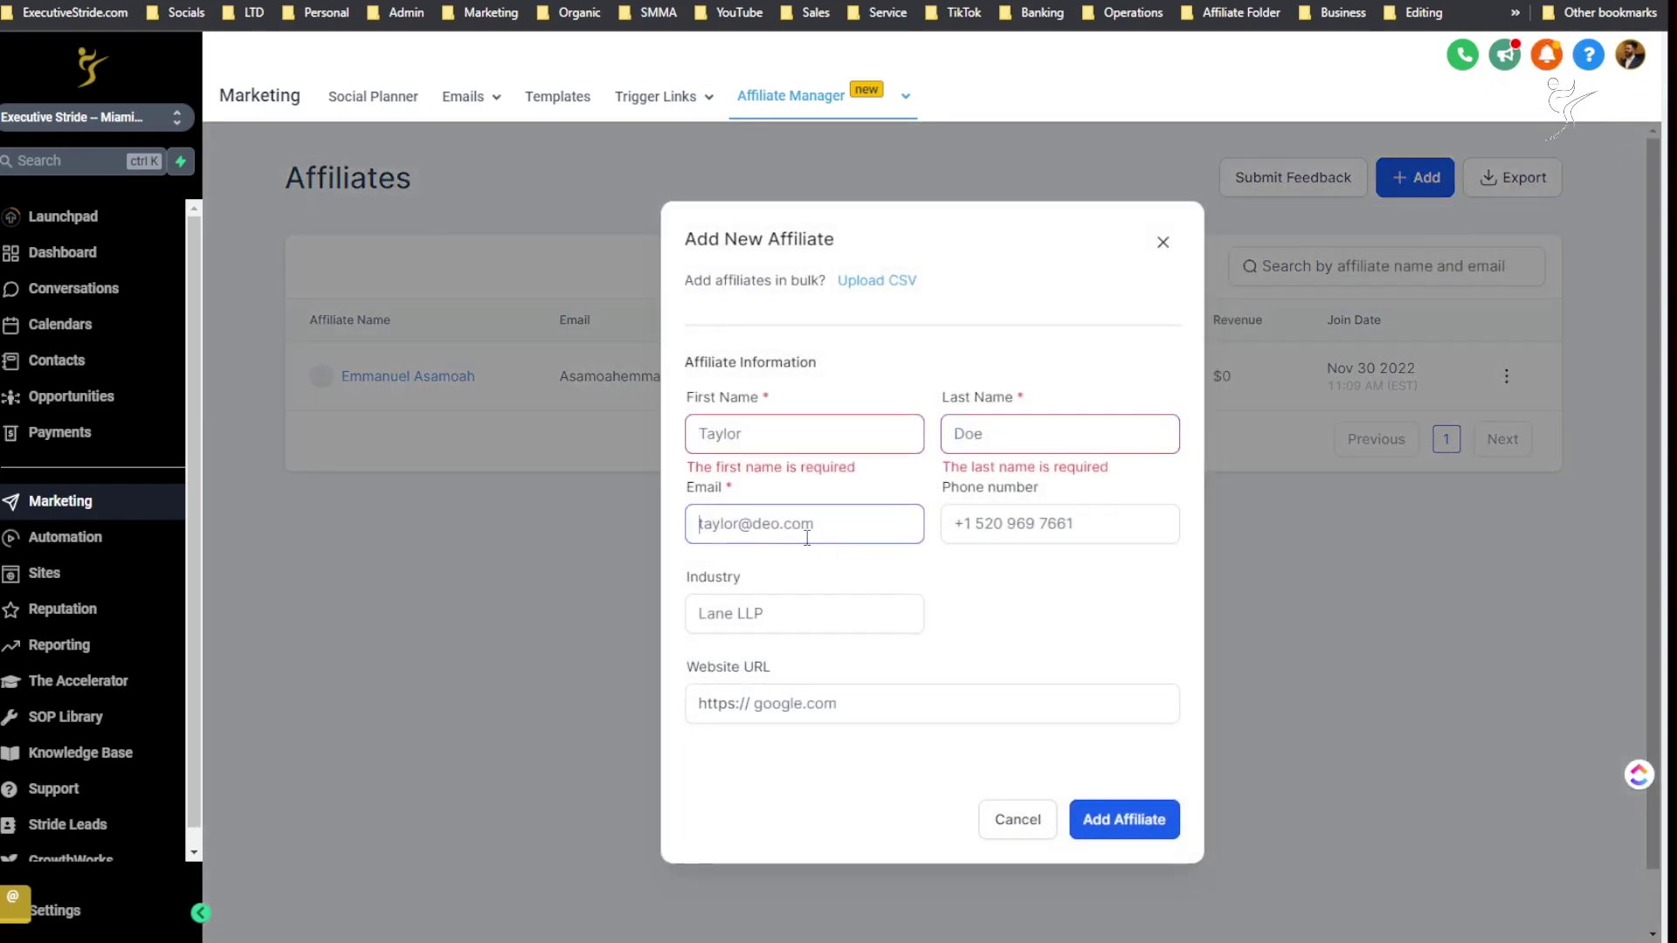
{"action": "key", "text": "Tab"}
{"action": "left_click", "coordinate": [751, 612]}
{"action": "left_click", "coordinate": [761, 703]}
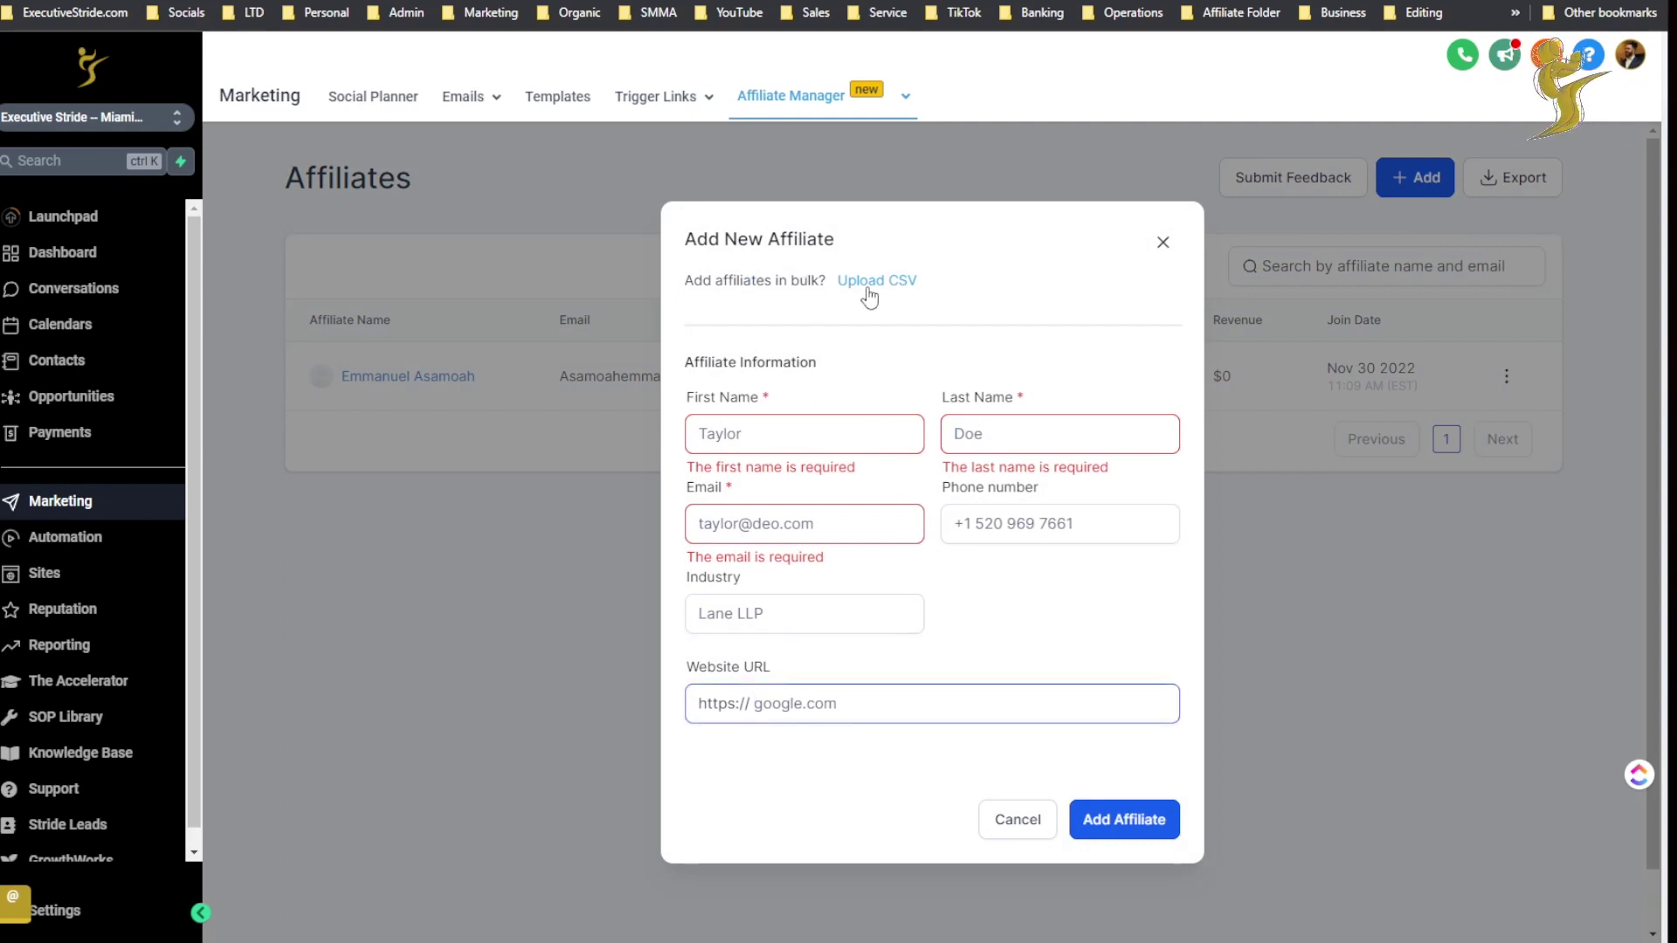
{"action": "left_click", "coordinate": [1163, 242]}
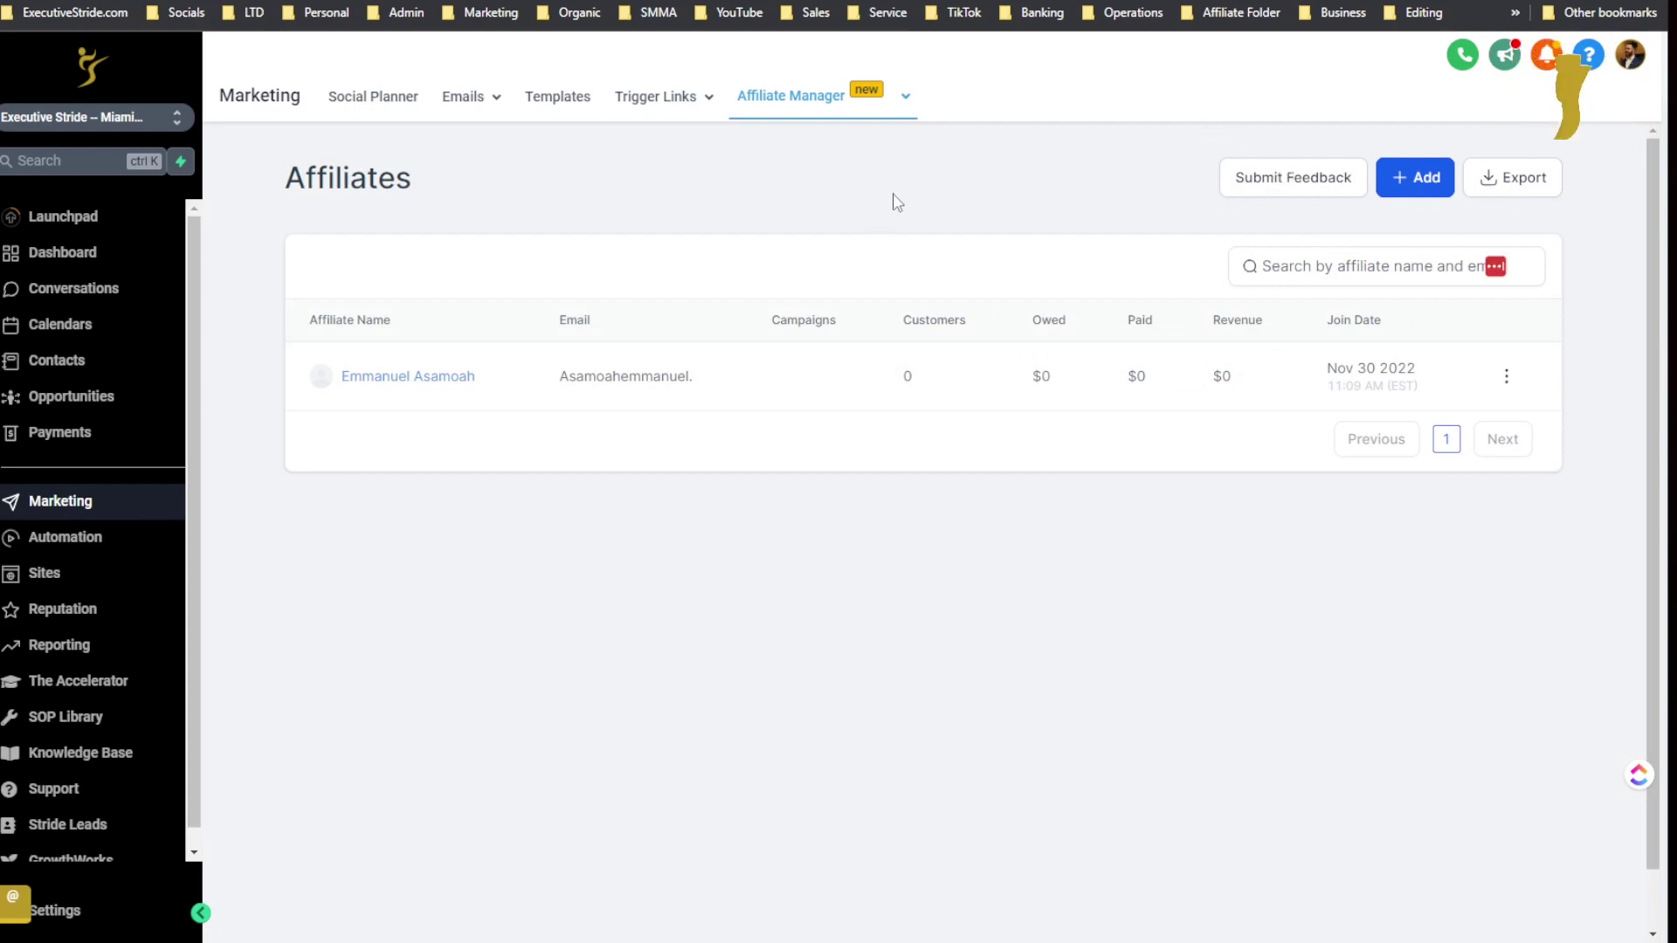
Open Payouts and check the Approved for Payout, Paid and Denied Payouts tabs
{"action": "left_click", "coordinate": [906, 98]}
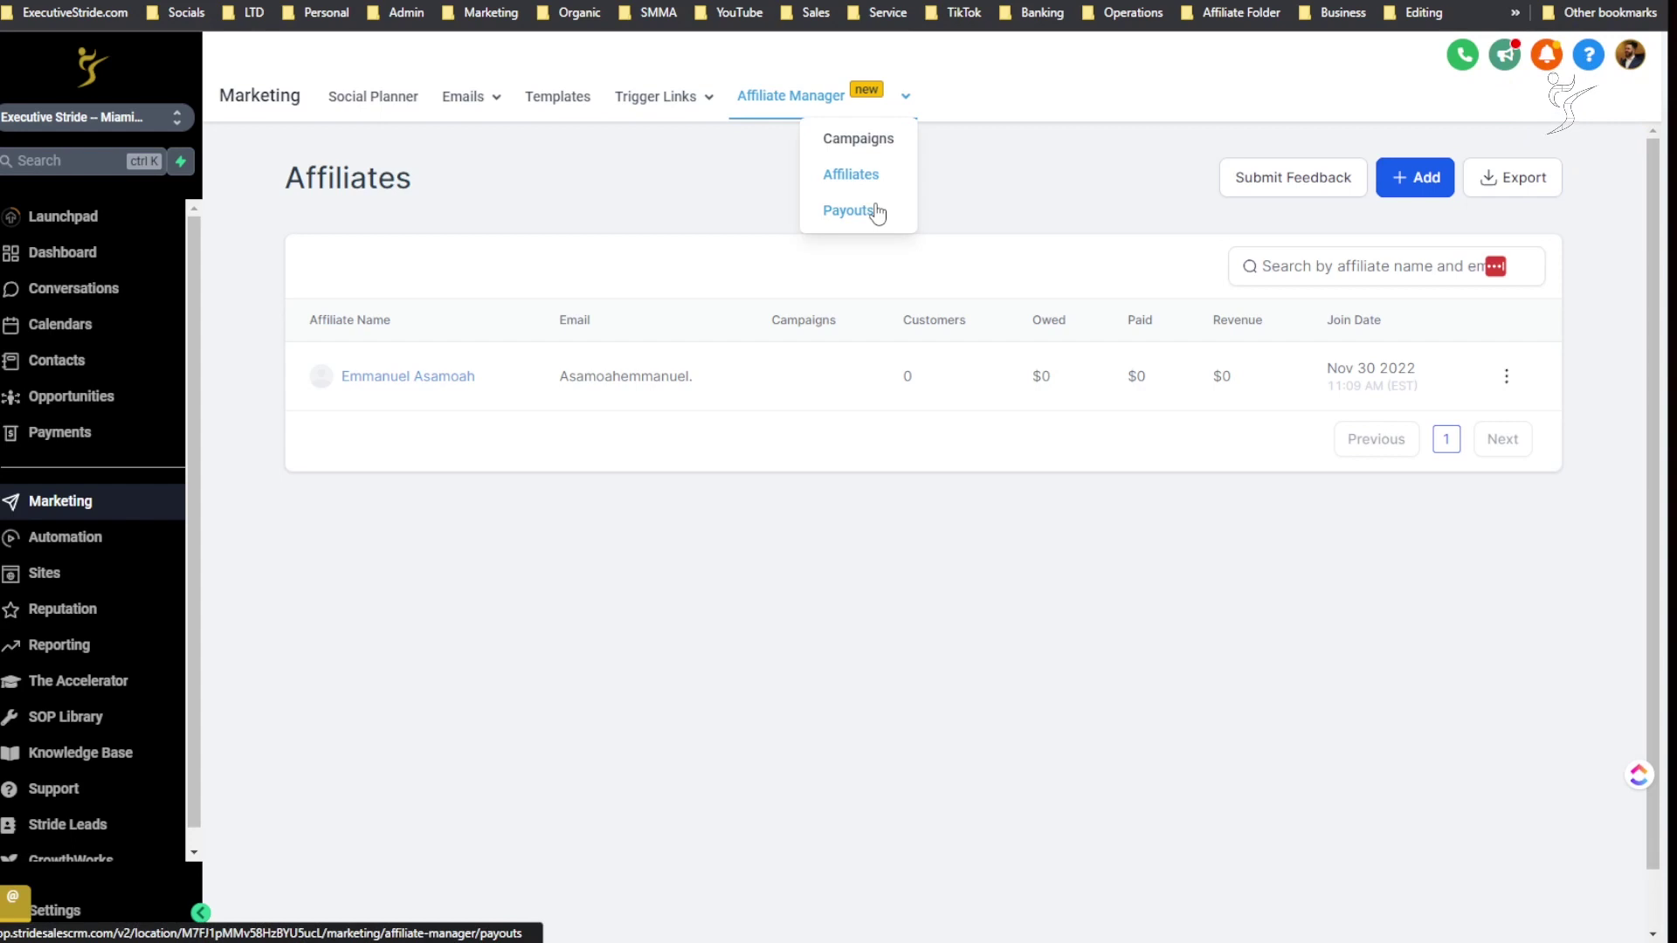
{"action": "left_click", "coordinate": [878, 212]}
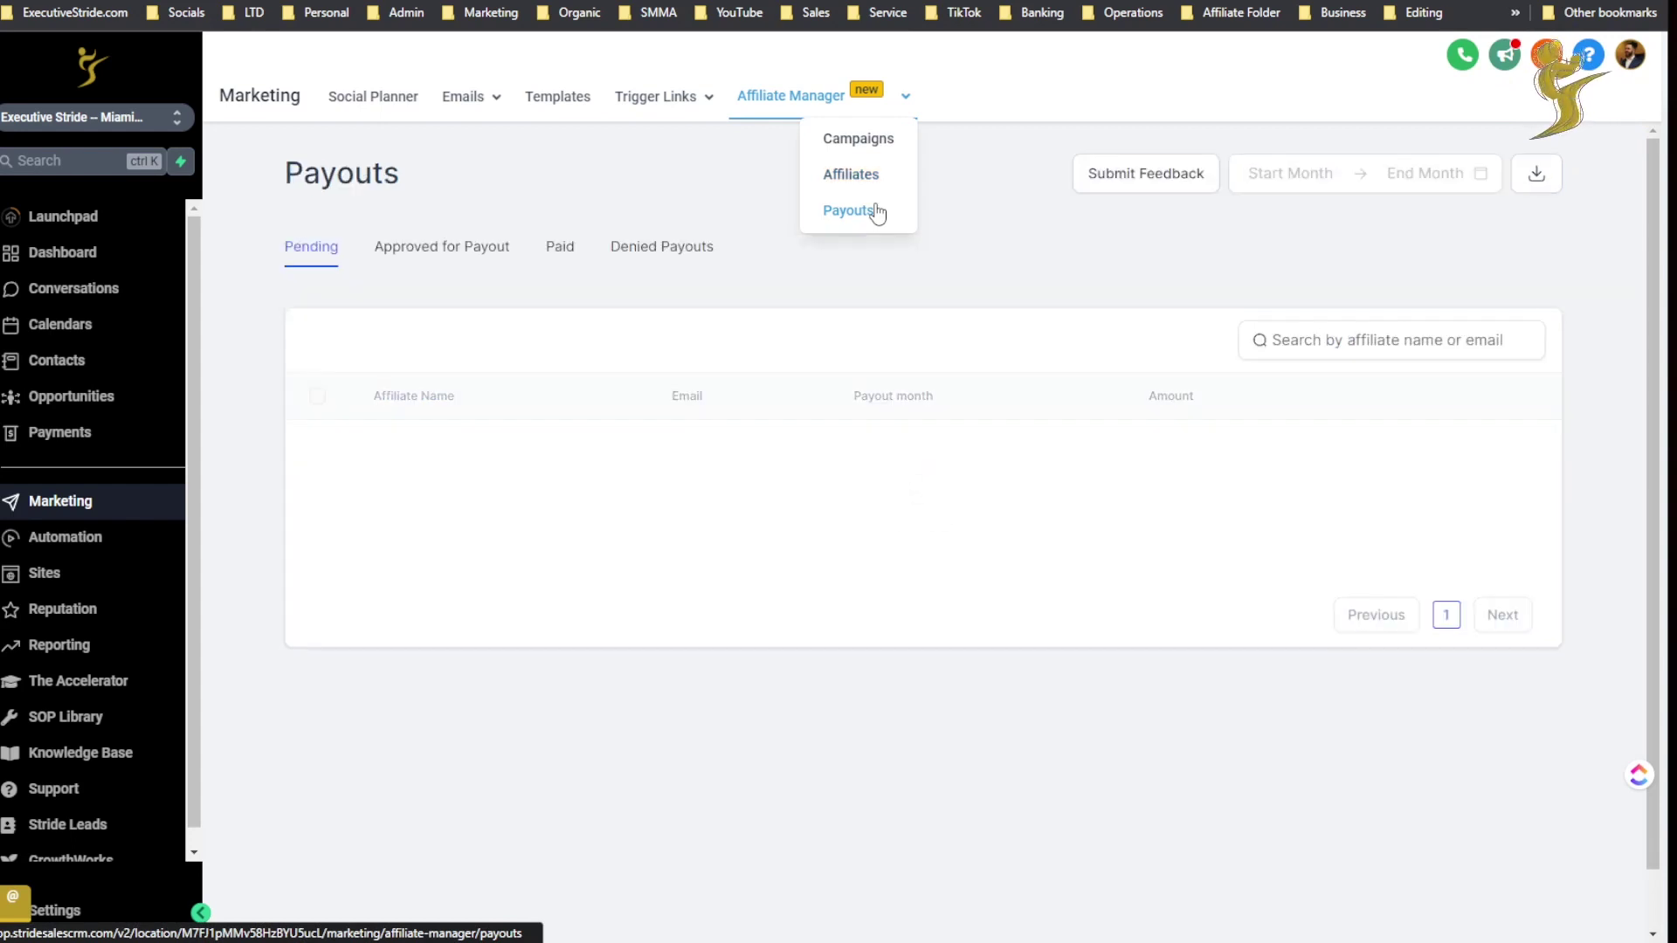
{"action": "left_click", "coordinate": [407, 252]}
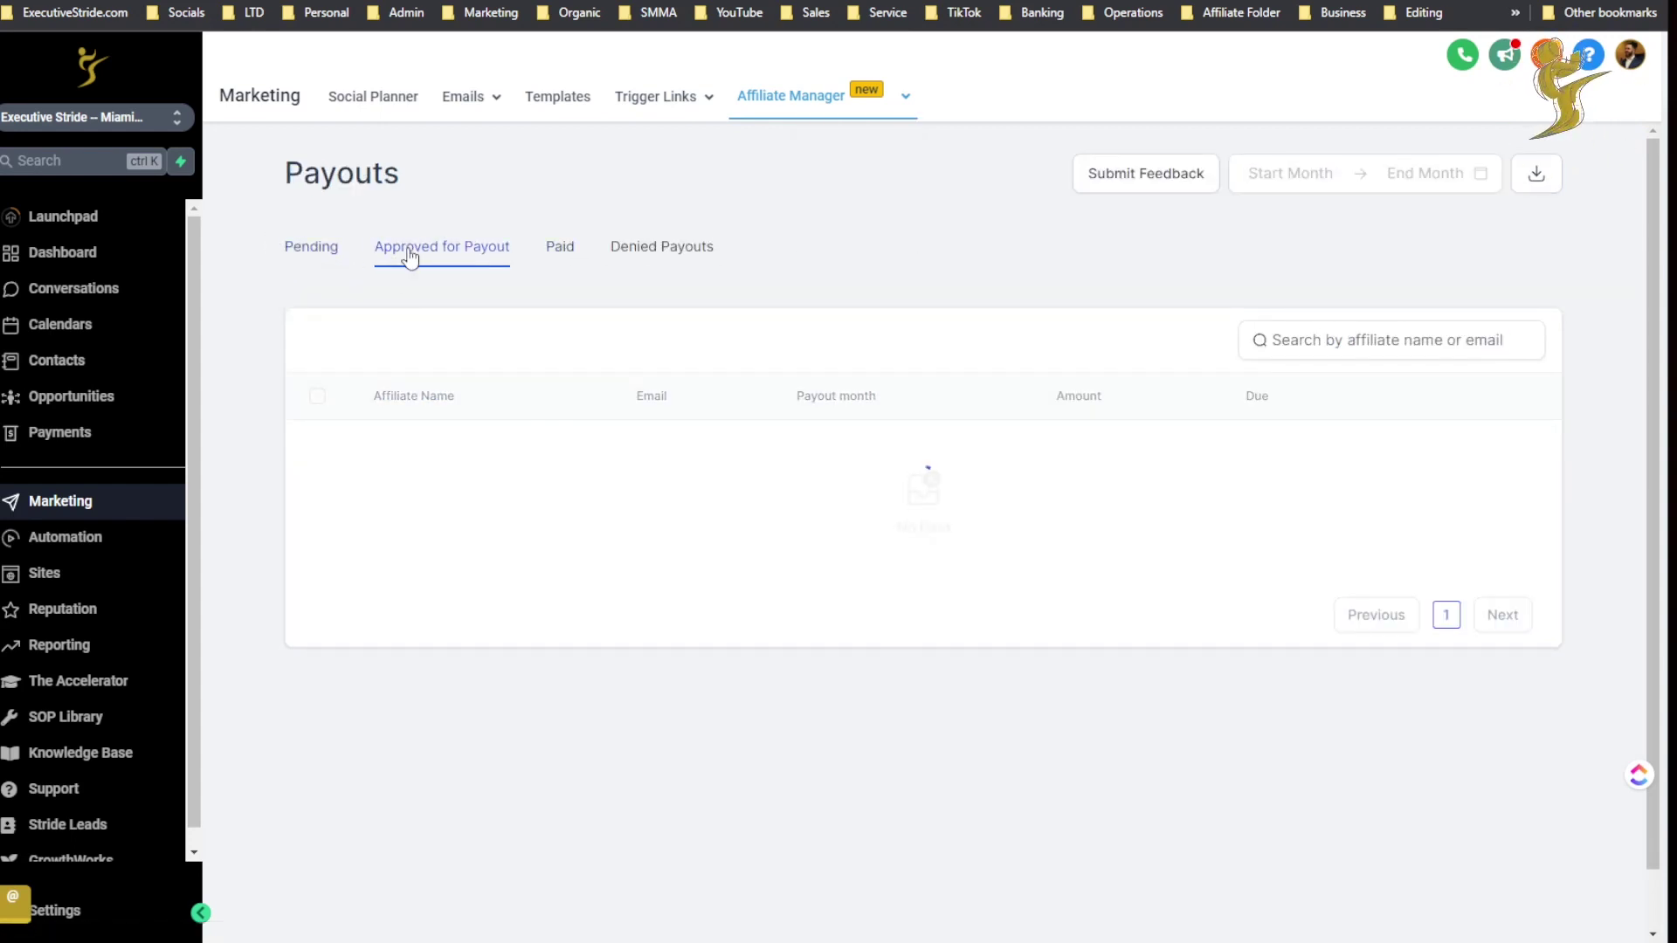
{"action": "left_click", "coordinate": [572, 255]}
{"action": "left_click", "coordinate": [629, 257]}
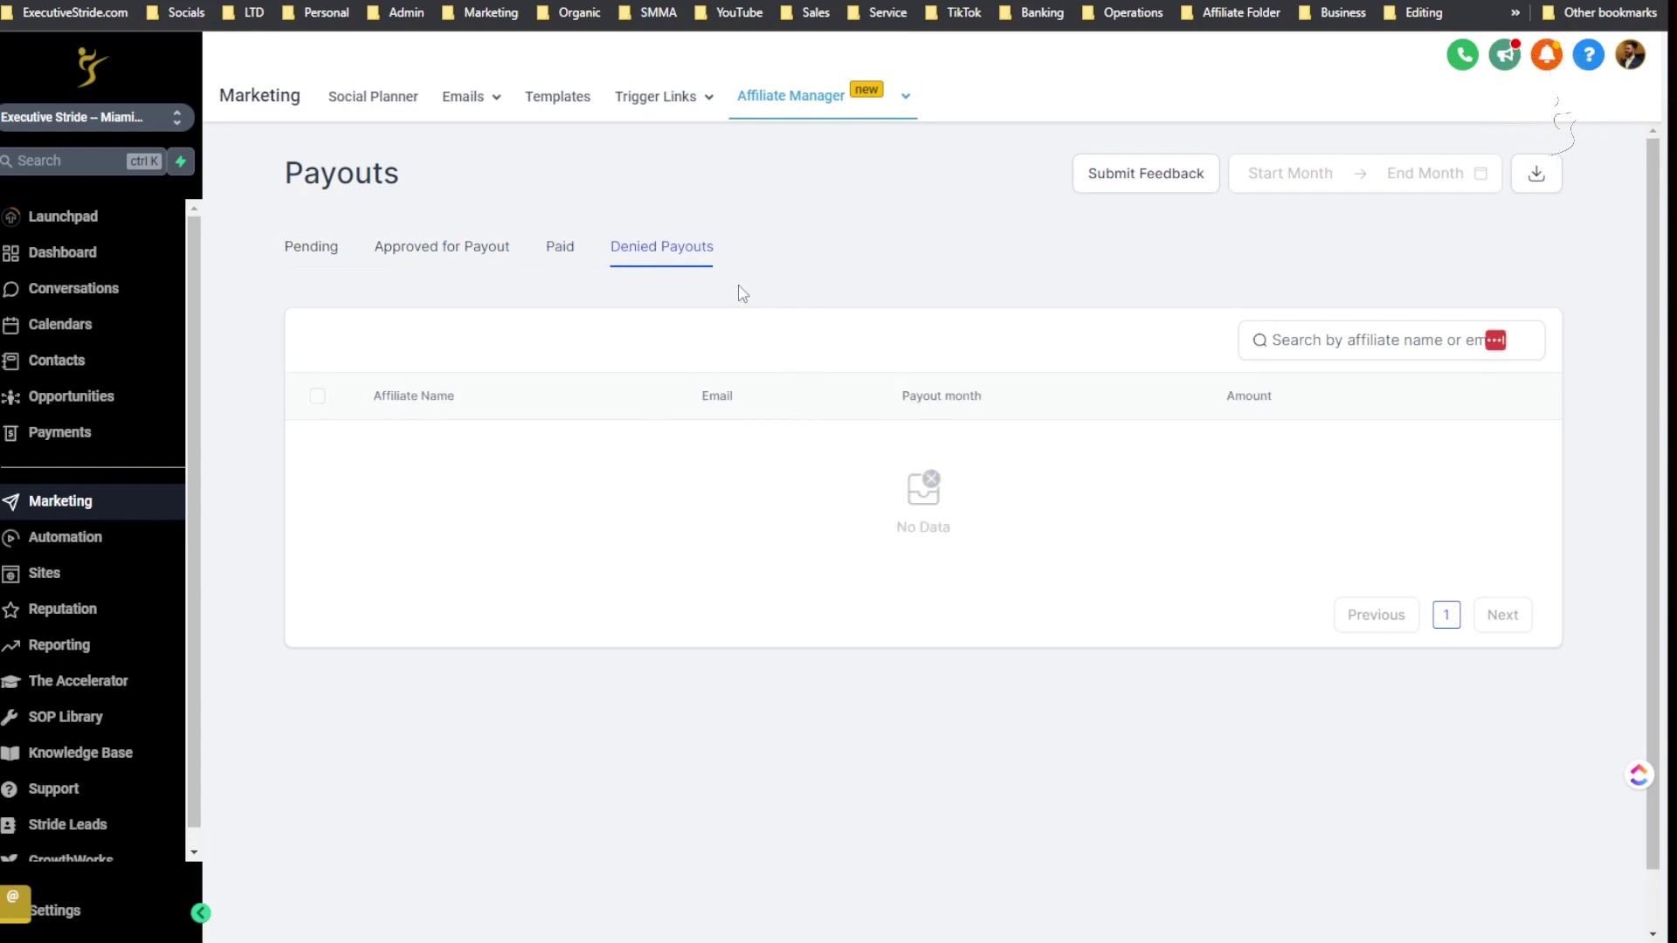
{"action": "mouse_move", "coordinate": [791, 97]}
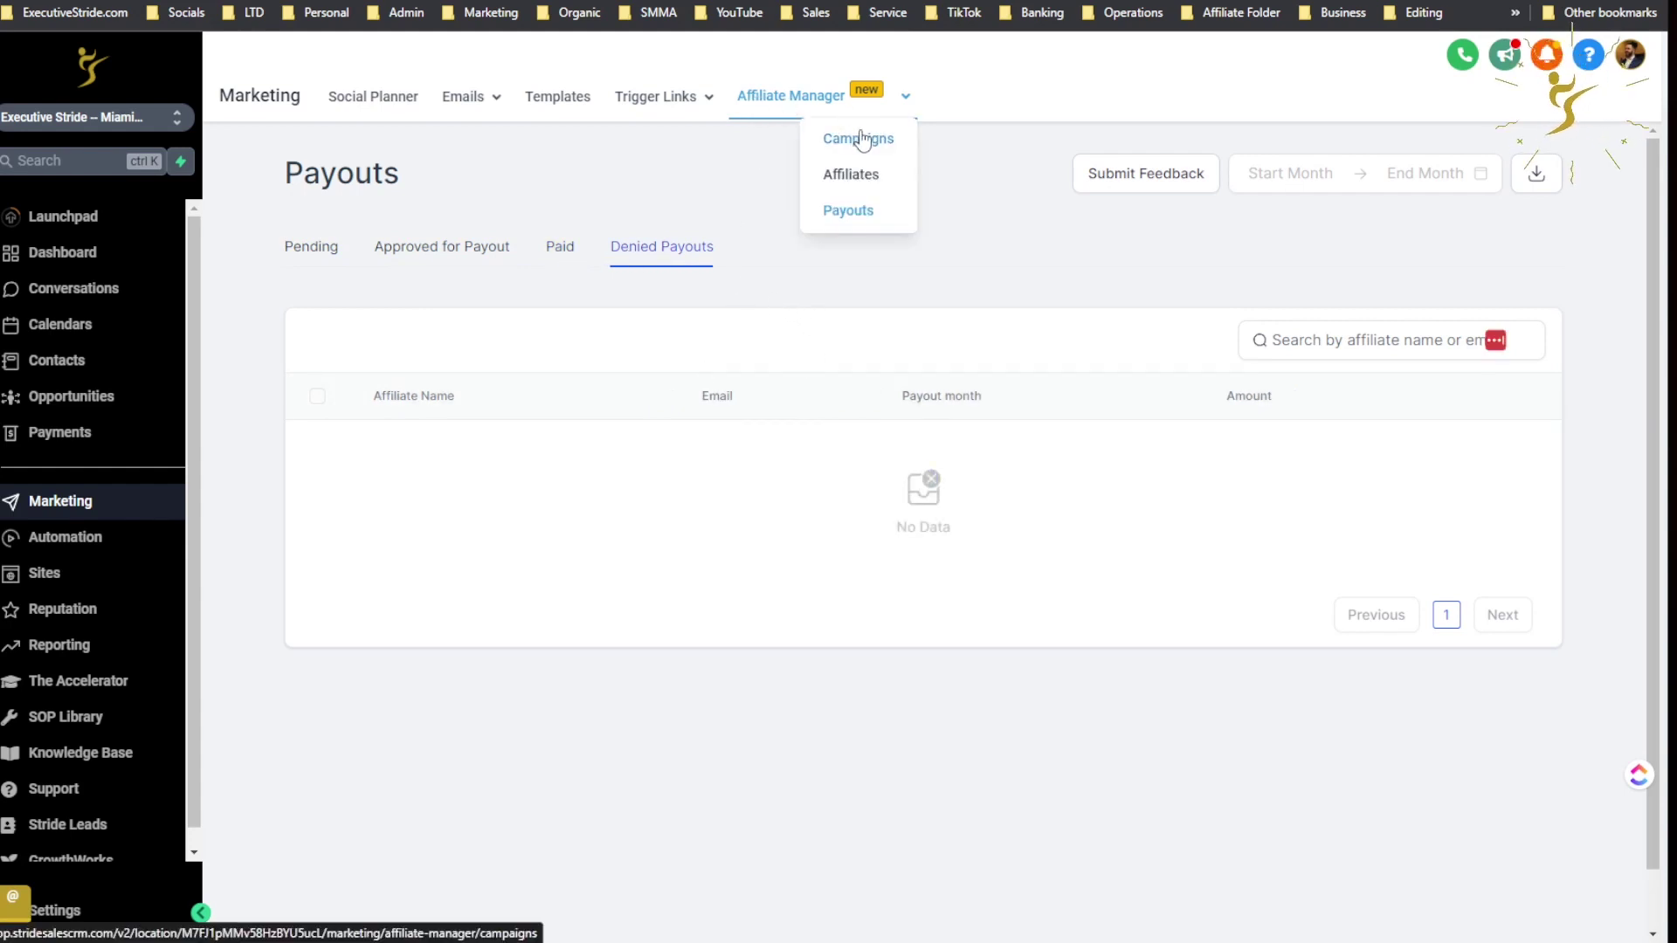
Return to the Campaigns overview, then open a new browser tab
{"action": "left_click", "coordinate": [853, 138]}
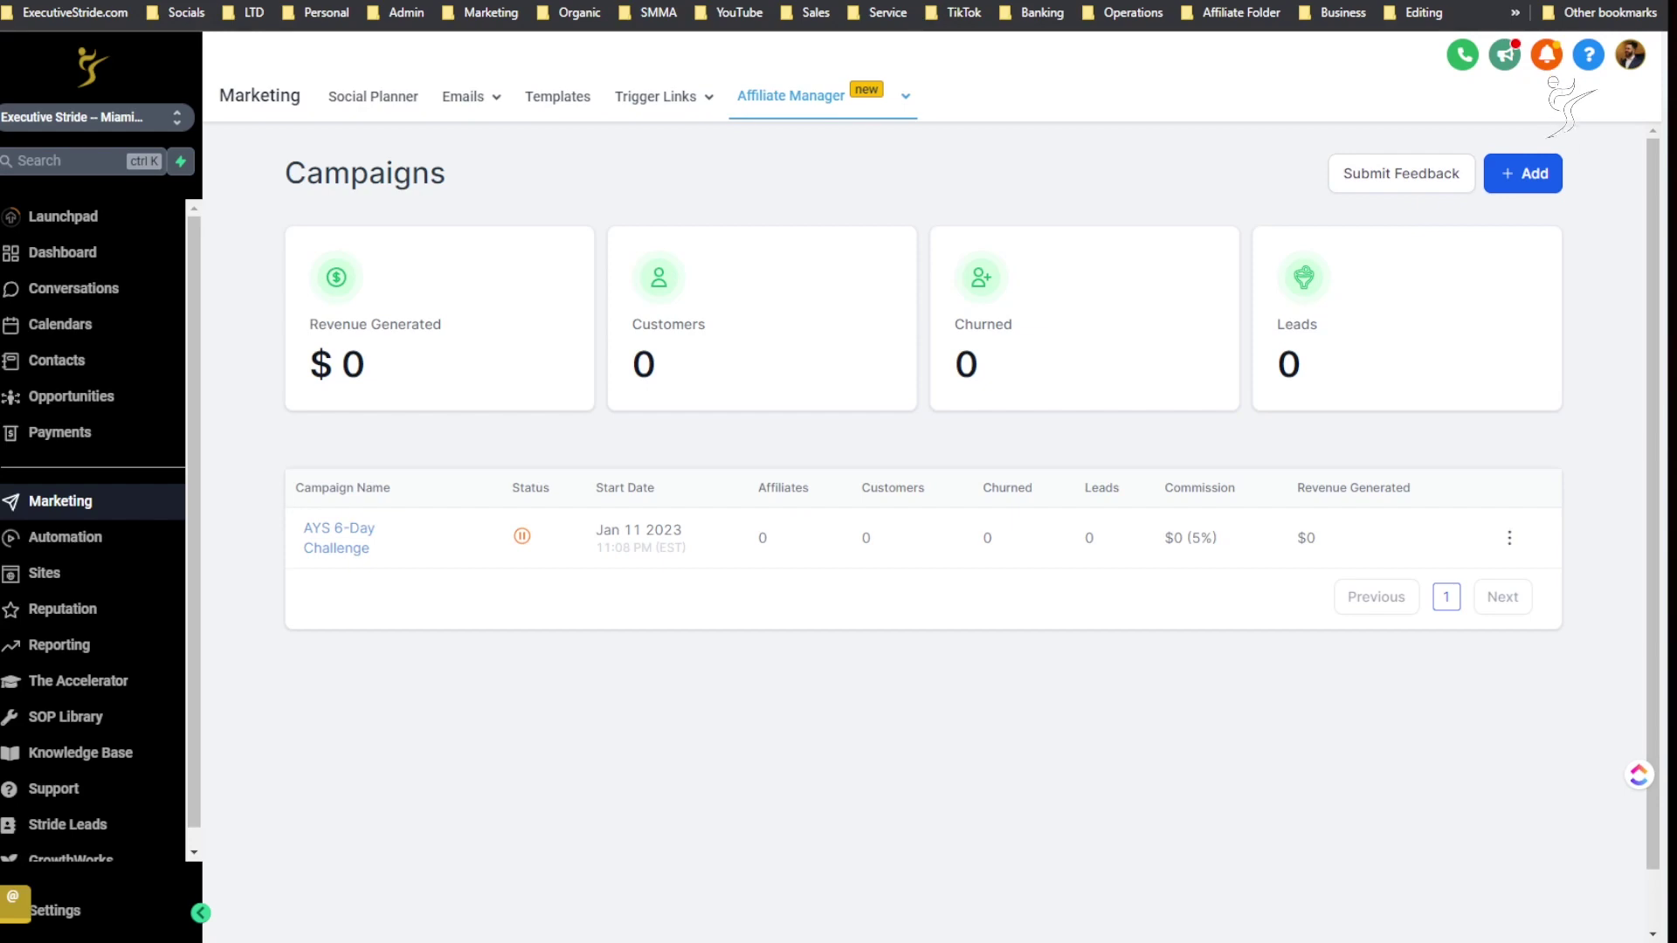
{"action": "key", "text": "ctrl+t"}
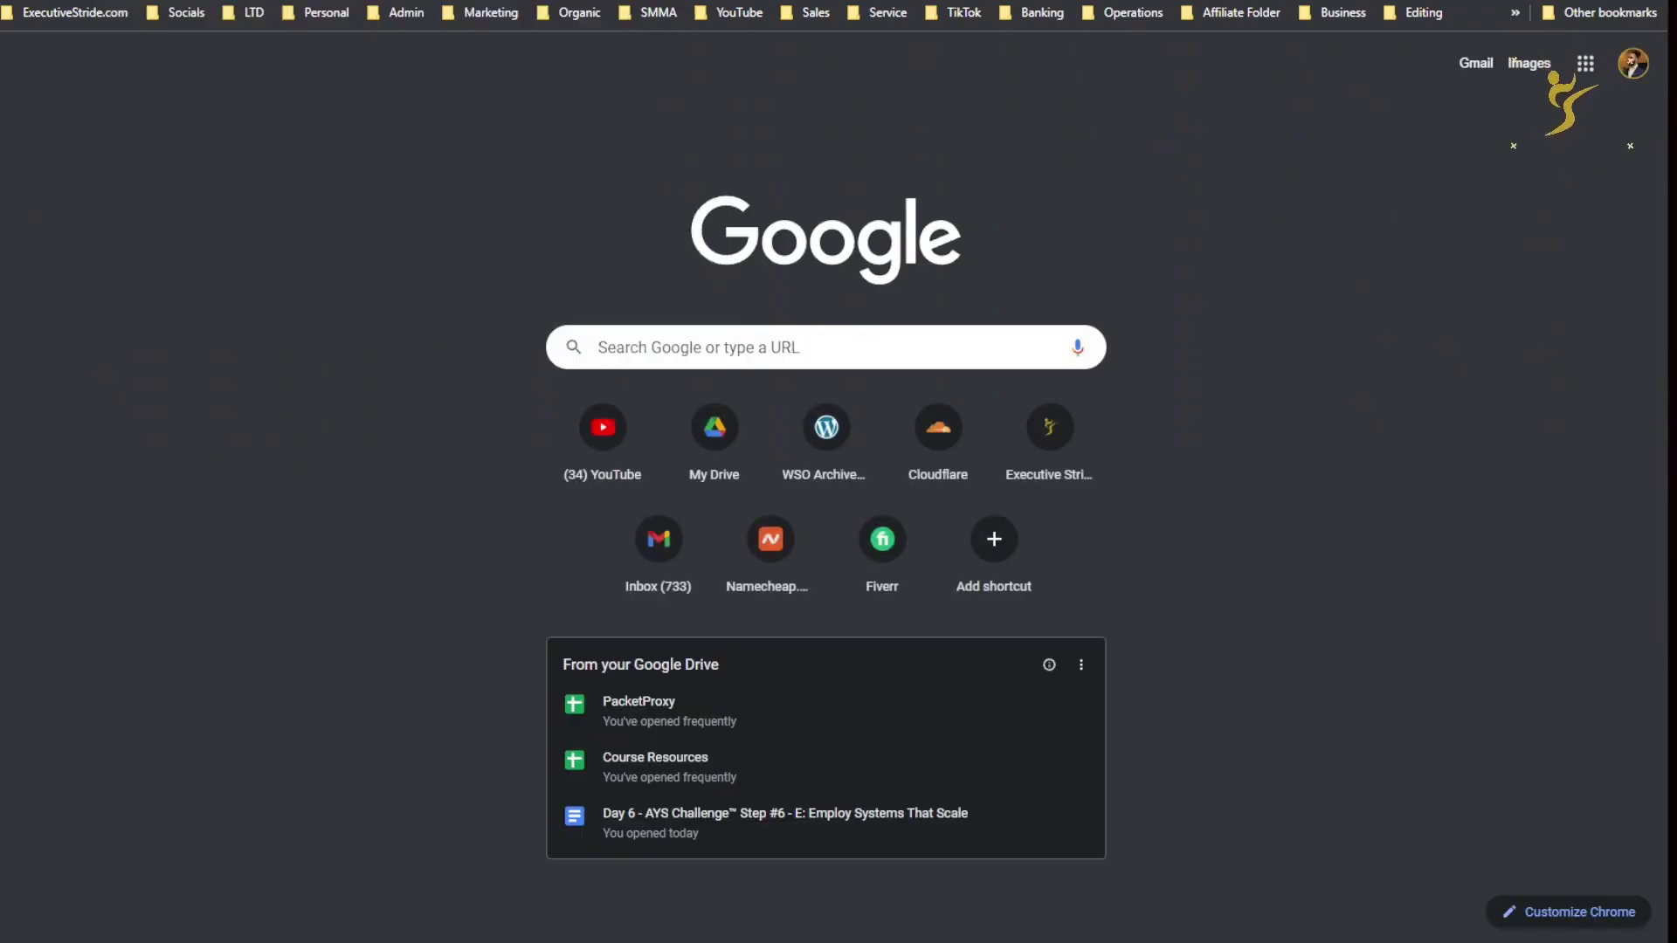
Open the Executive Stride site and continue to its 6-day challenge landing page
{"action": "left_click", "coordinate": [615, 83]}
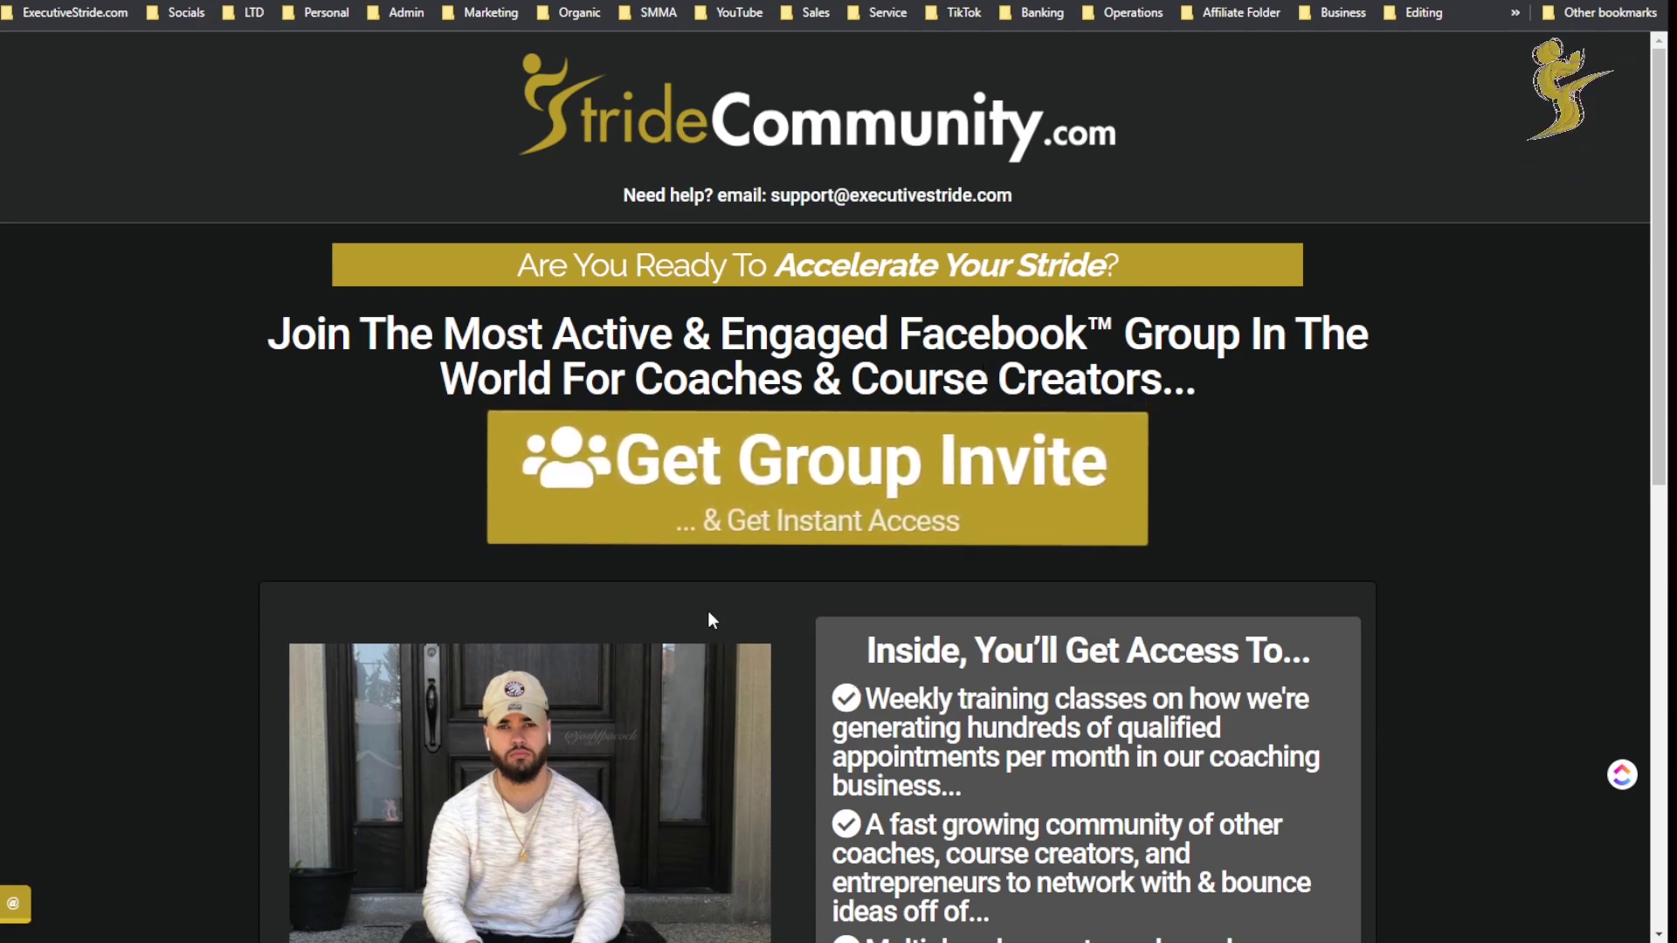
{"action": "left_click", "coordinate": [774, 533]}
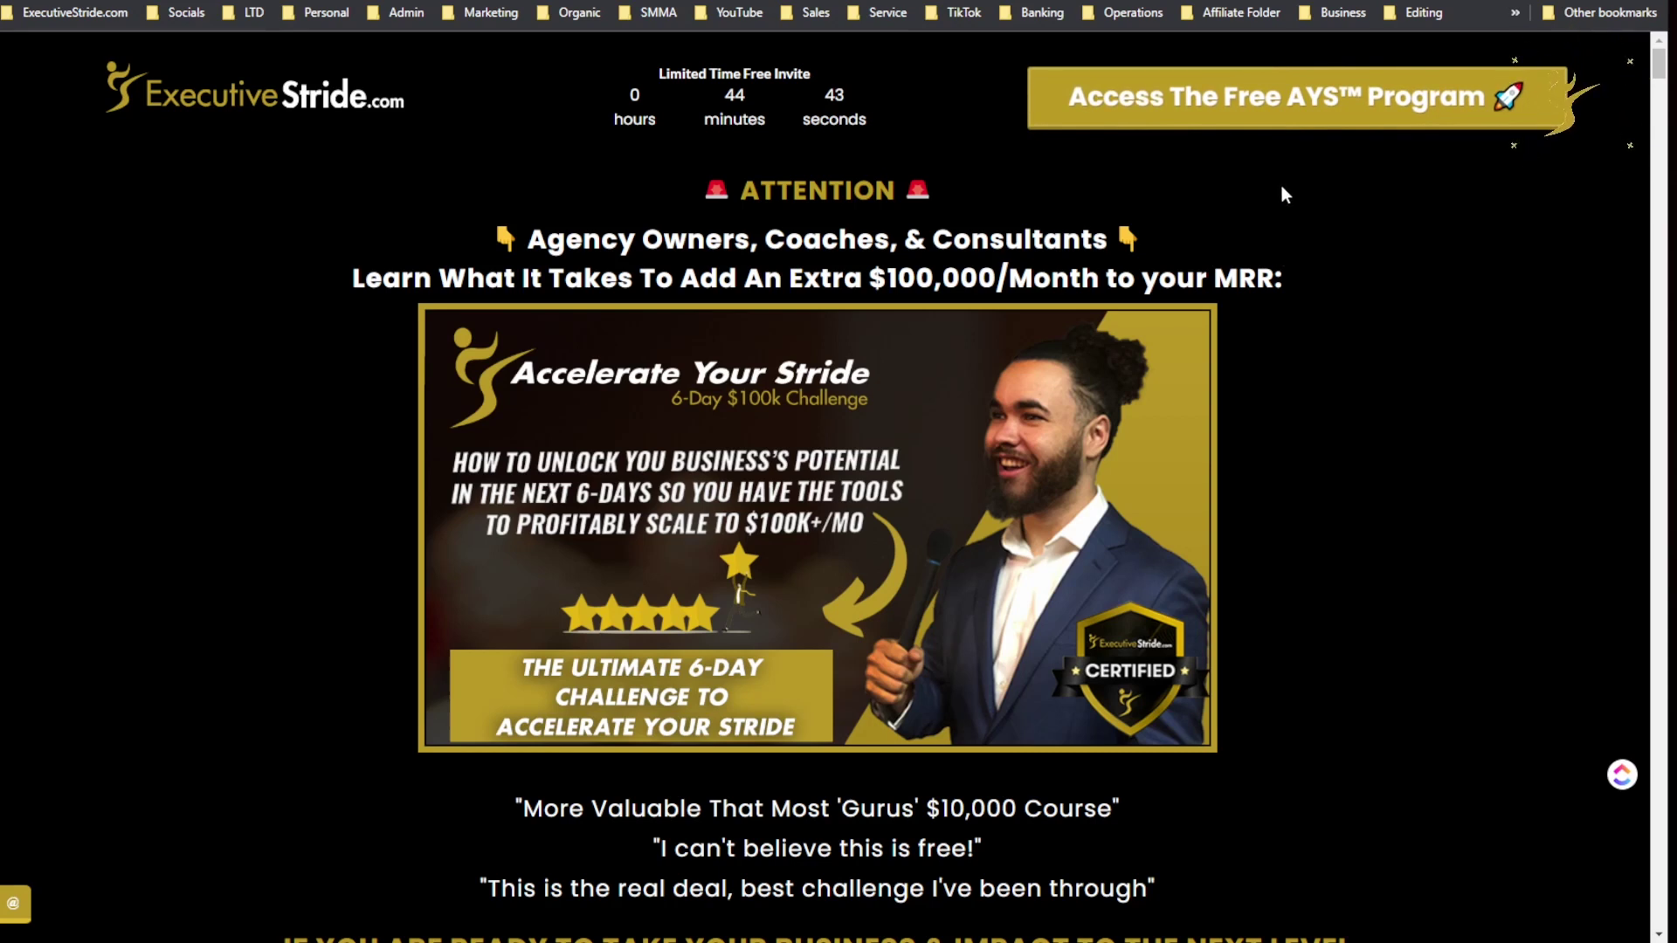
{"action": "left_click", "coordinate": [1296, 80]}
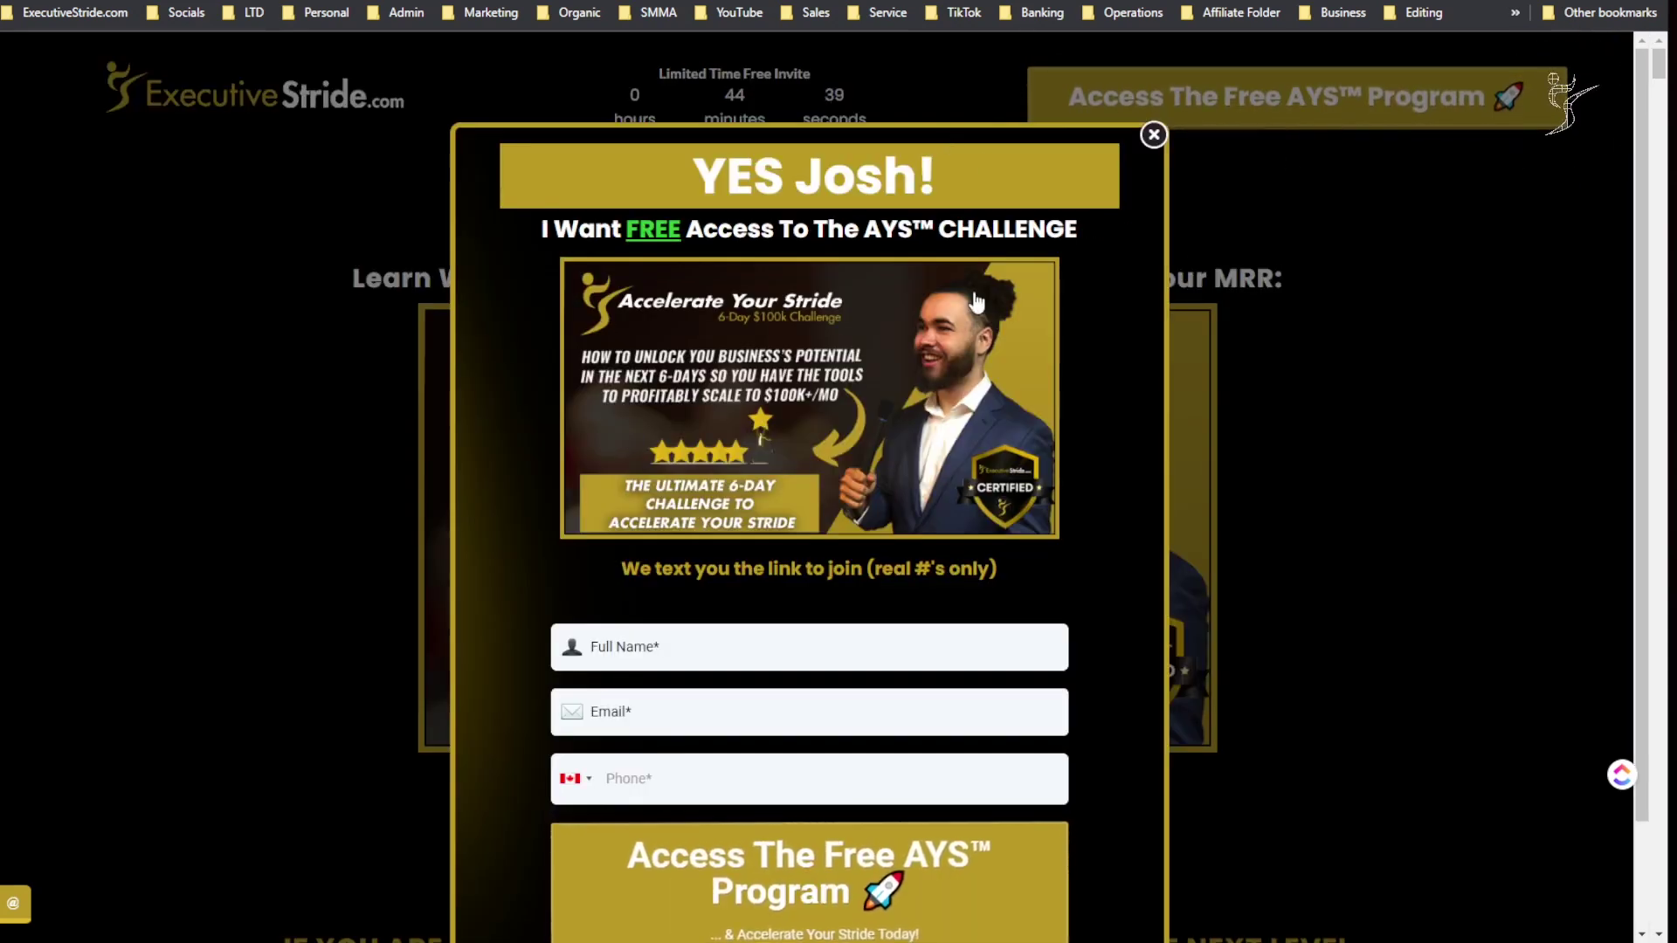
{"action": "left_click", "coordinate": [1153, 135]}
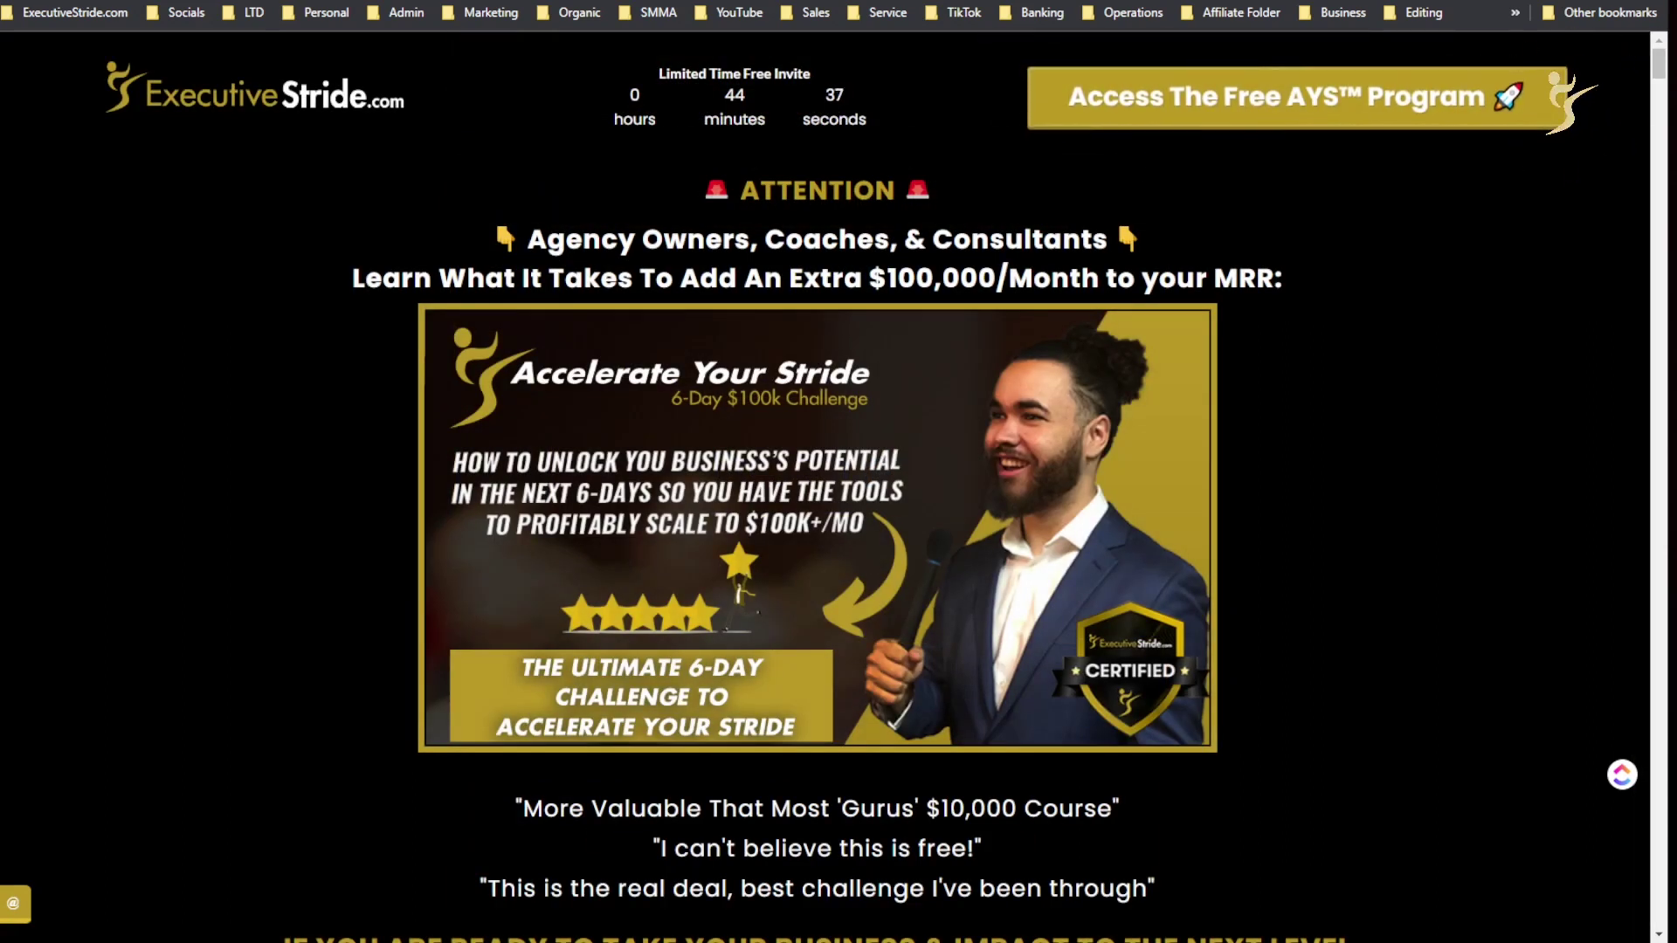